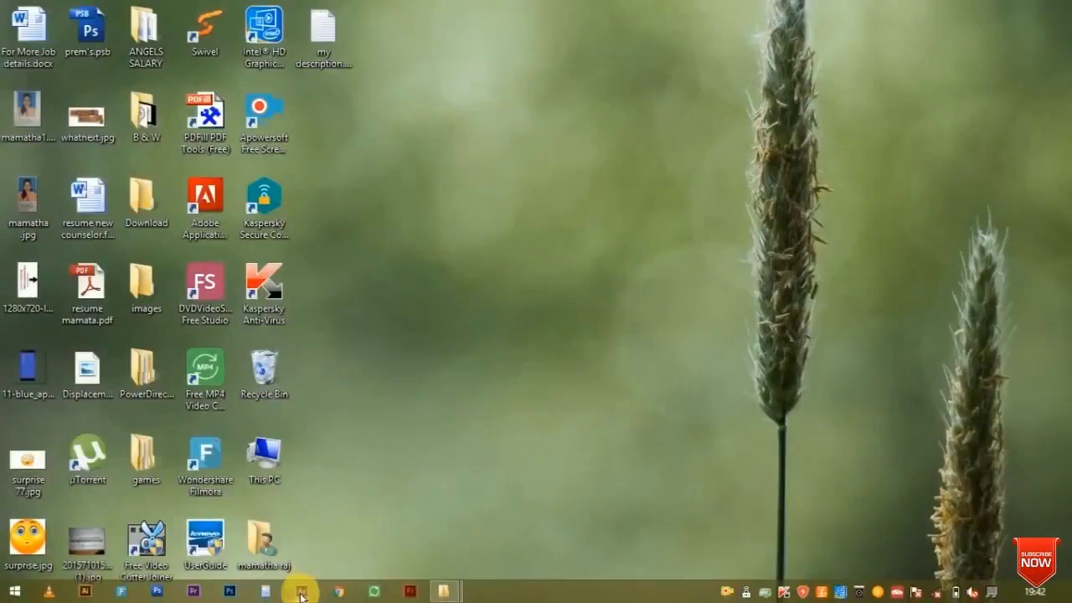
Switch to the open After Effects project using its taskbar button.
click(302, 593)
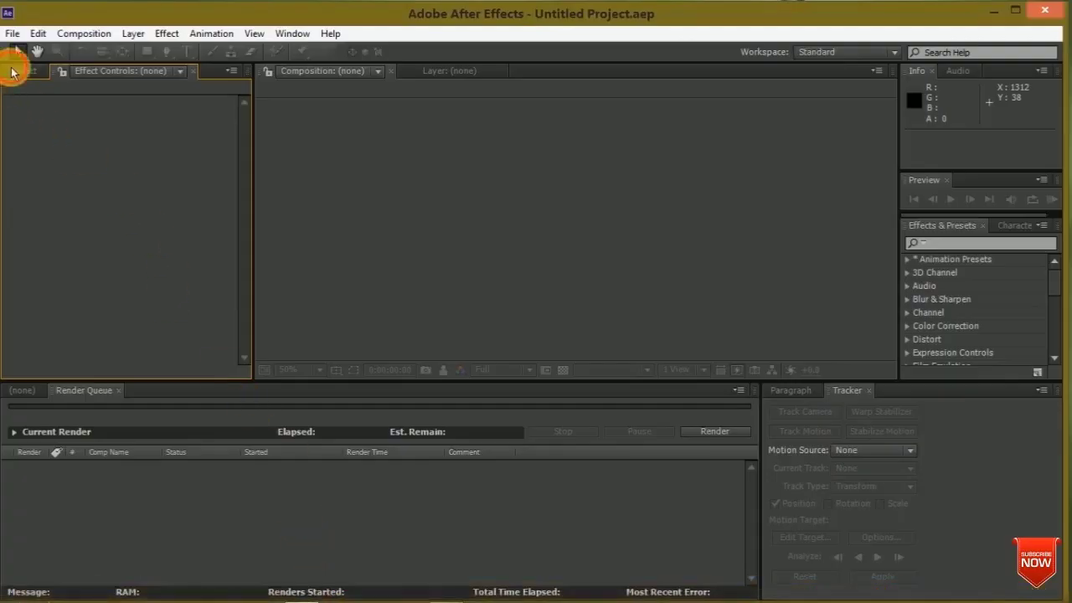
Drag me.mp4 from the energyball Explorer folder into the After Effects Project panel.
click(12, 72)
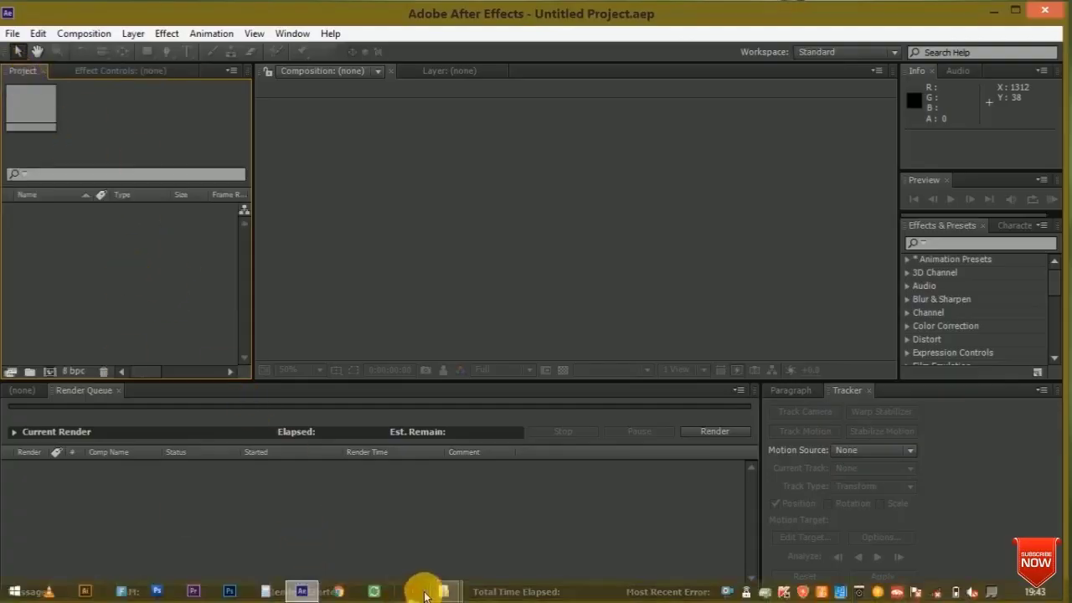
mouse_move(444, 591)
click(412, 534)
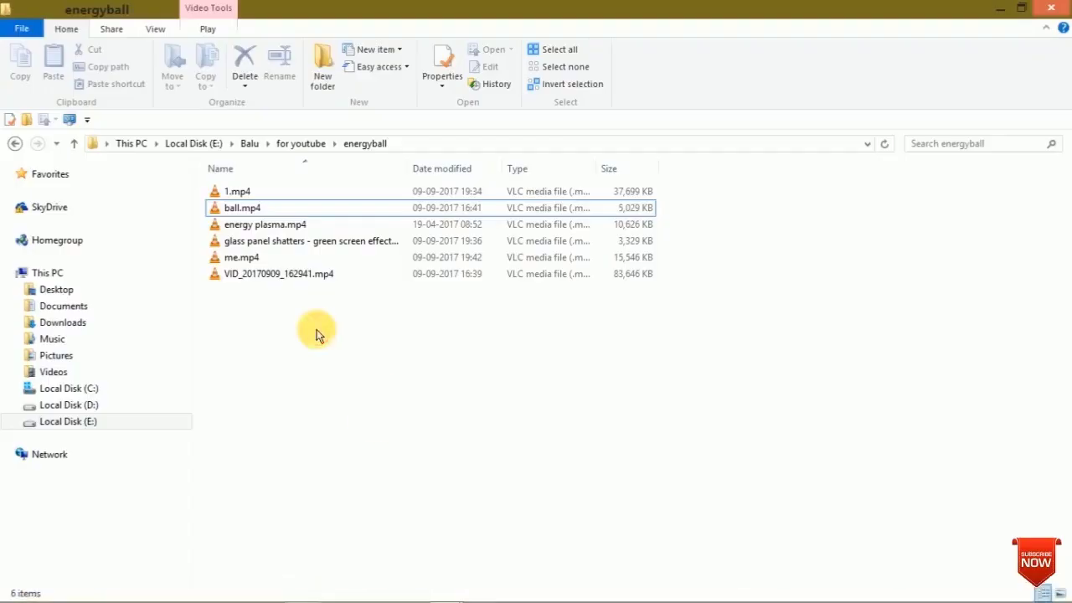
drag(253, 263, 306, 599)
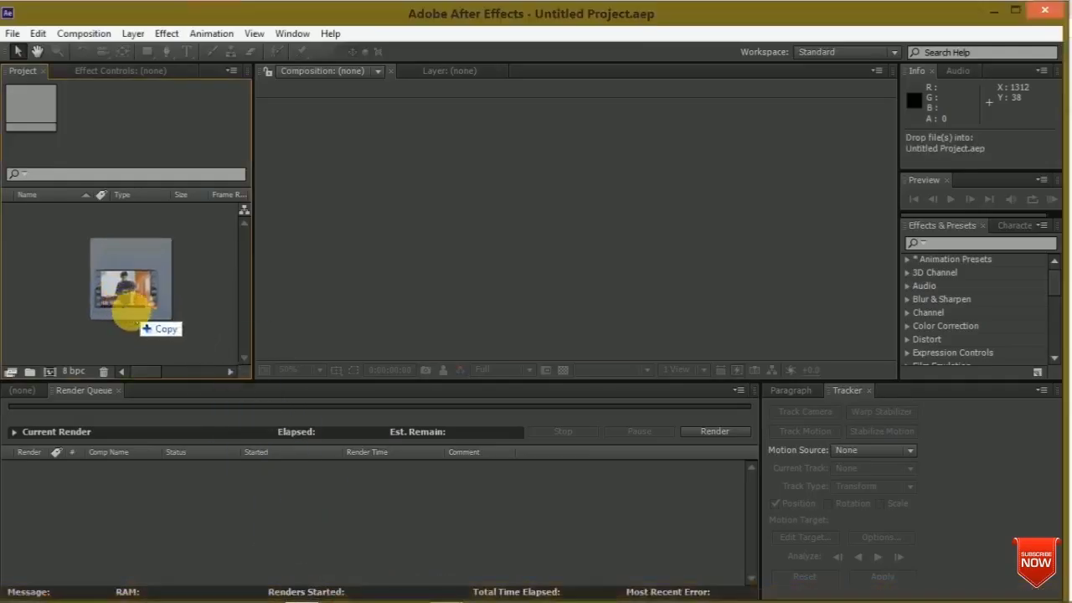
drag(305, 598, 130, 308)
Create the 'me' composition from me.mp4, RAM-preview it, and park the time near 0:00:03:13.
drag(47, 210, 66, 279)
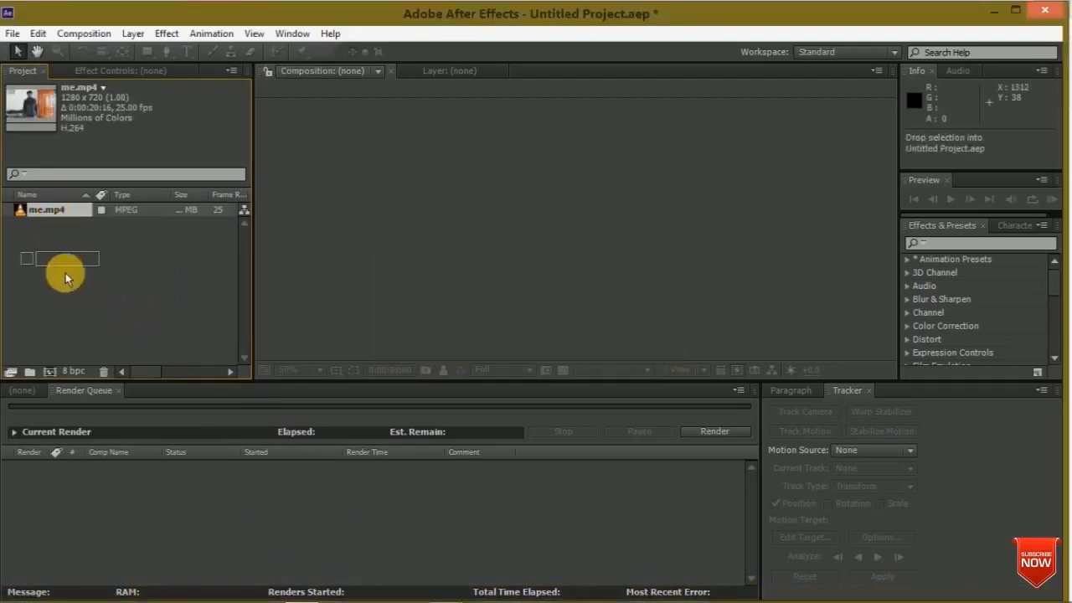
drag(51, 373, 50, 372)
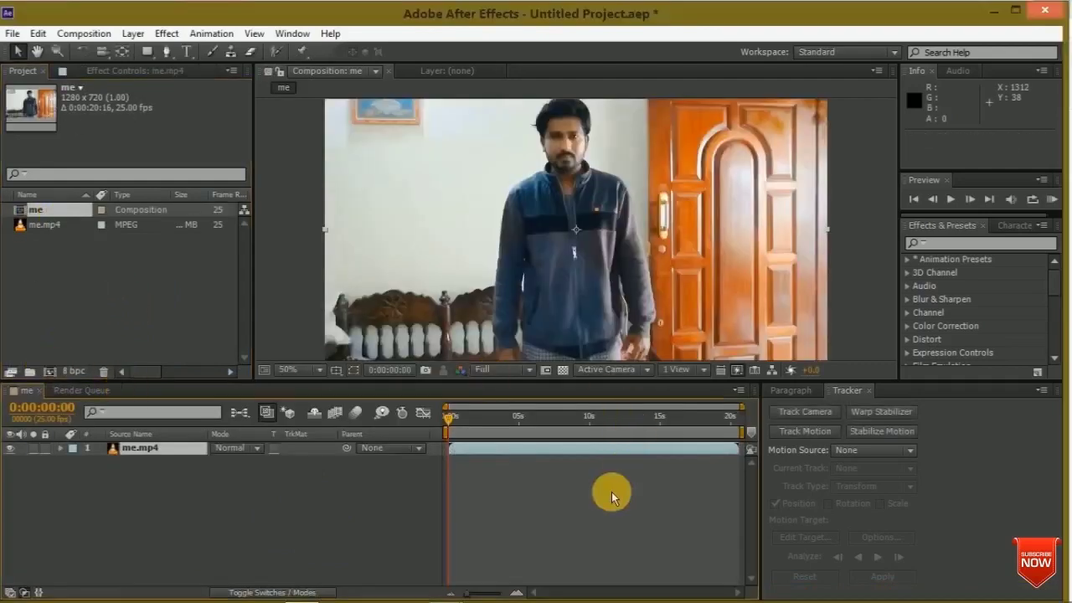
key(KP_0)
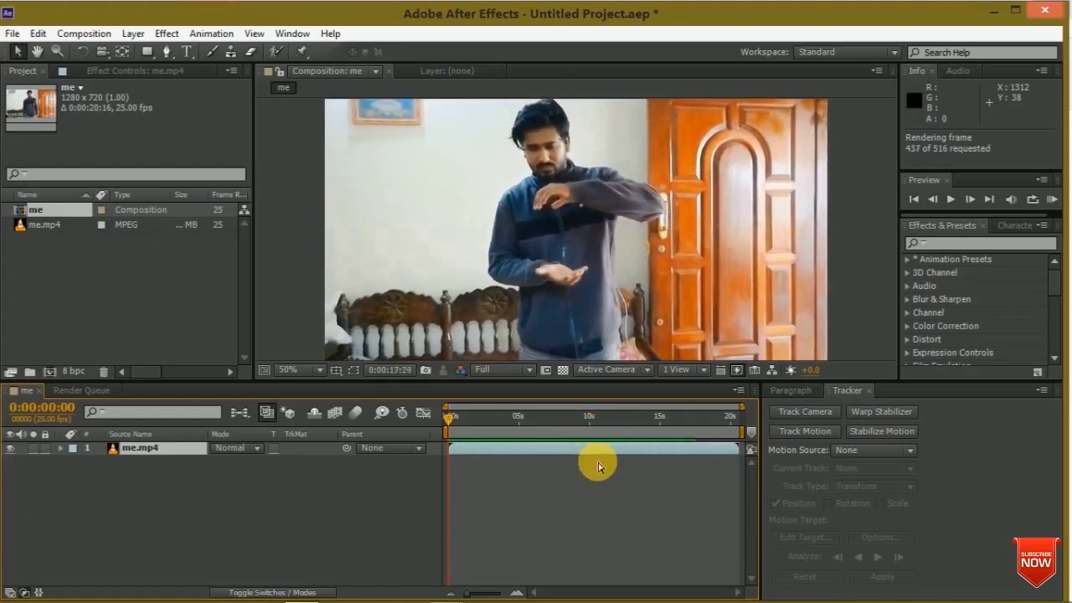
click(579, 457)
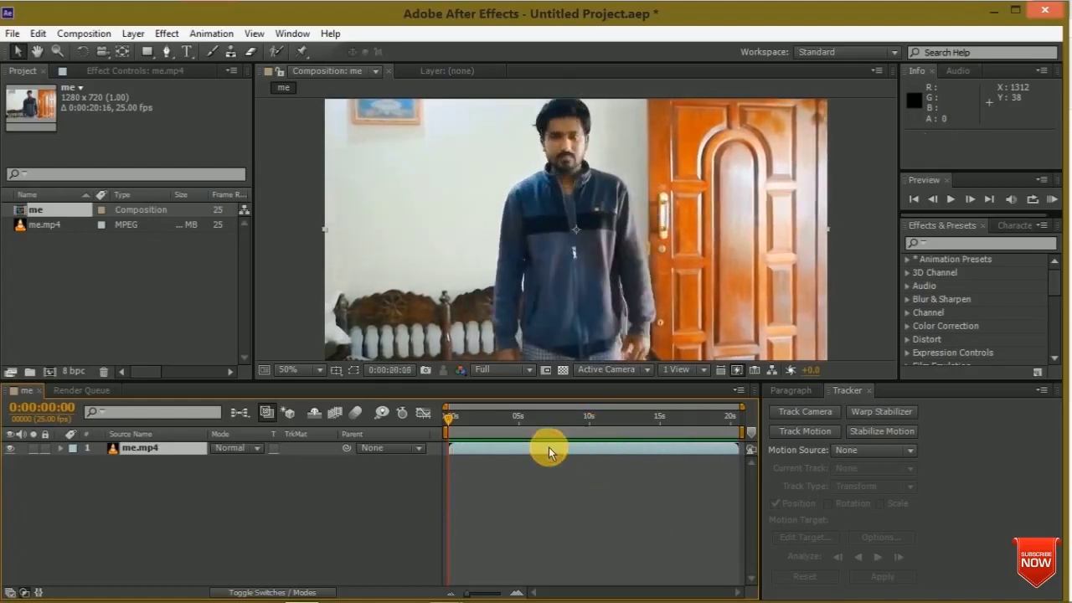
drag(452, 423, 494, 428)
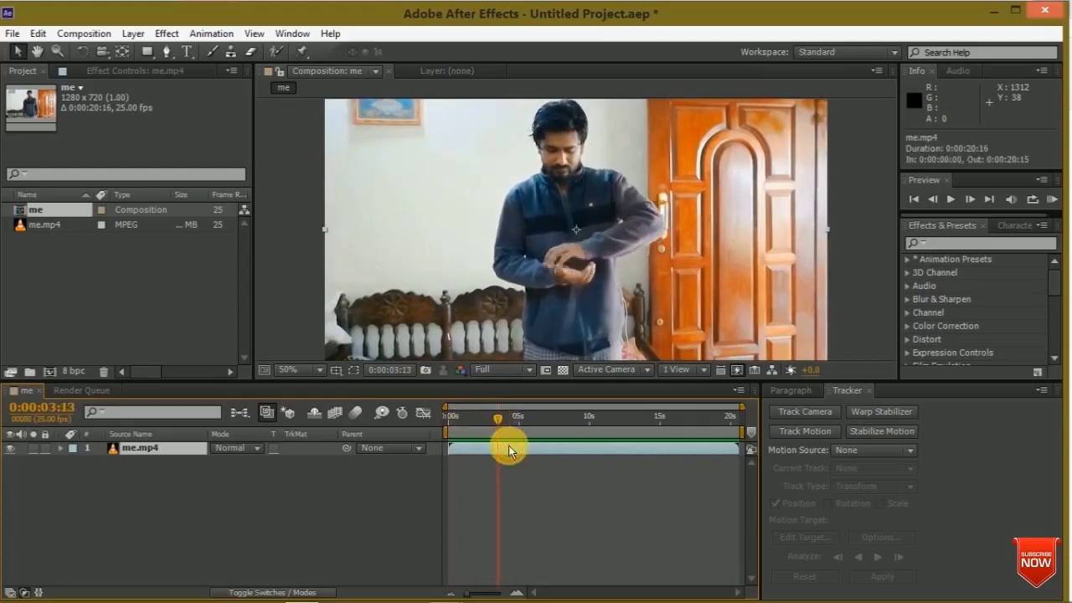
Start Animation > Track Motion on me.mp4 and zoom the Layer panel to 100%.
click(215, 36)
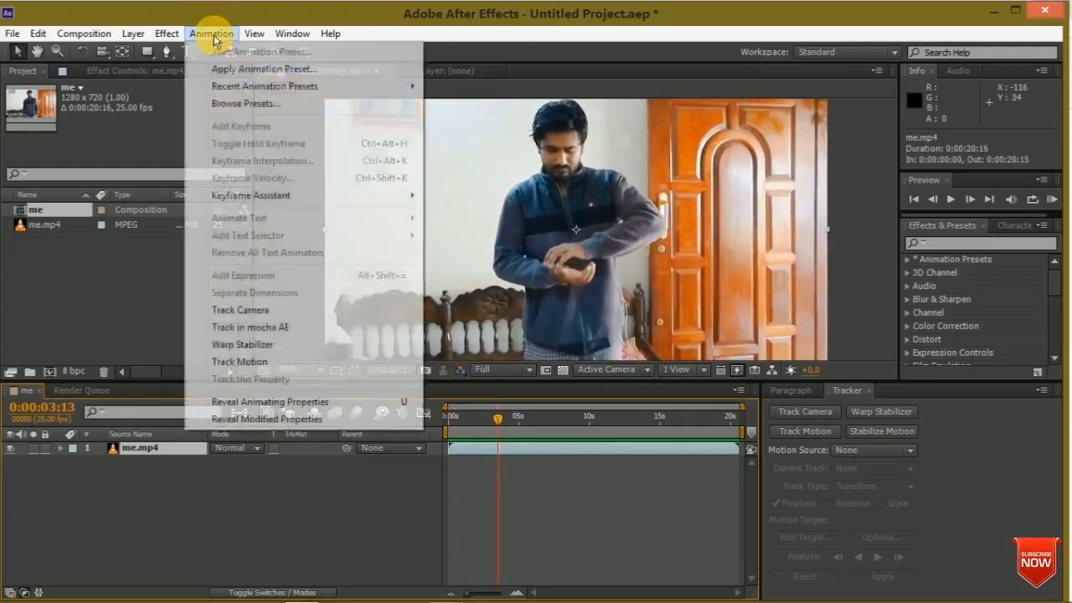
click(253, 363)
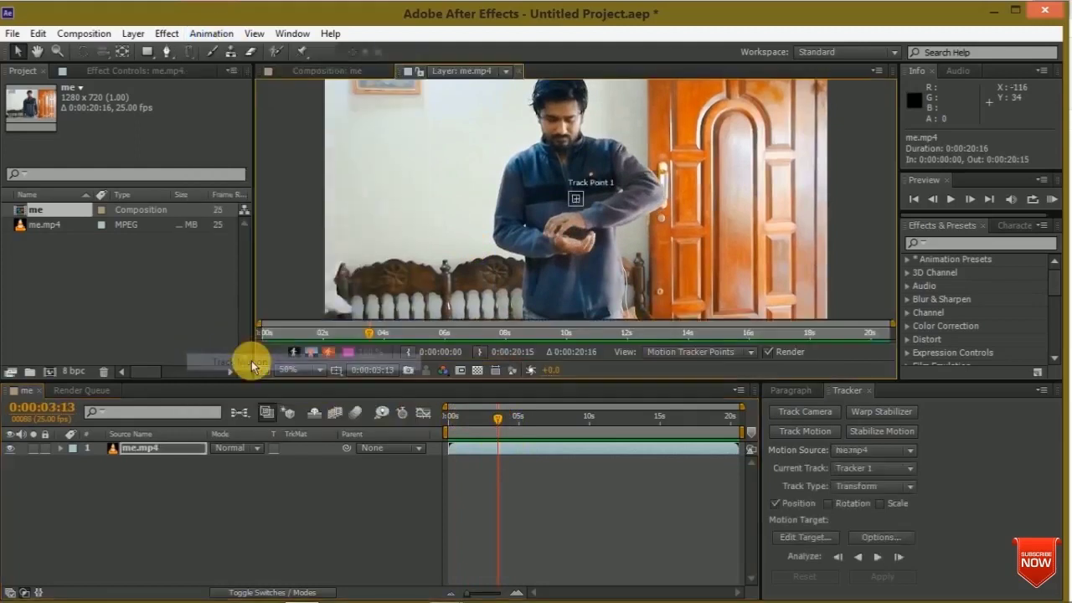
scroll(597, 202, up, 2)
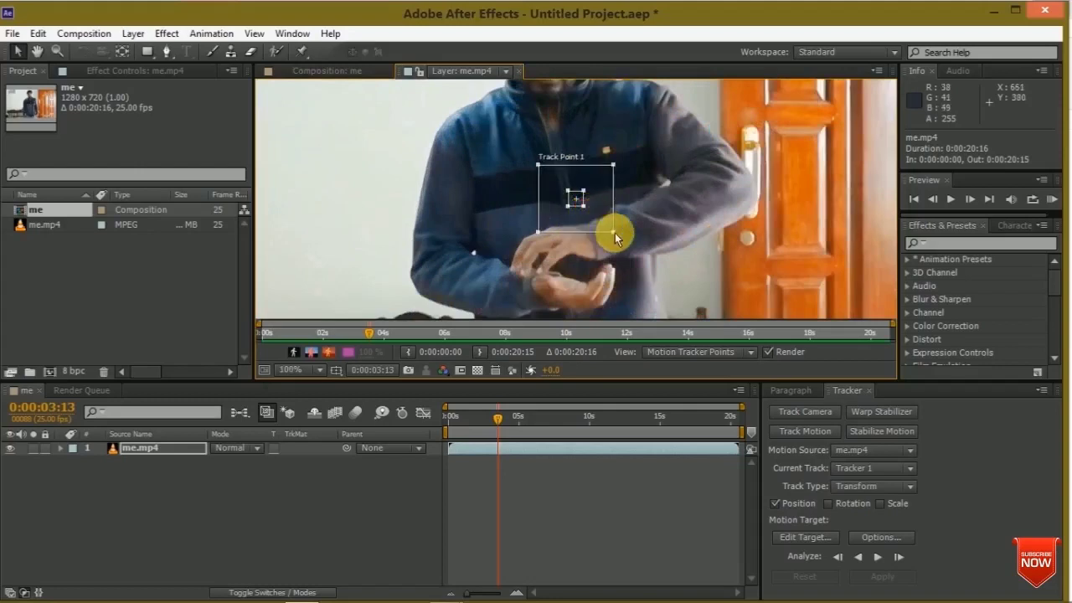
Move and resize Track Point 1's feature and search boxes over the presenter's cupped hands.
mouse_move(597, 216)
mouse_down()
mouse_move(617, 137)
mouse_move(604, 231)
mouse_move(594, 231)
mouse_up()
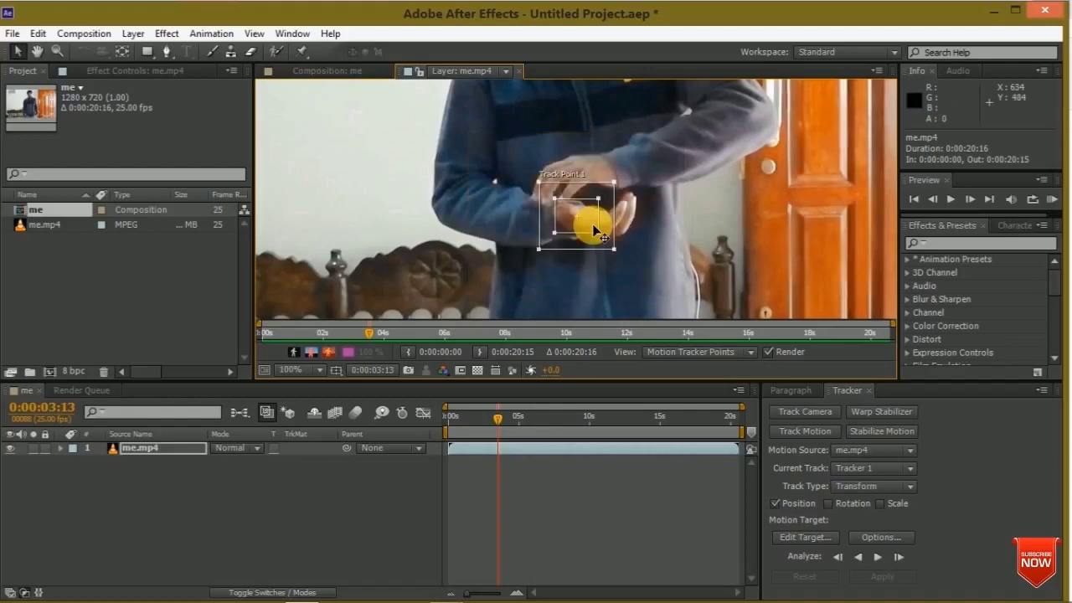
drag(590, 232, 598, 225)
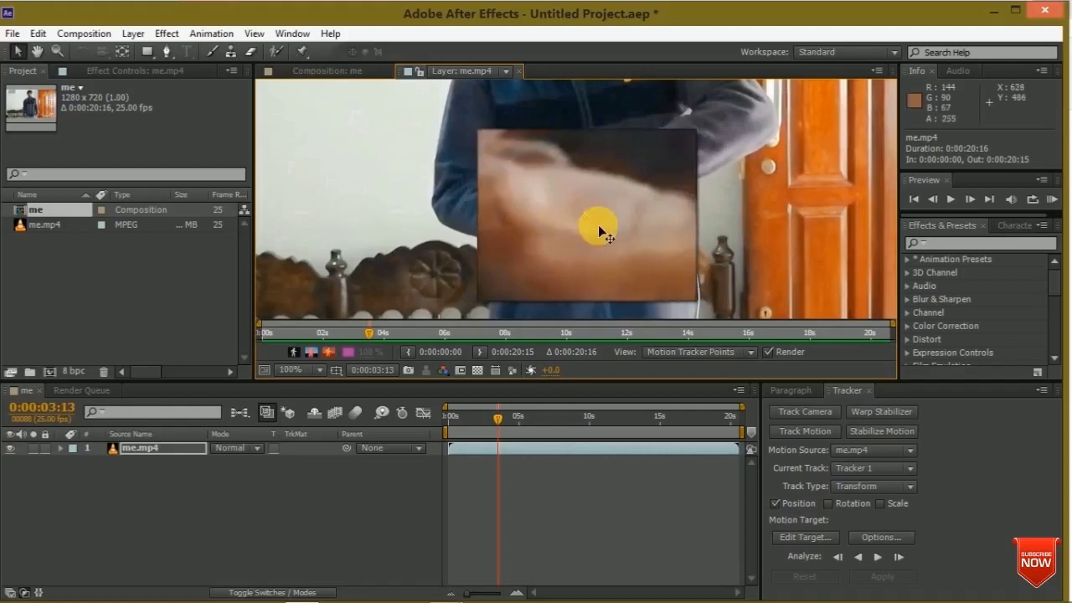
drag(625, 249, 644, 262)
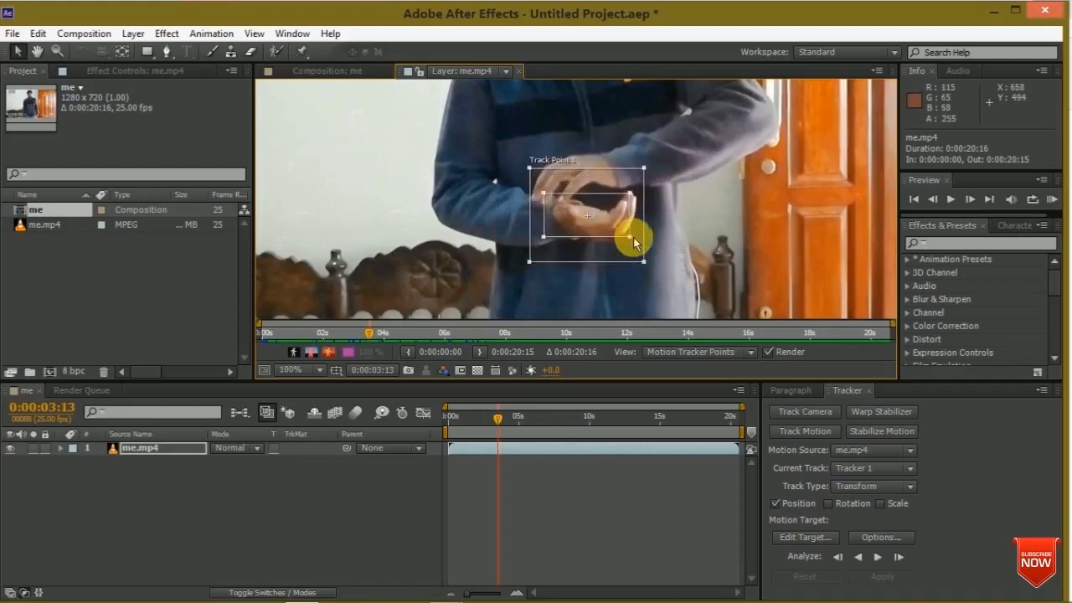
drag(613, 239, 621, 238)
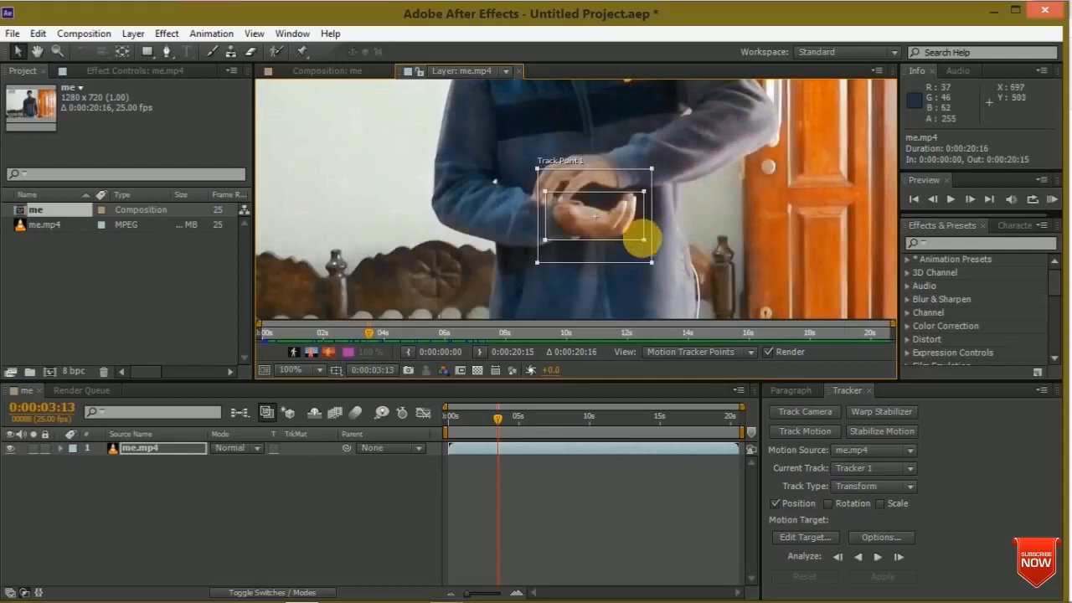
drag(622, 233, 626, 236)
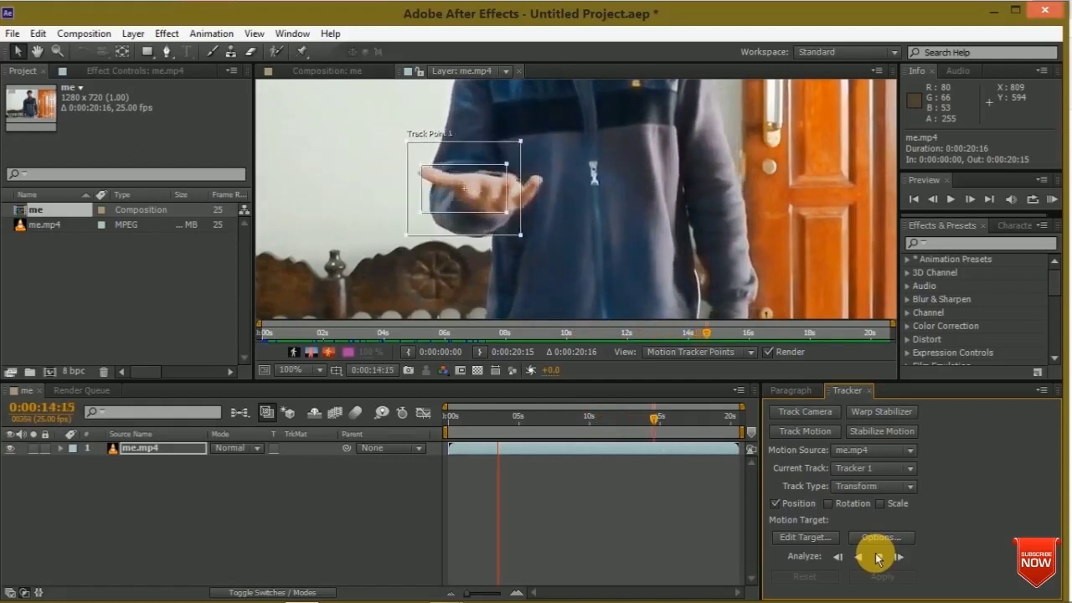
Stop the analysis, step back to before the drift, and realign Track Point 1 on the hand.
click(498, 211)
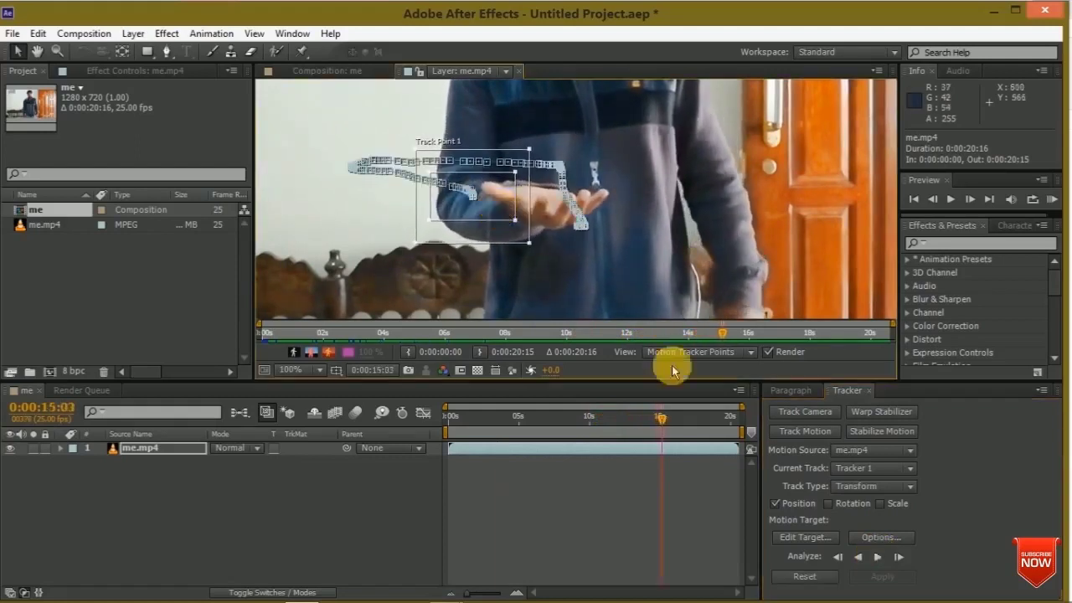
click(841, 558)
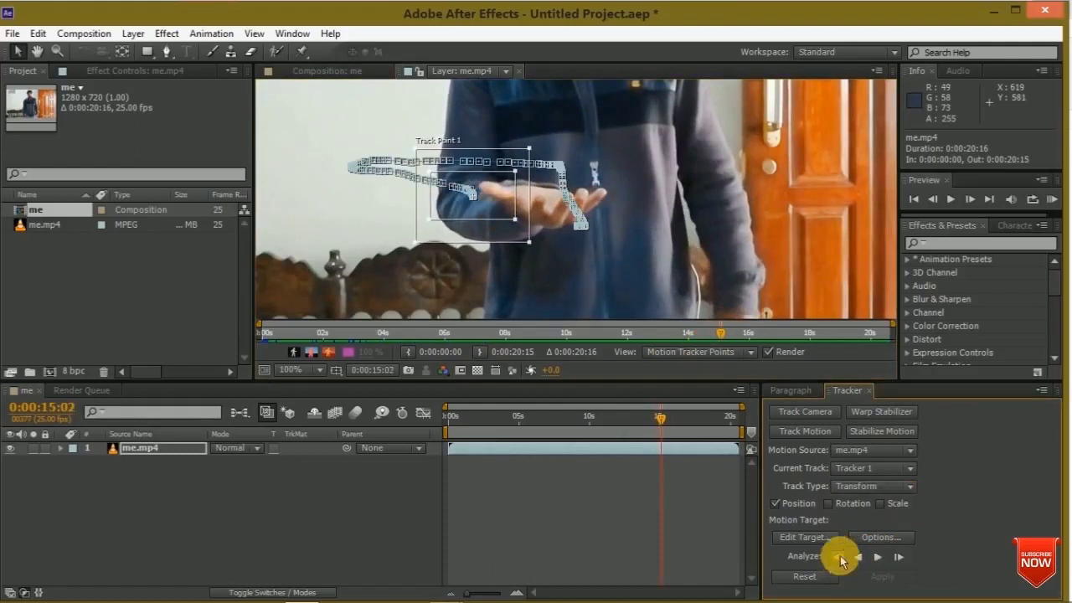
click(842, 560)
click(850, 559)
click(844, 559)
click(843, 560)
click(842, 559)
click(842, 560)
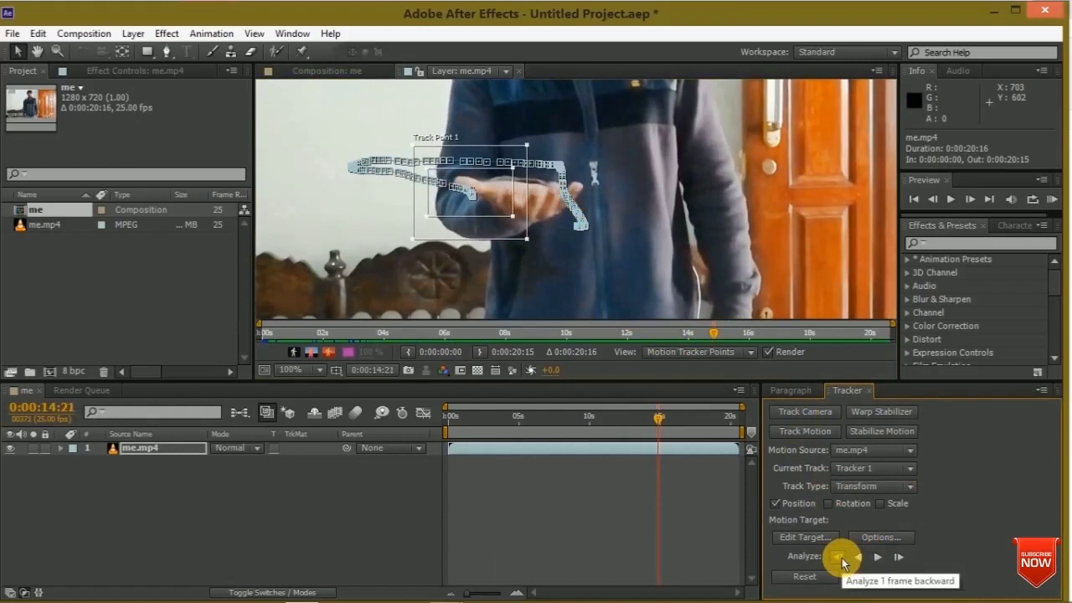
click(842, 560)
click(842, 560)
click(842, 559)
click(842, 559)
click(842, 559)
click(842, 560)
click(842, 559)
click(842, 560)
click(842, 559)
click(842, 559)
click(842, 560)
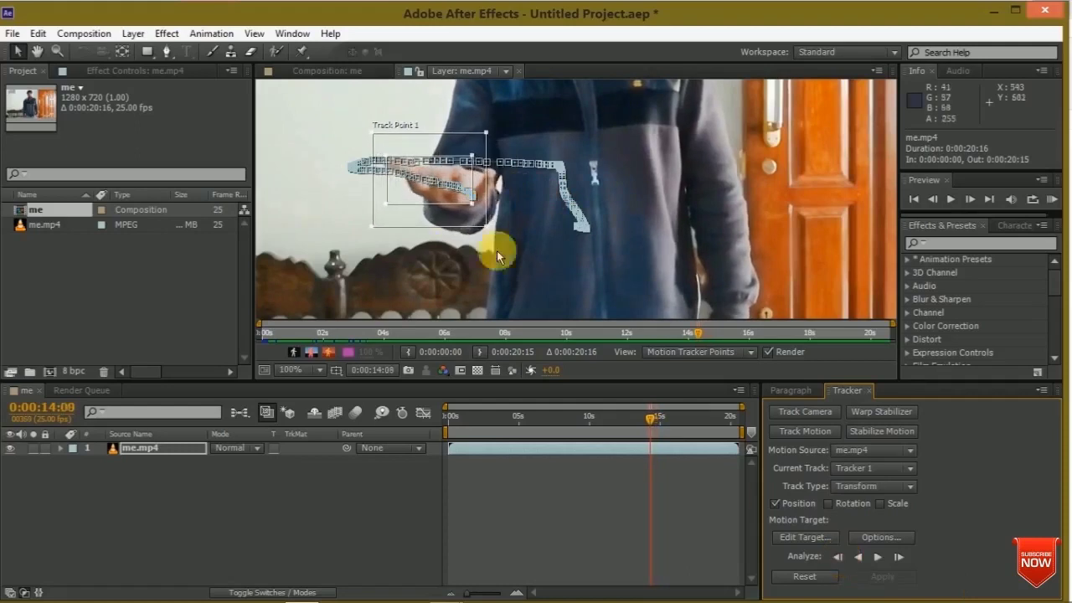
drag(441, 206, 461, 209)
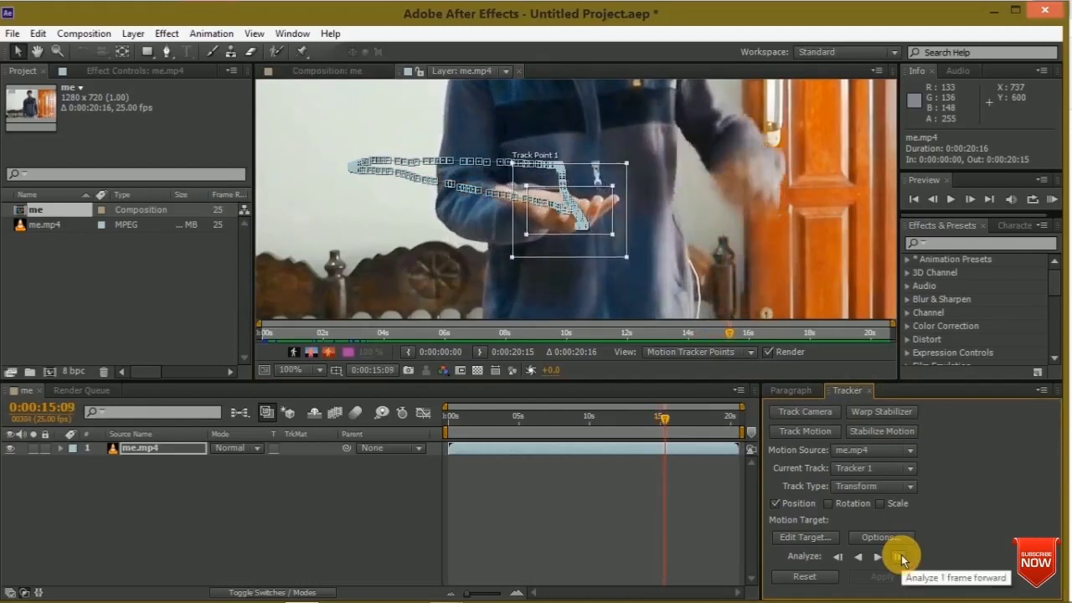
Analyse the hand track forward frame by frame, then continuously to 0:00:19:02.
click(897, 557)
click(898, 558)
click(897, 557)
click(897, 557)
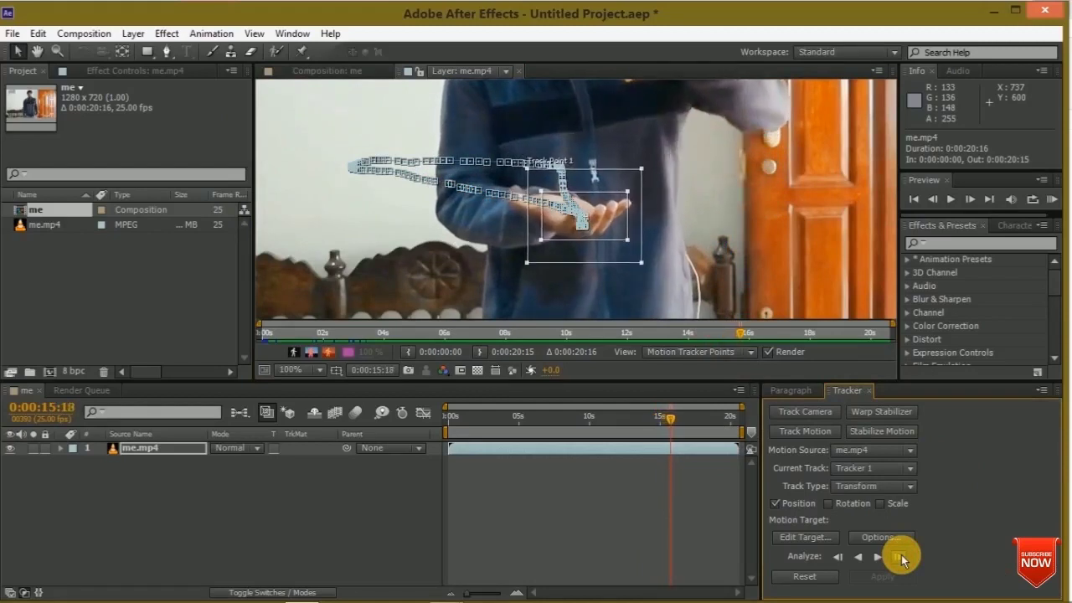
click(879, 558)
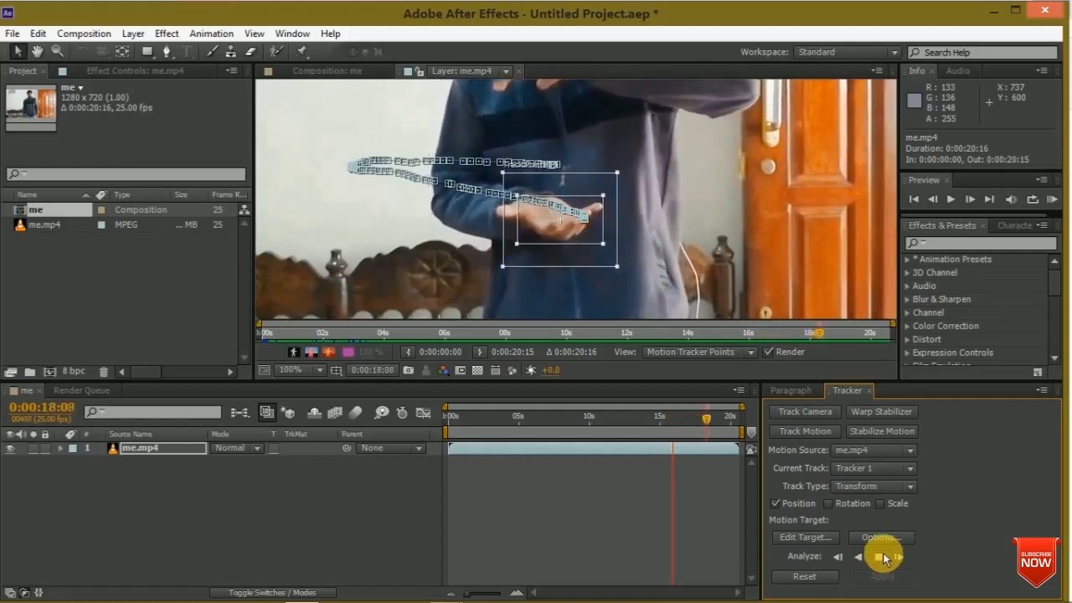
click(880, 557)
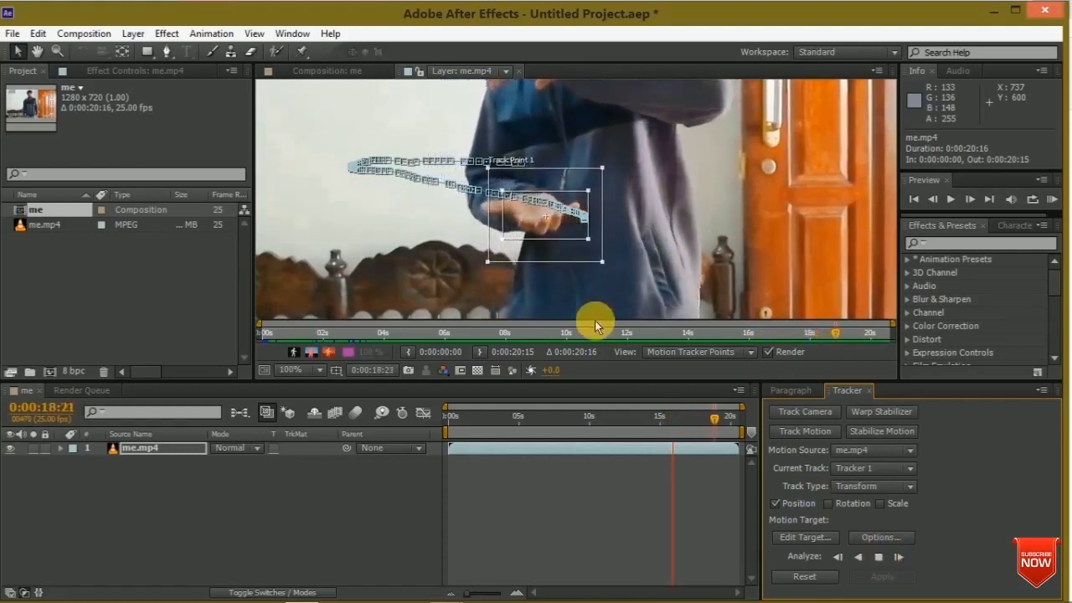
Step back a few frames and briefly re-analyse the hand track backwards to review it.
click(840, 557)
click(840, 557)
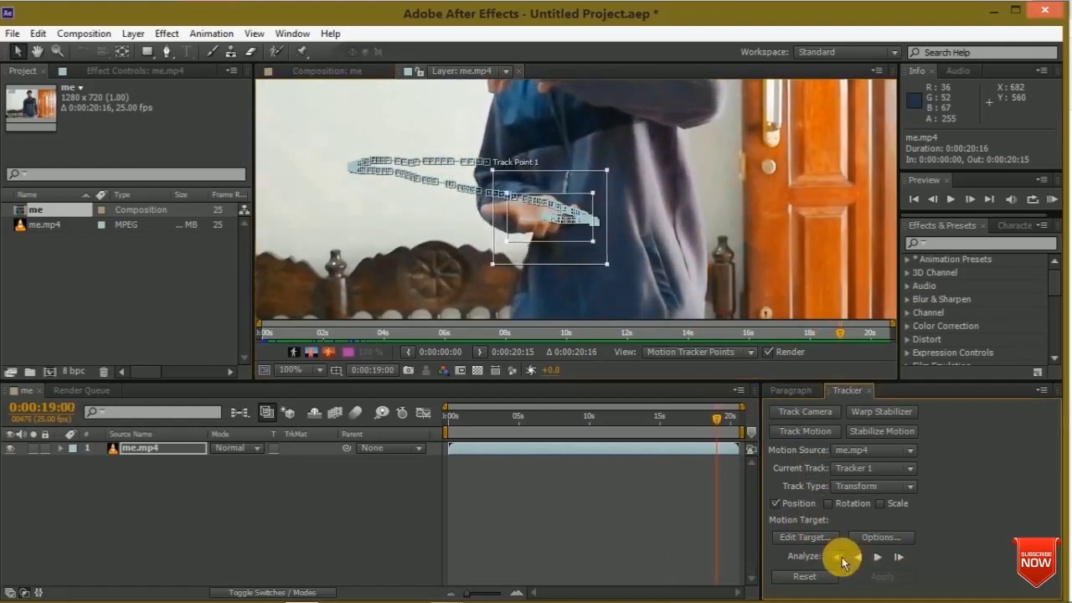
click(841, 558)
click(840, 557)
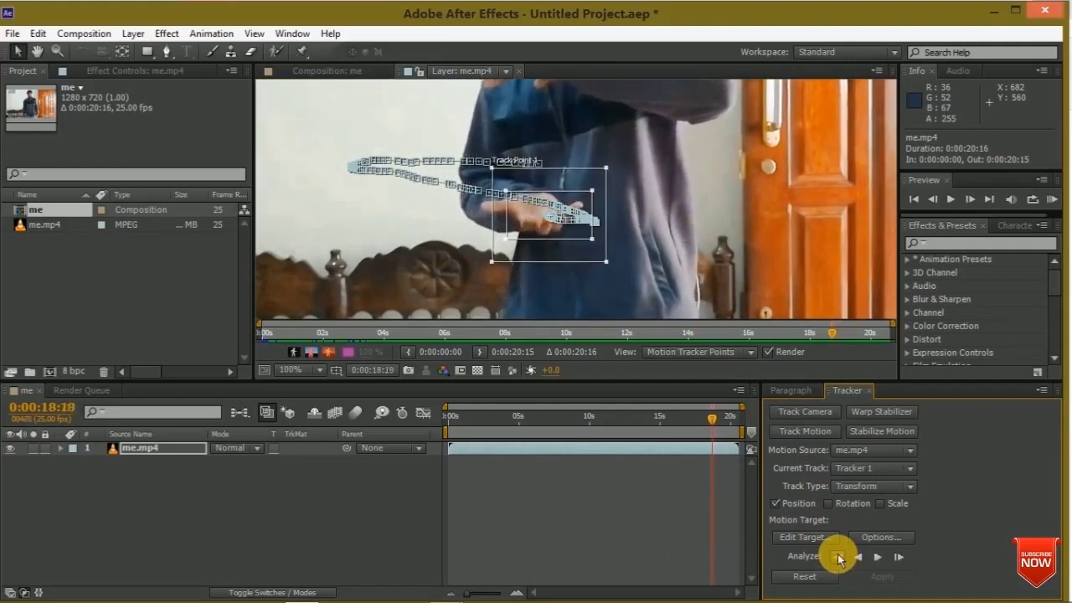
click(840, 558)
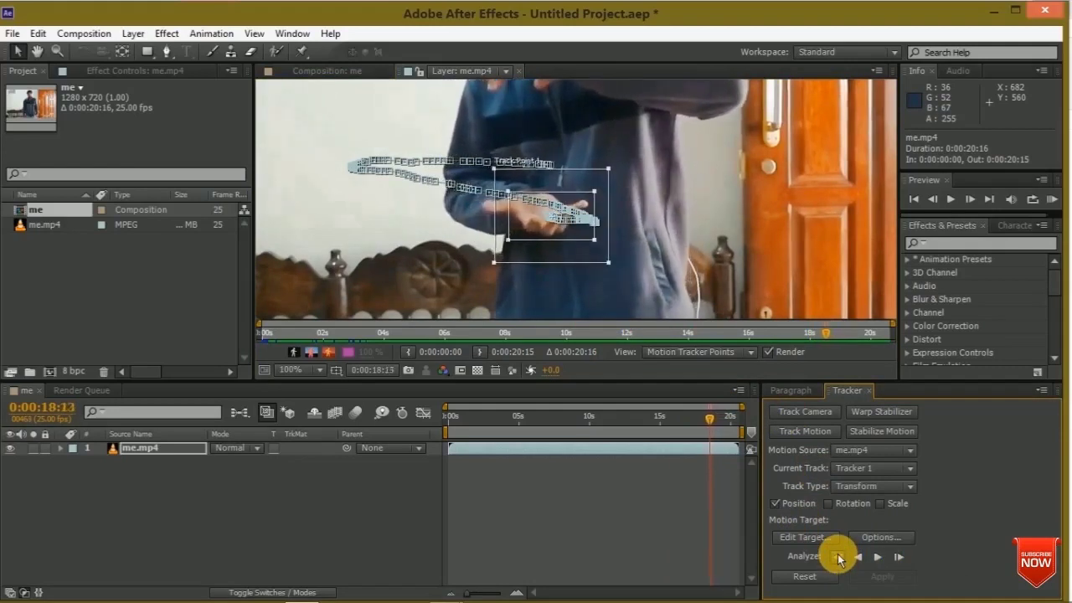
Track forward a few frames and realign the track point onto the hand.
click(899, 557)
click(898, 557)
click(899, 557)
click(899, 558)
drag(535, 248, 534, 248)
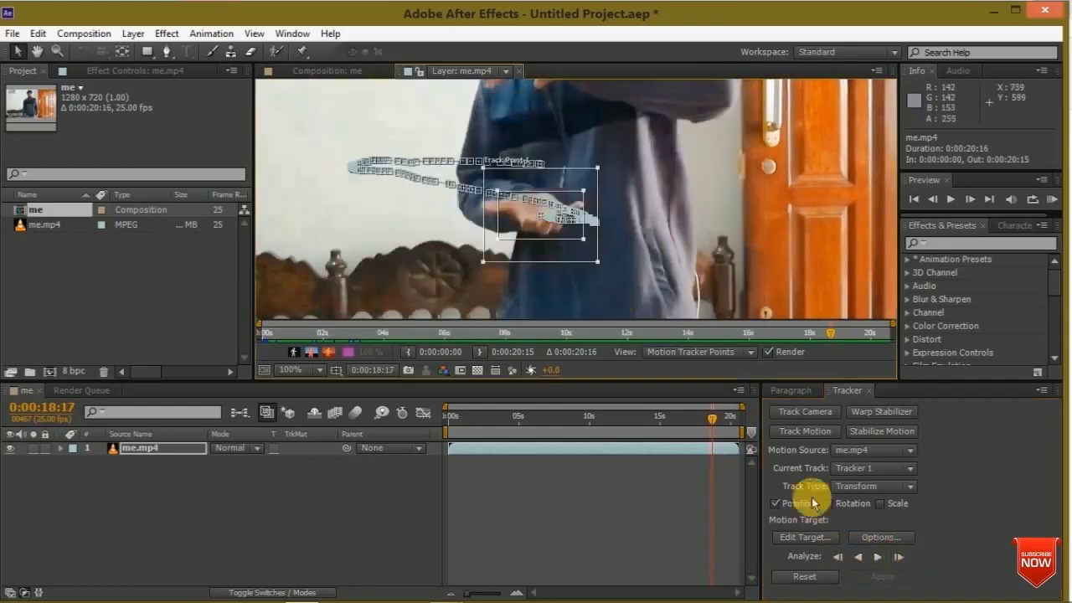
Extend the track one frame at a time to 0:00:19:14, then zoom the Layer viewer to 50%.
click(899, 557)
click(899, 557)
click(899, 557)
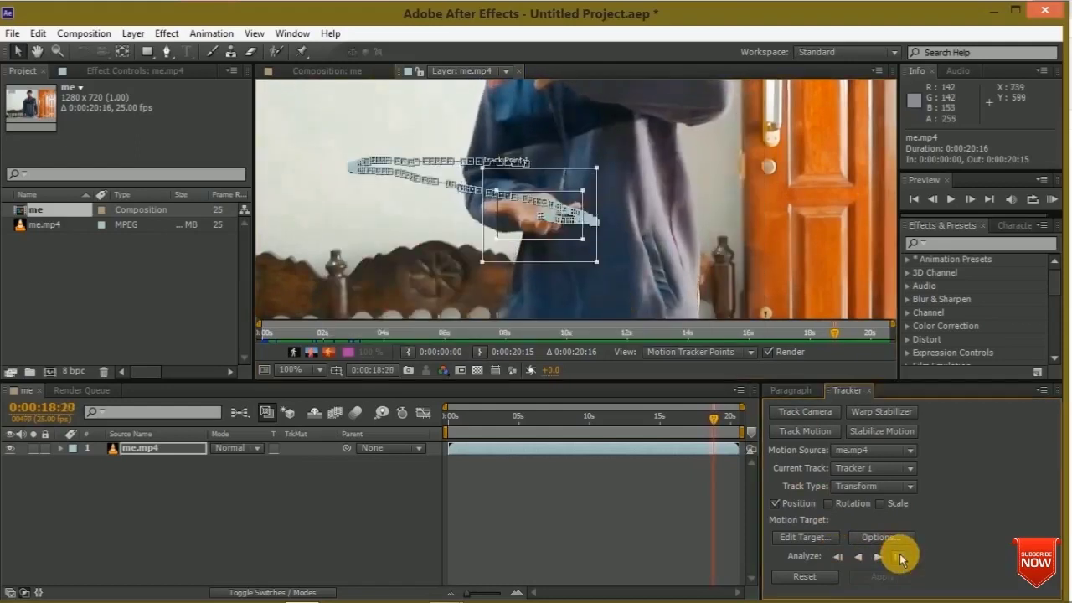
click(898, 557)
click(899, 557)
click(898, 557)
click(898, 558)
click(899, 557)
click(899, 557)
click(899, 557)
click(899, 557)
click(899, 557)
click(899, 557)
click(899, 557)
click(899, 557)
click(899, 557)
click(899, 557)
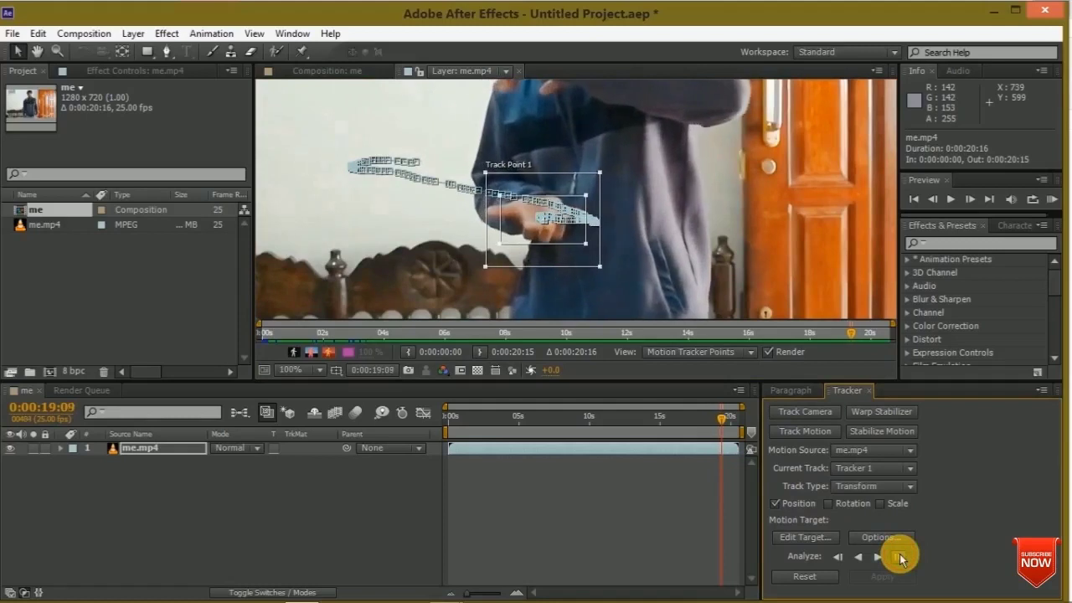
click(899, 557)
click(899, 557)
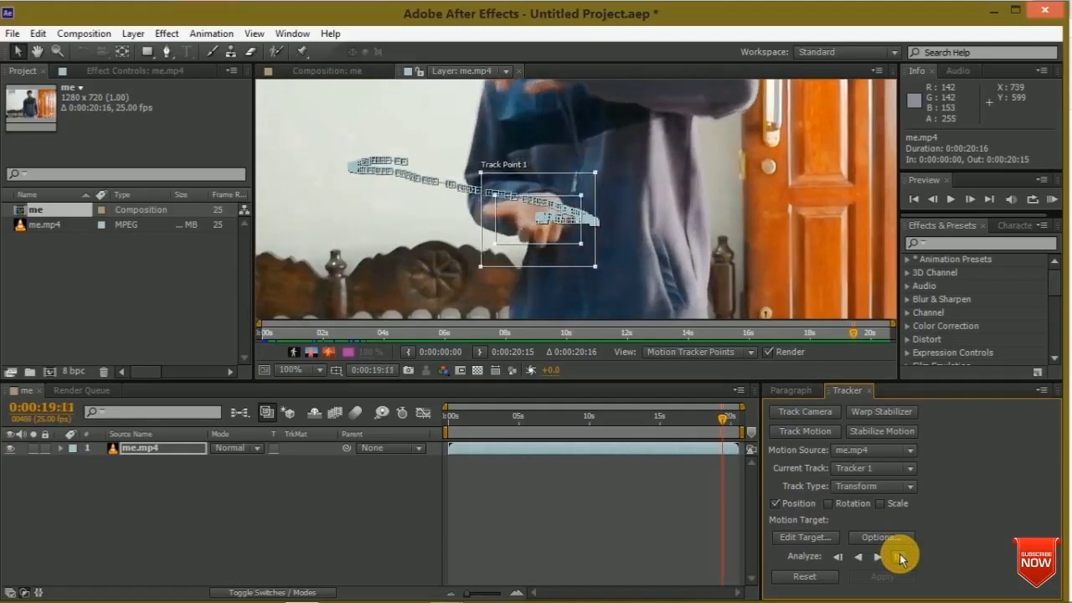
click(898, 557)
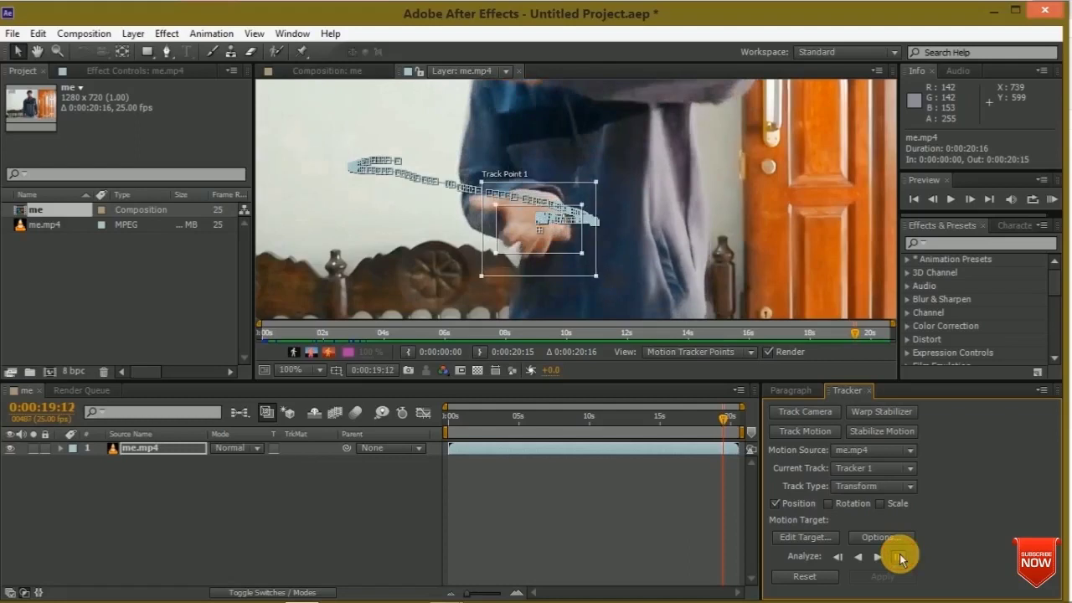
click(899, 557)
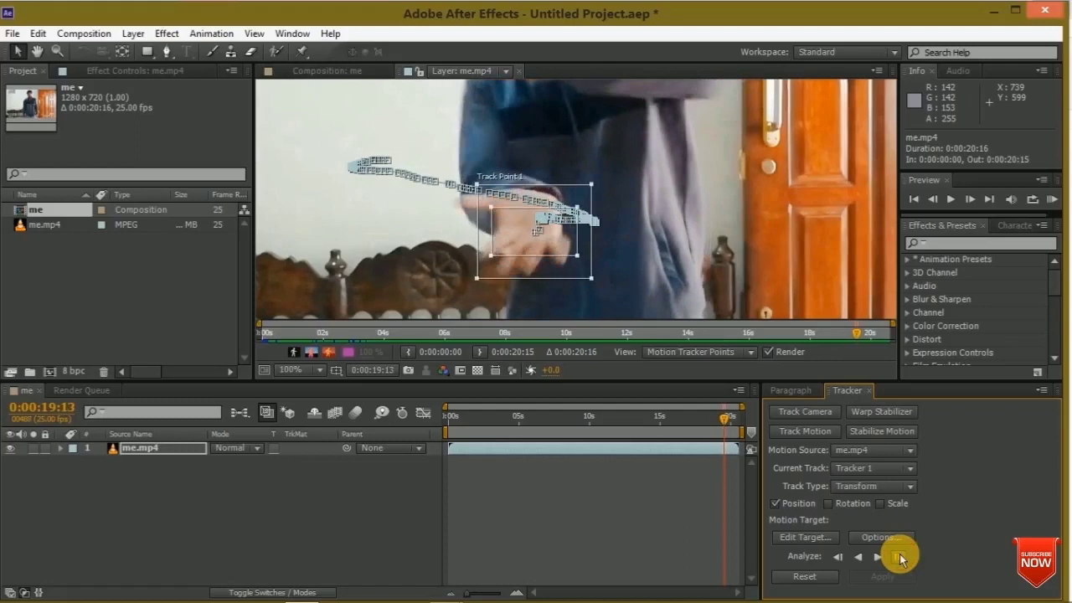
click(899, 557)
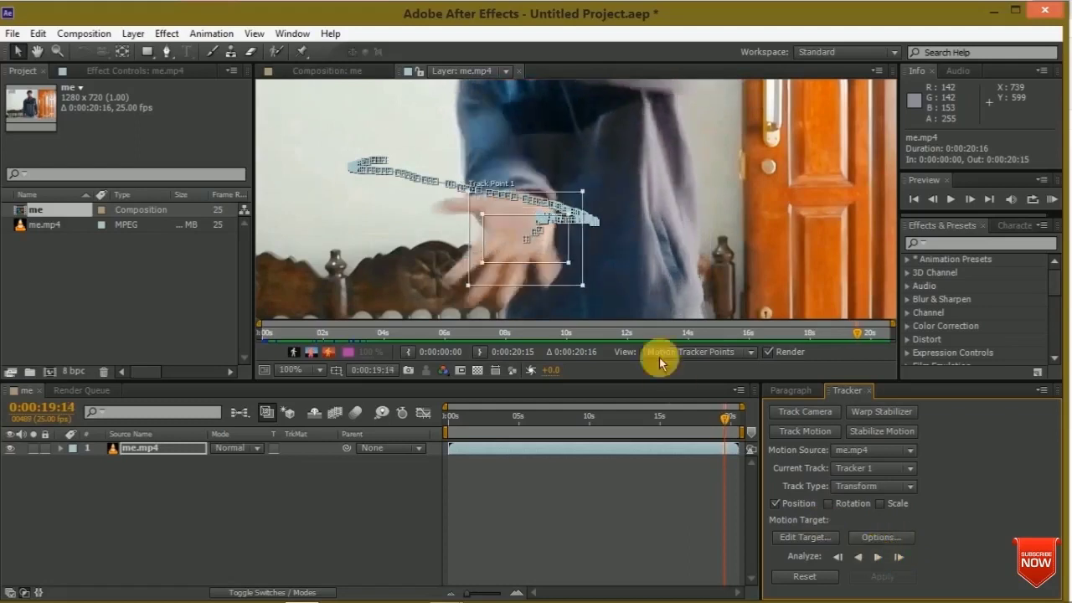
scroll(824, 268, down, 2)
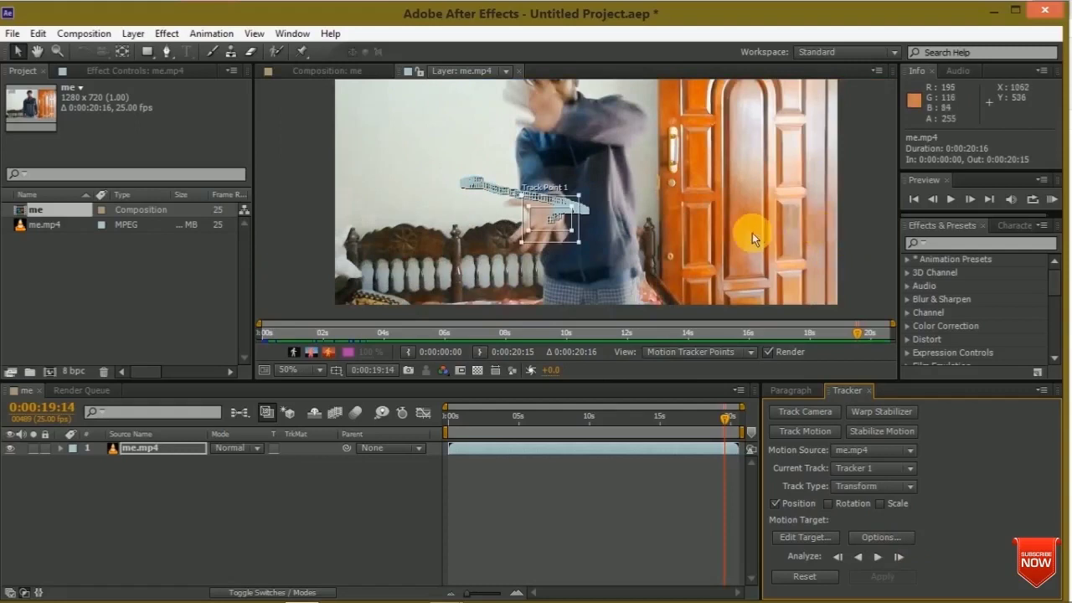
Add a new Null Object layer via Layer > New.
click(134, 34)
mouse_move(192, 48)
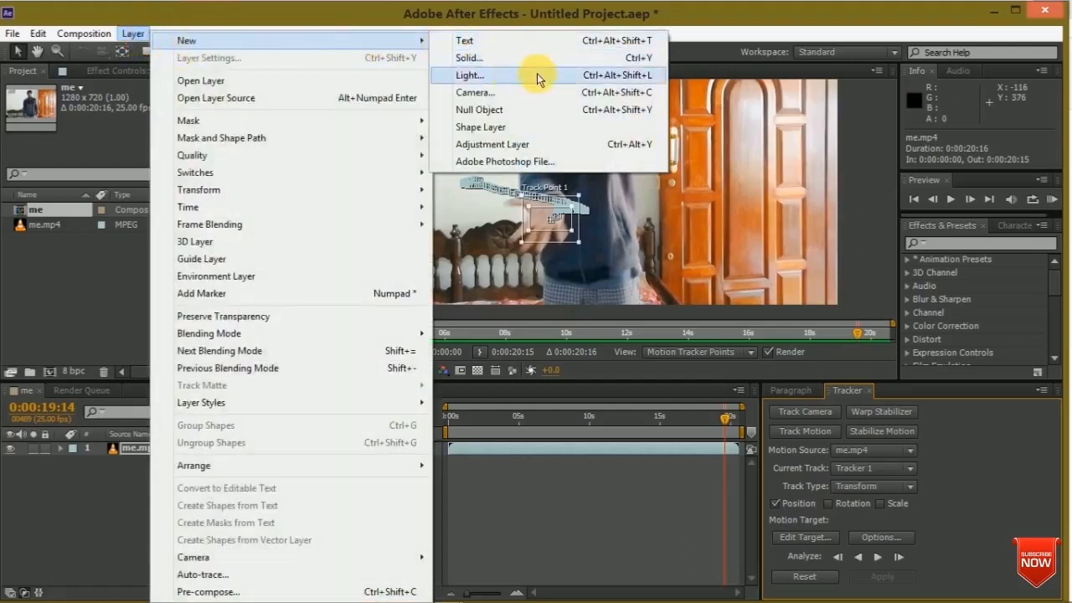
click(526, 110)
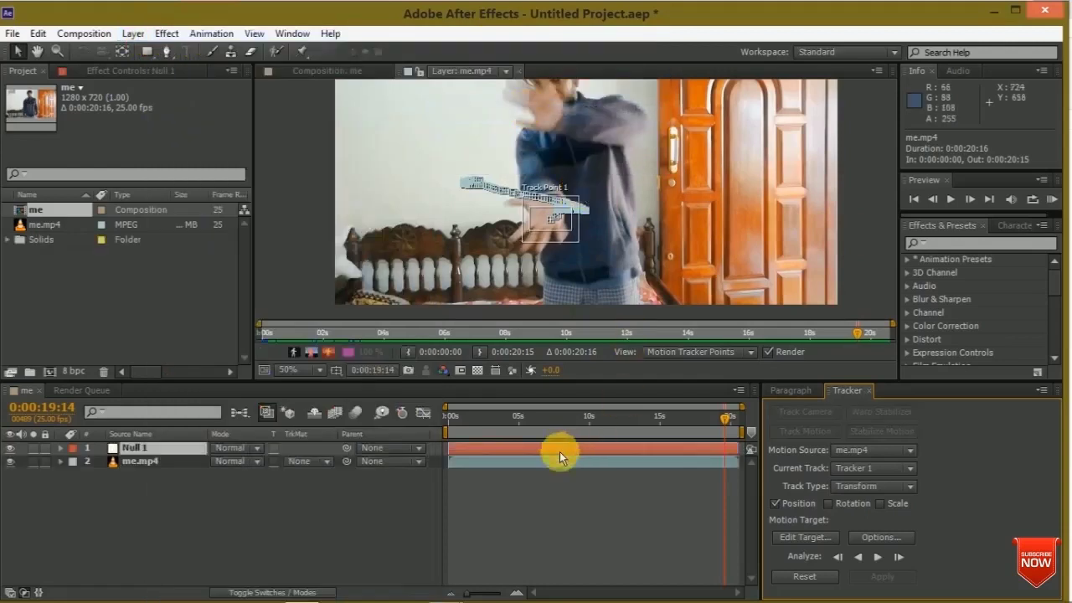
Set Null 1 as the tracker's motion target and apply the track in X and Y.
drag(728, 425, 527, 470)
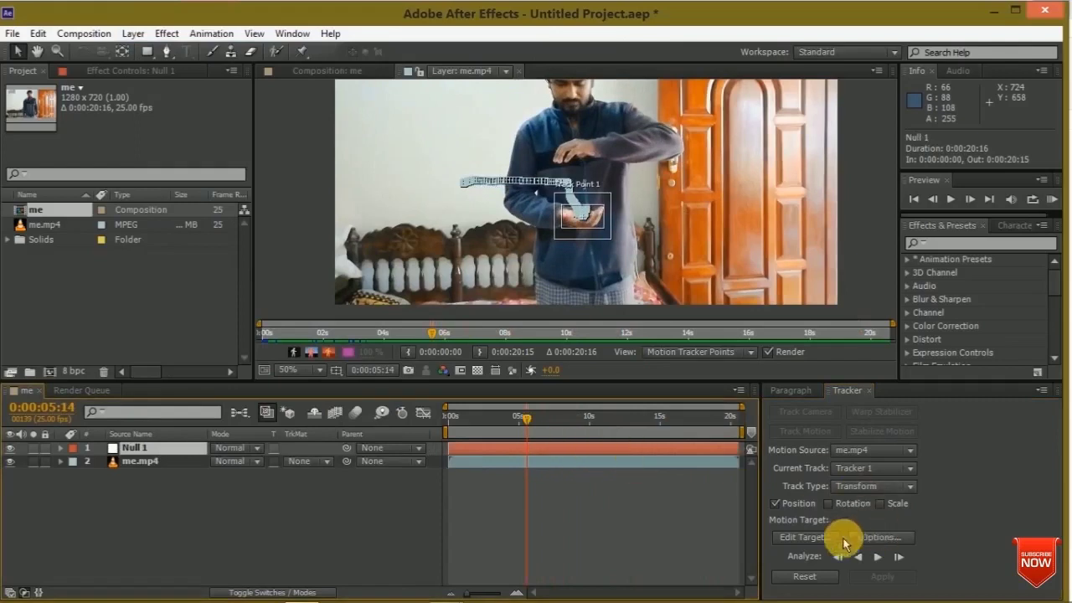
click(818, 539)
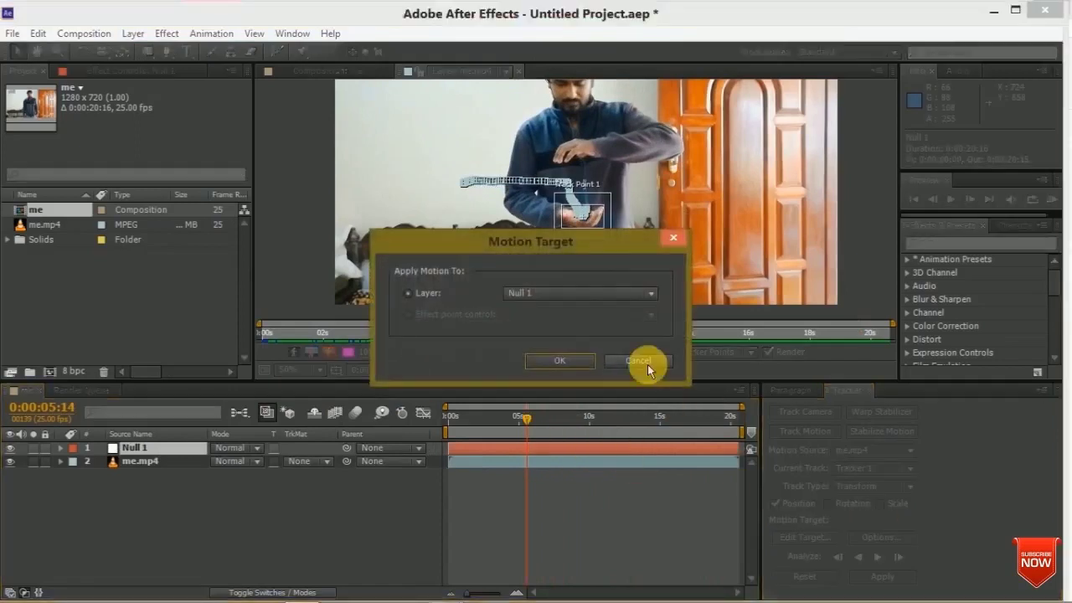
click(560, 362)
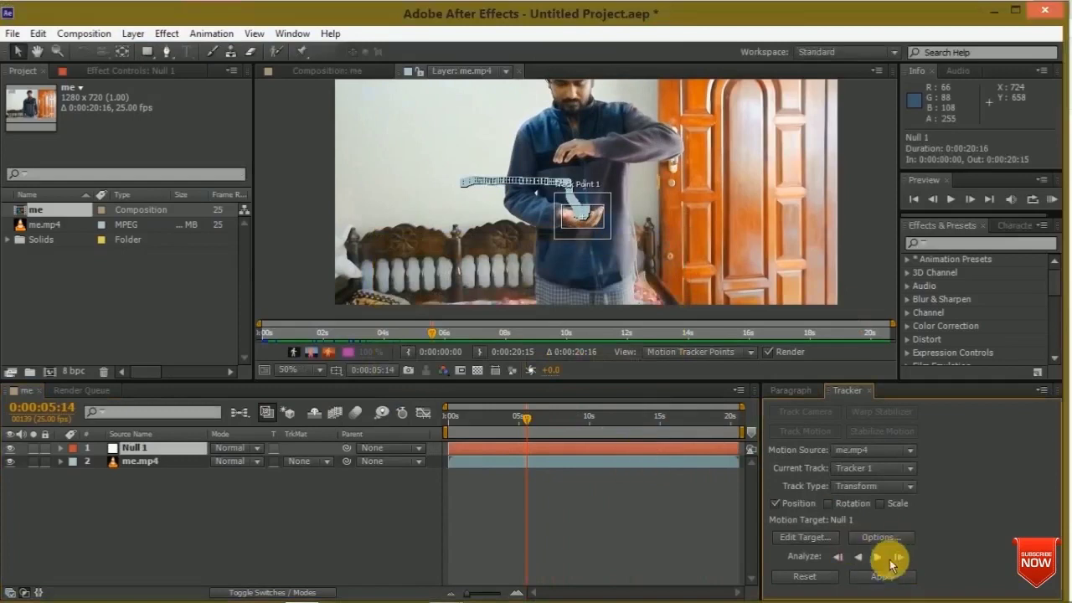
click(883, 580)
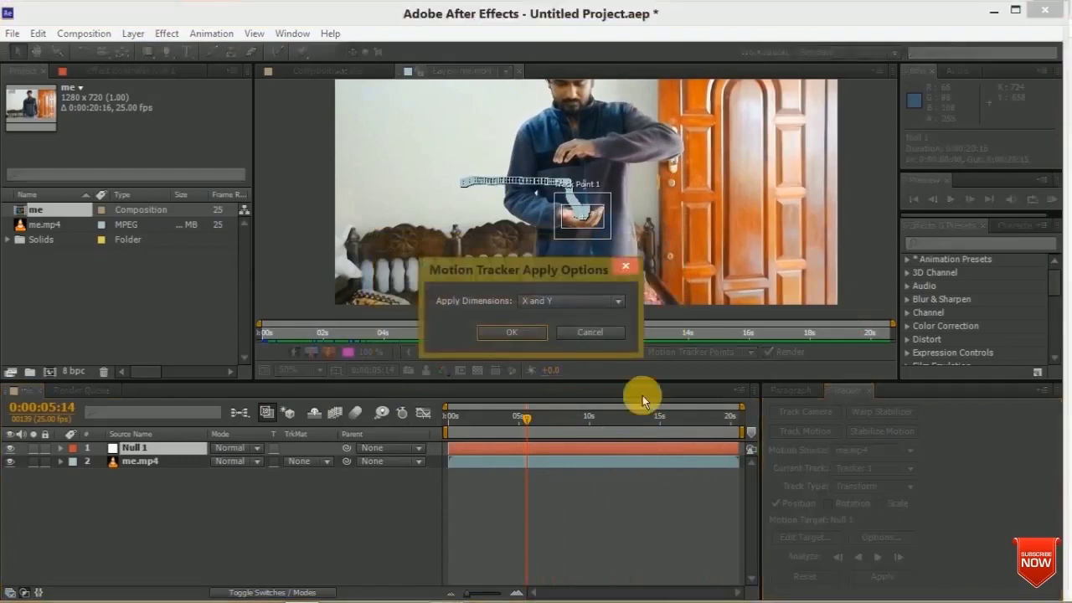
click(529, 329)
mouse_move(529, 420)
mouse_down()
mouse_move(467, 433)
mouse_move(496, 433)
mouse_up()
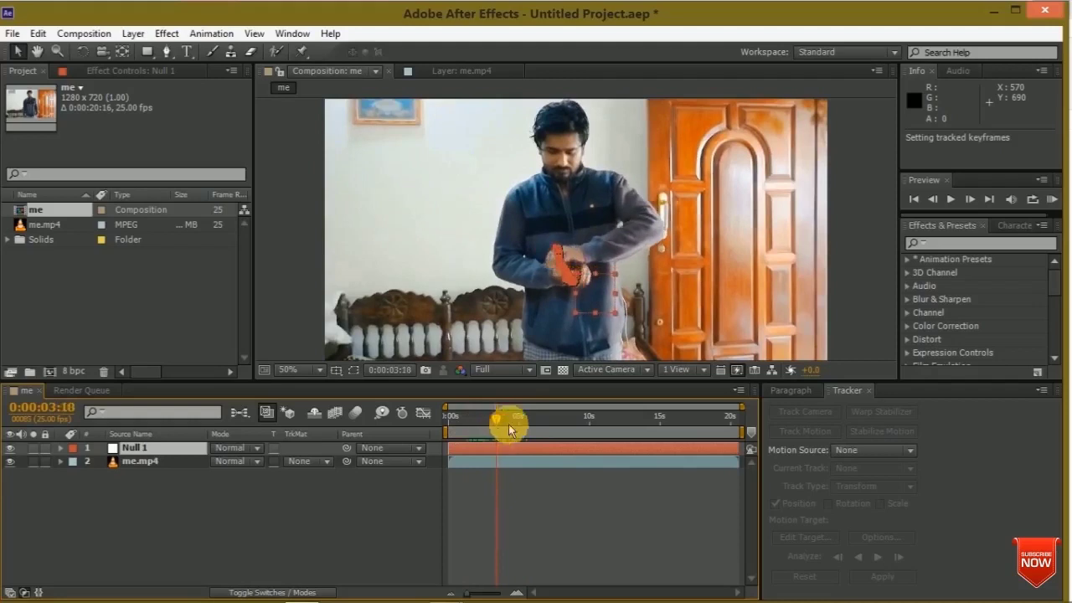
mouse_move(431, 594)
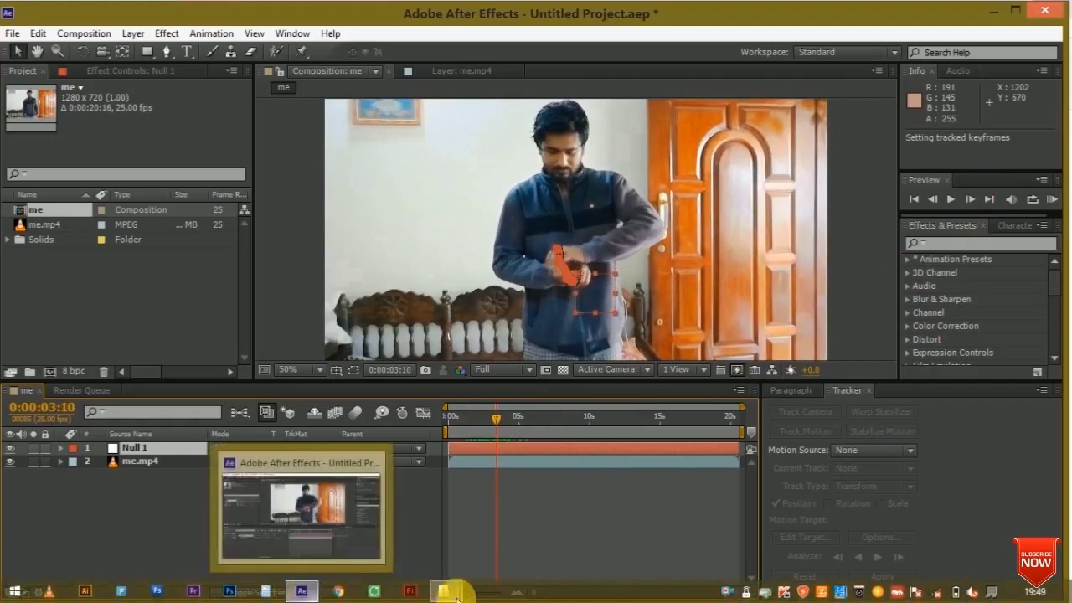
Drag energy plasma.mp4 from the energyball folder into the After Effects Project panel.
click(393, 540)
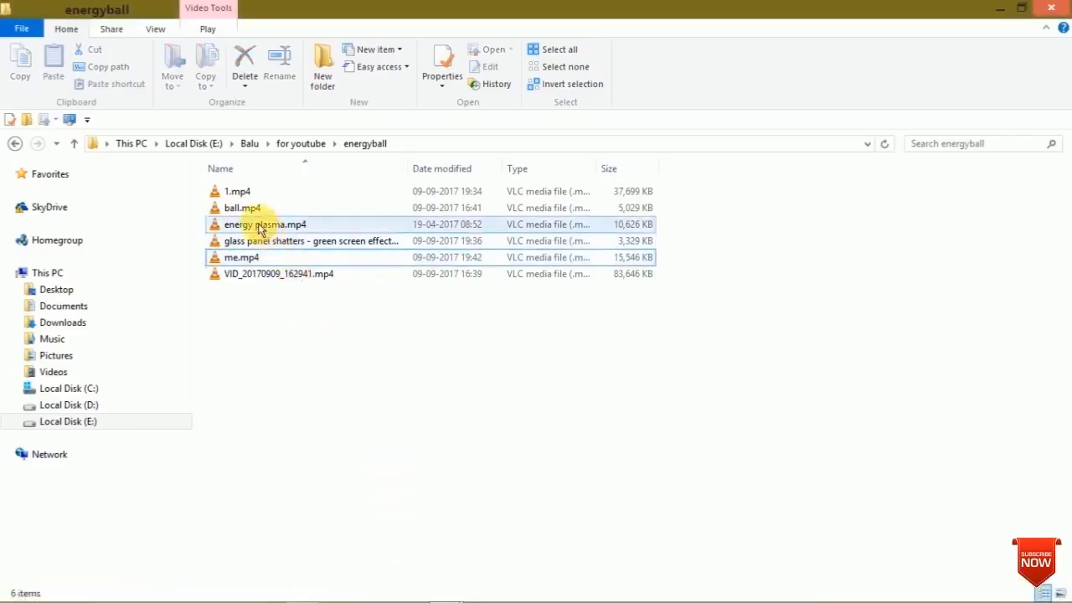
drag(260, 228, 444, 596)
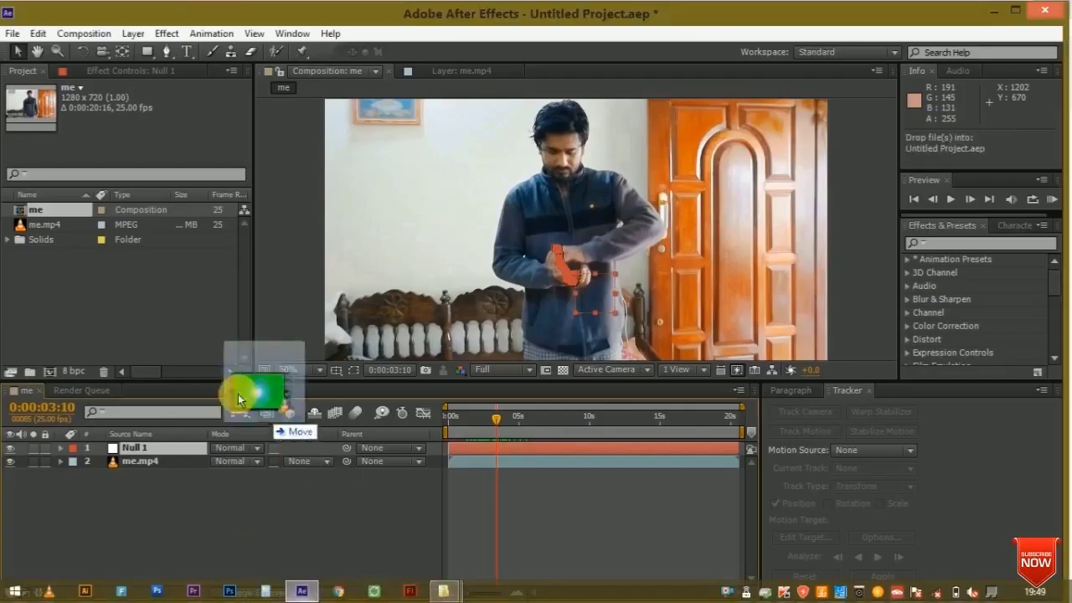
drag(444, 597, 129, 335)
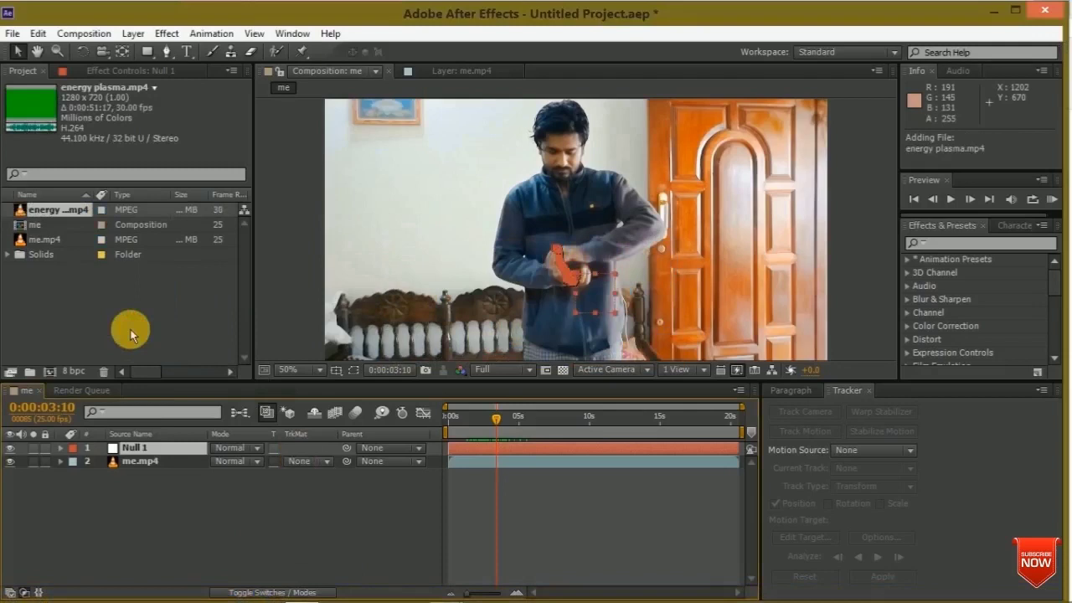
Deselect the project footage and bring the energyball Explorer window back in front.
click(130, 334)
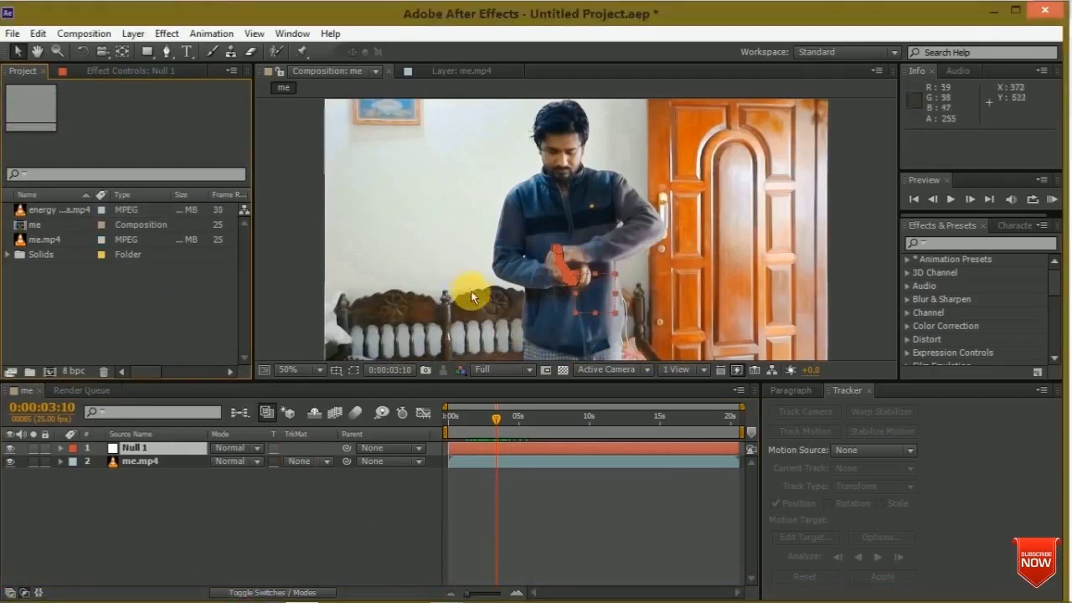
mouse_move(499, 597)
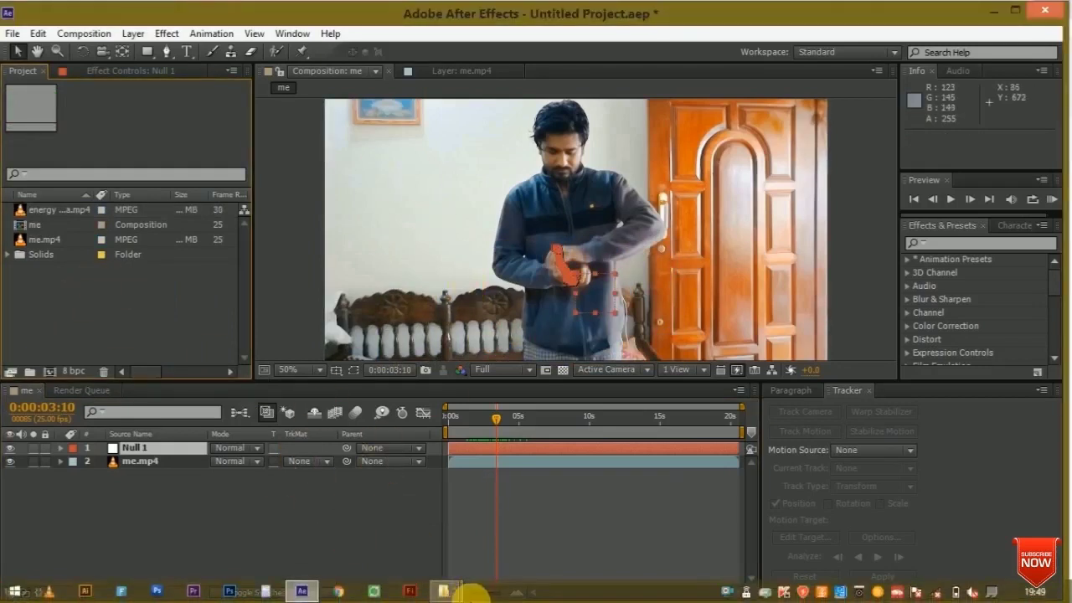
mouse_move(443, 592)
click(374, 463)
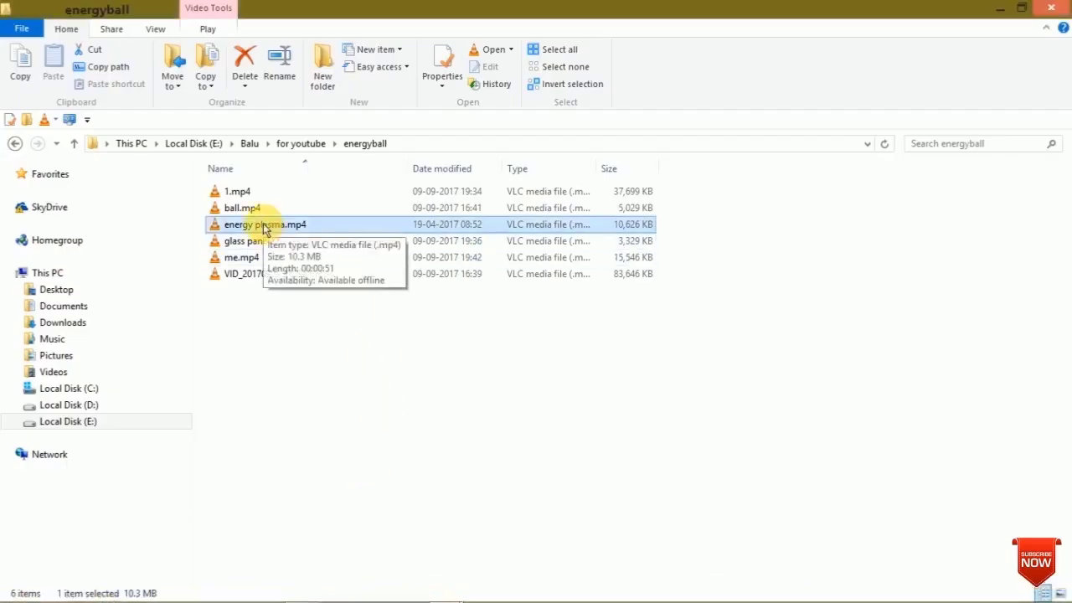
Drag energy plasma.mp4 into the Project panel again, adding a second copy.
mouse_move(265, 227)
mouse_down()
mouse_move(373, 594)
mouse_move(132, 340)
mouse_move(126, 306)
mouse_up()
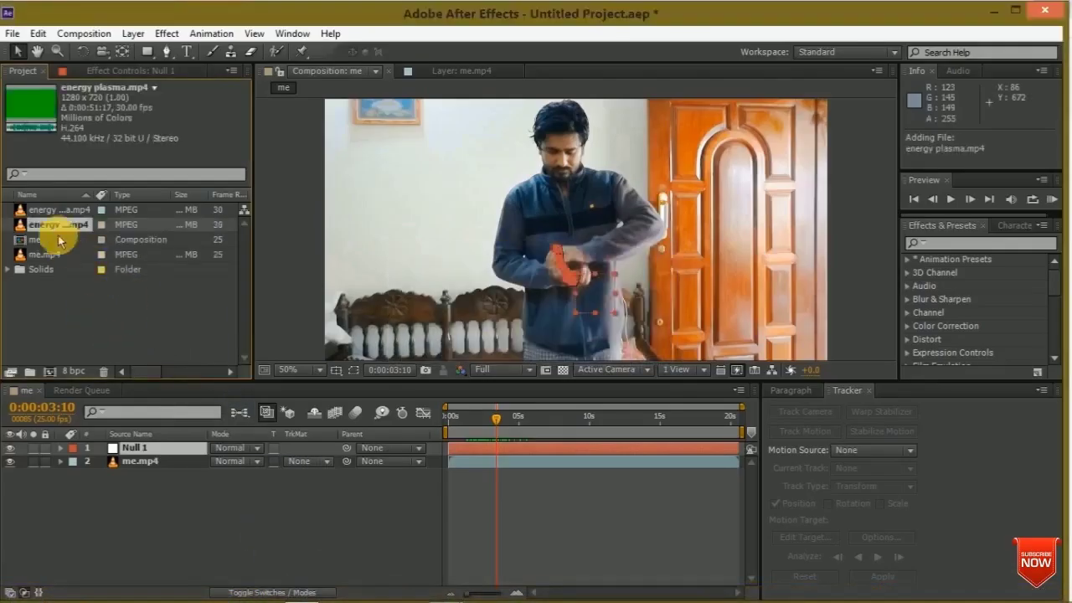
Add energy plasma.mp4 as the top layer above Null 1 and shift it earlier in time.
drag(50, 233, 168, 455)
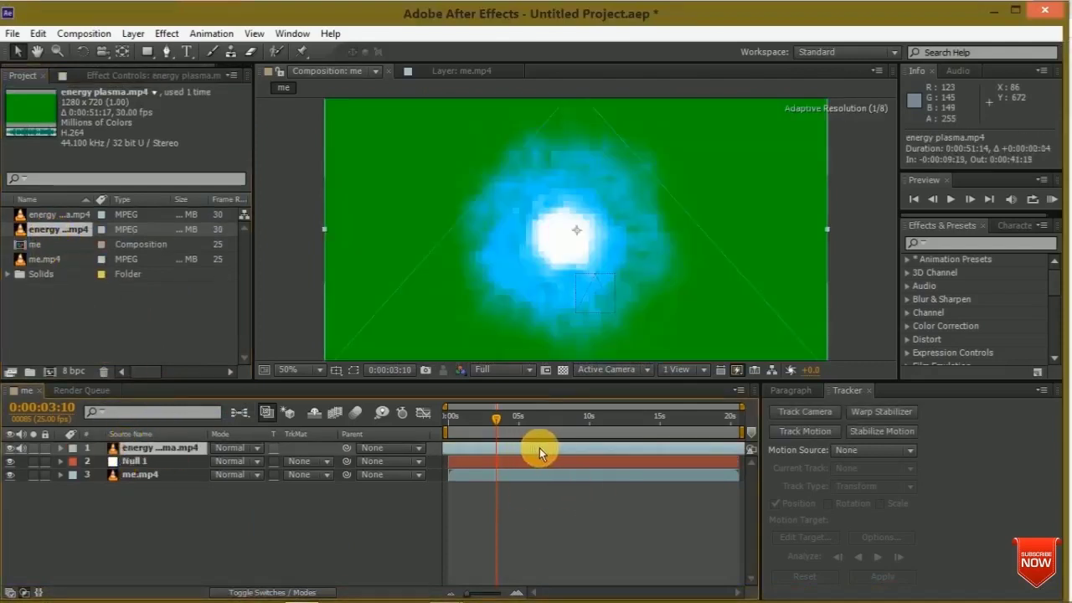
mouse_move(564, 448)
mouse_down()
mouse_move(522, 446)
mouse_move(540, 448)
mouse_up()
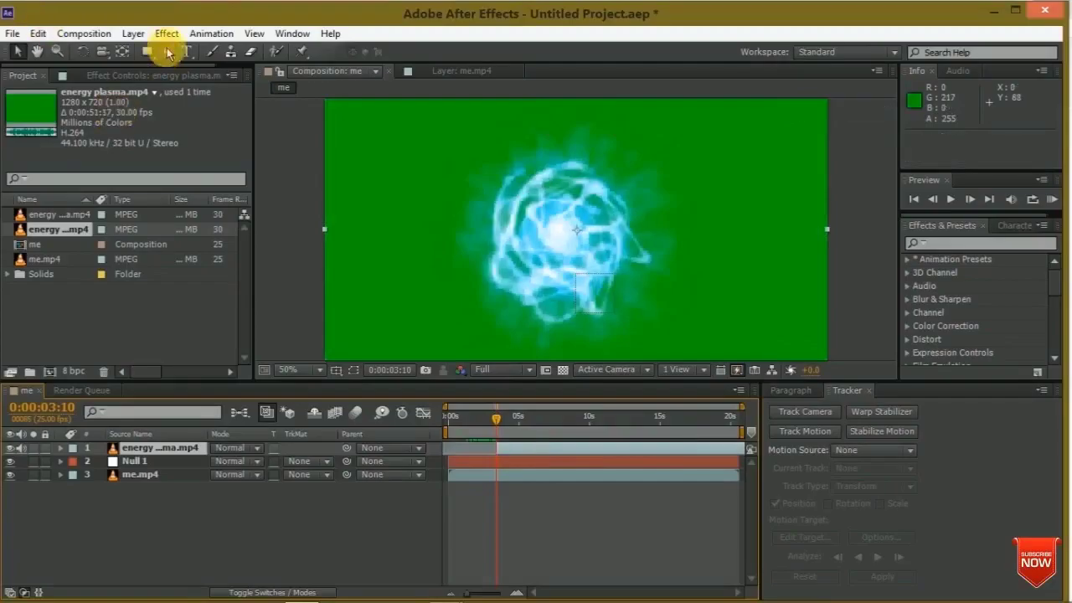
Apply Keylight (1.2) to the plasma layer and sample its green background as the Screen Colour.
click(167, 34)
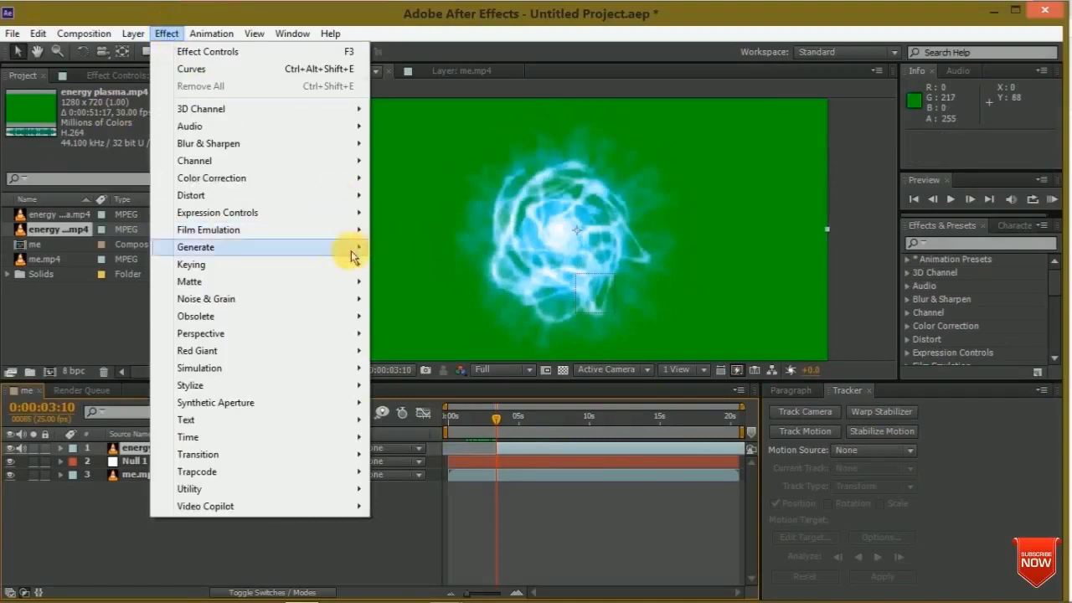
mouse_move(268, 269)
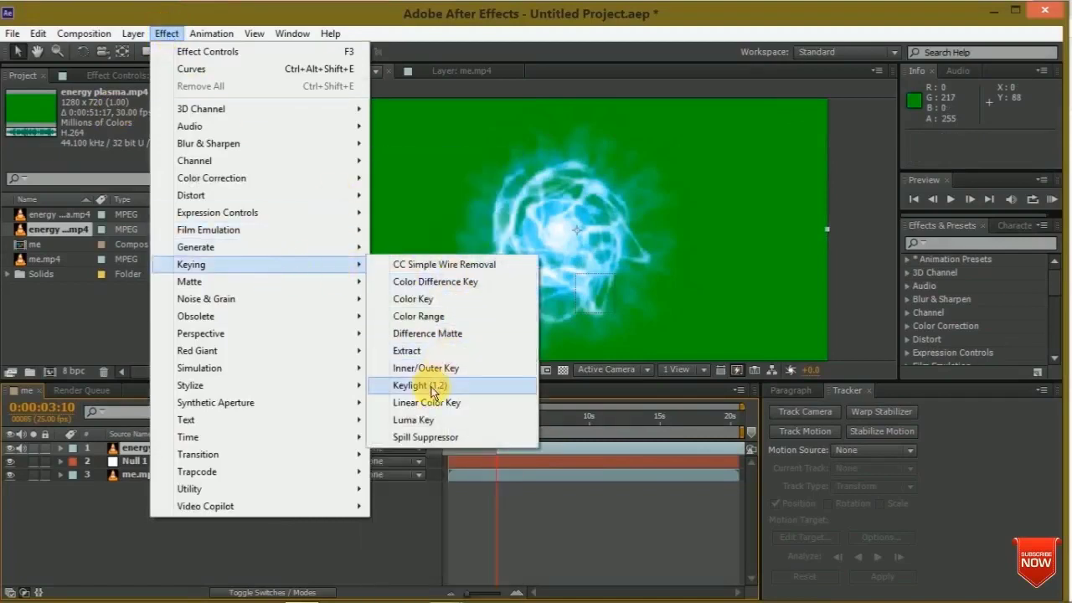
click(432, 385)
click(167, 206)
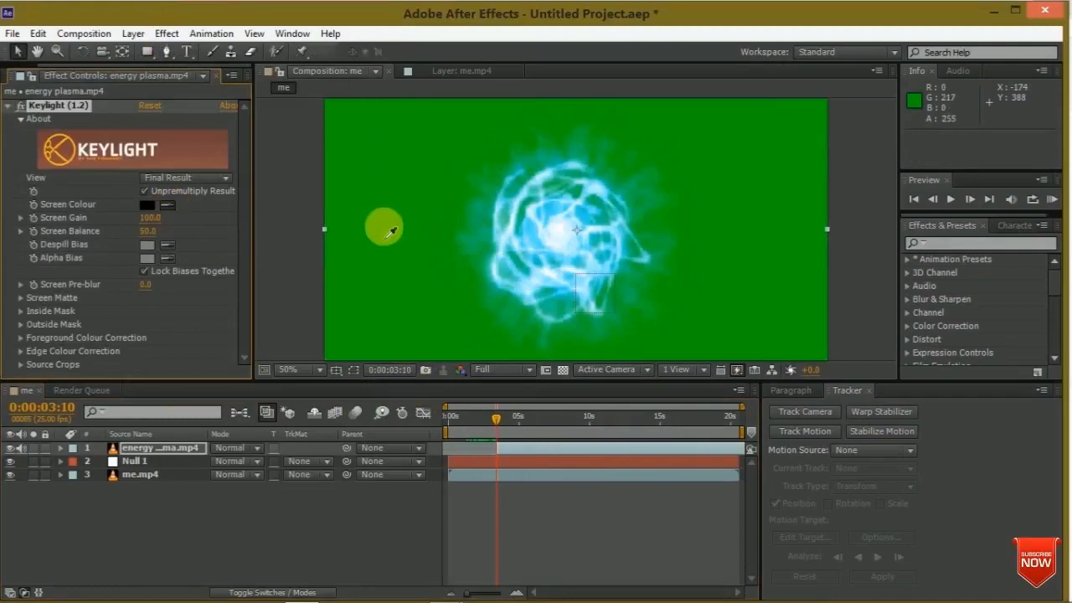
click(352, 205)
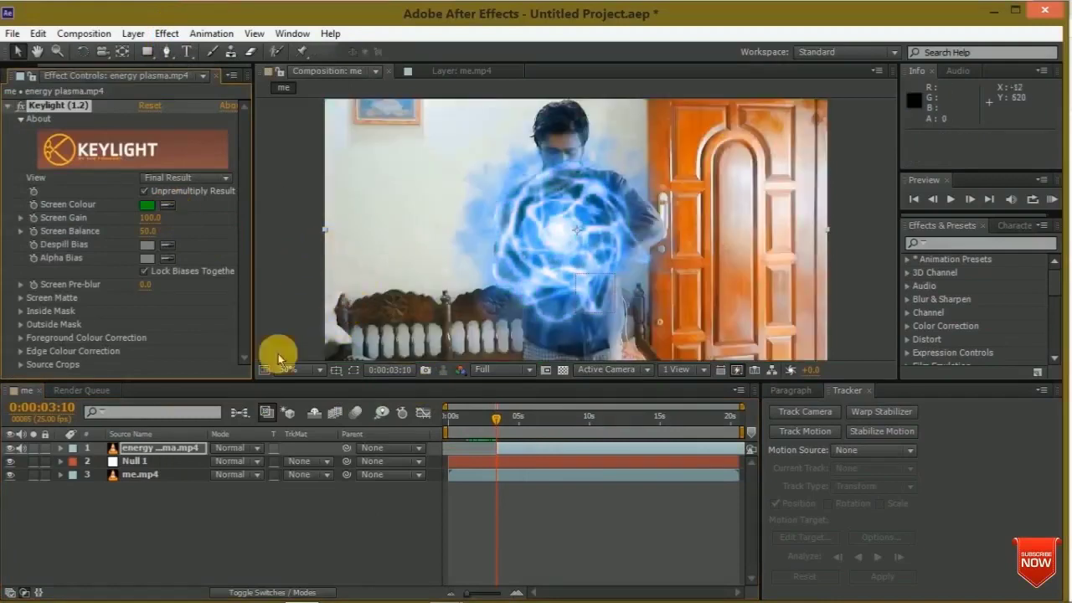
Scale the plasma ball down through 39%, 33% and 23% to 6%, placing it on the hands.
key(s)
drag(251, 461, 198, 459)
drag(561, 251, 561, 268)
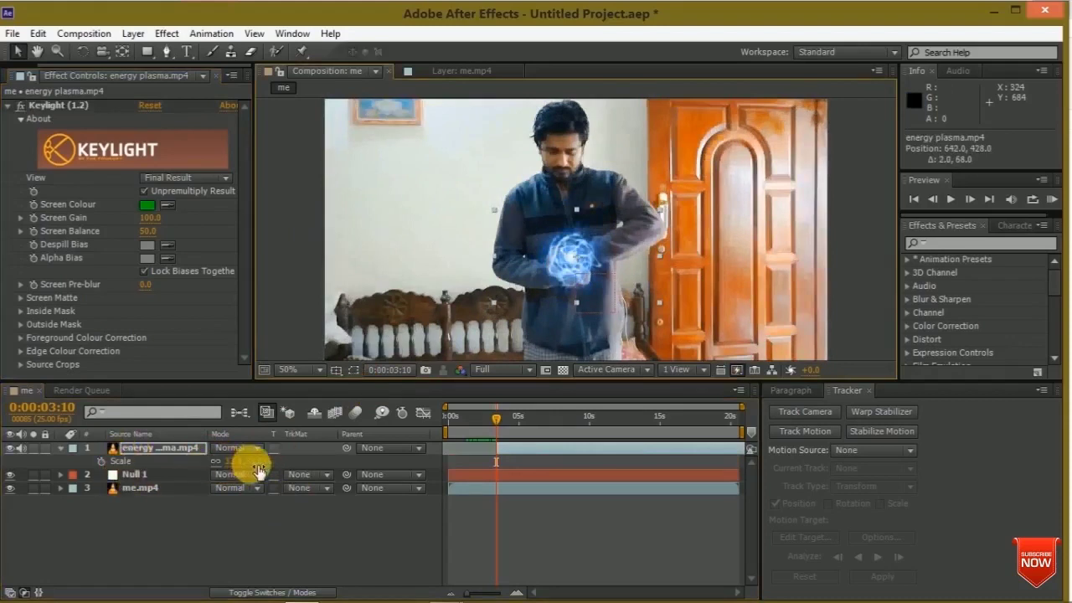
drag(257, 463, 240, 461)
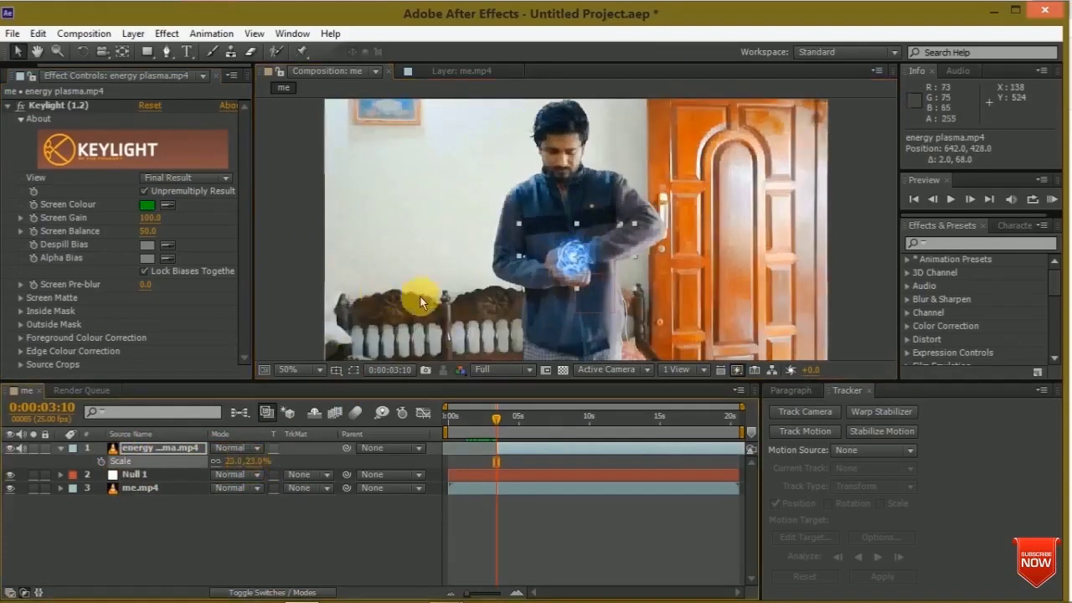
drag(548, 261, 548, 269)
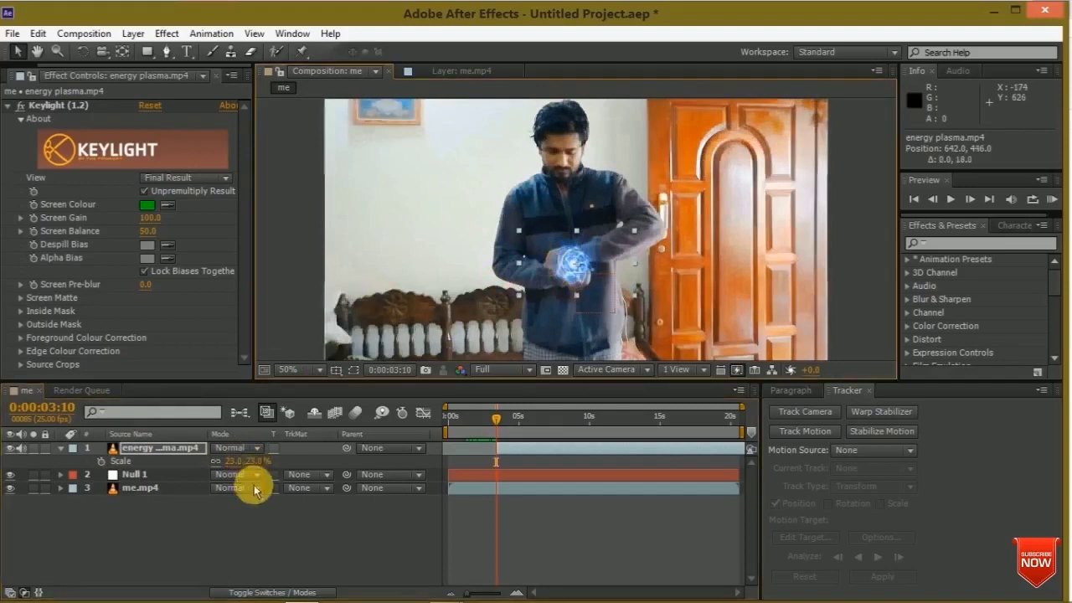
drag(263, 463, 256, 462)
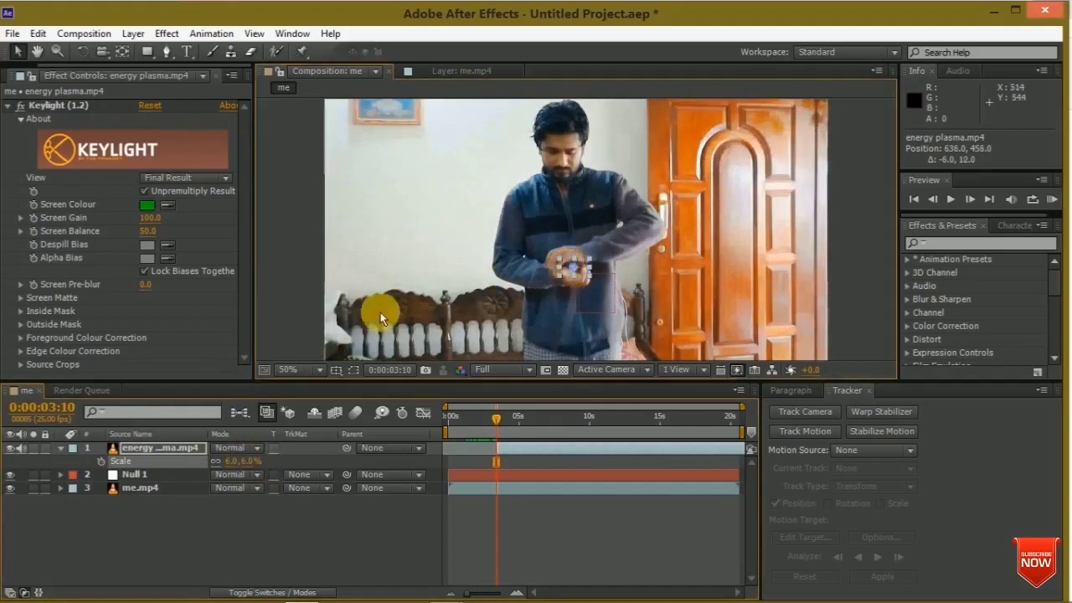
Enable Scale keyframing on the plasma layer and parent it to Null 1.
click(60, 448)
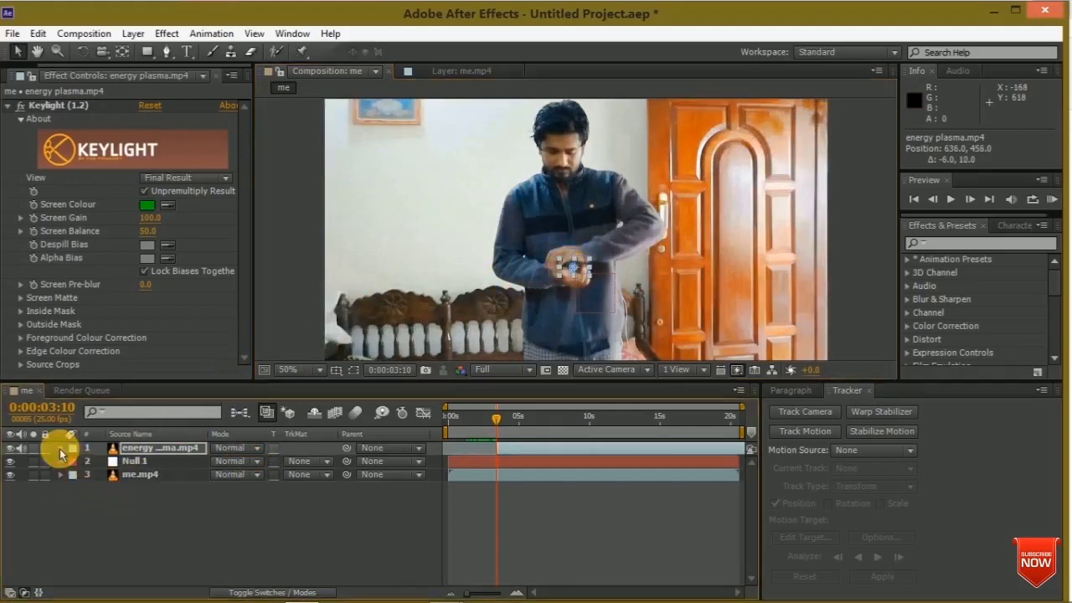
click(61, 449)
click(113, 501)
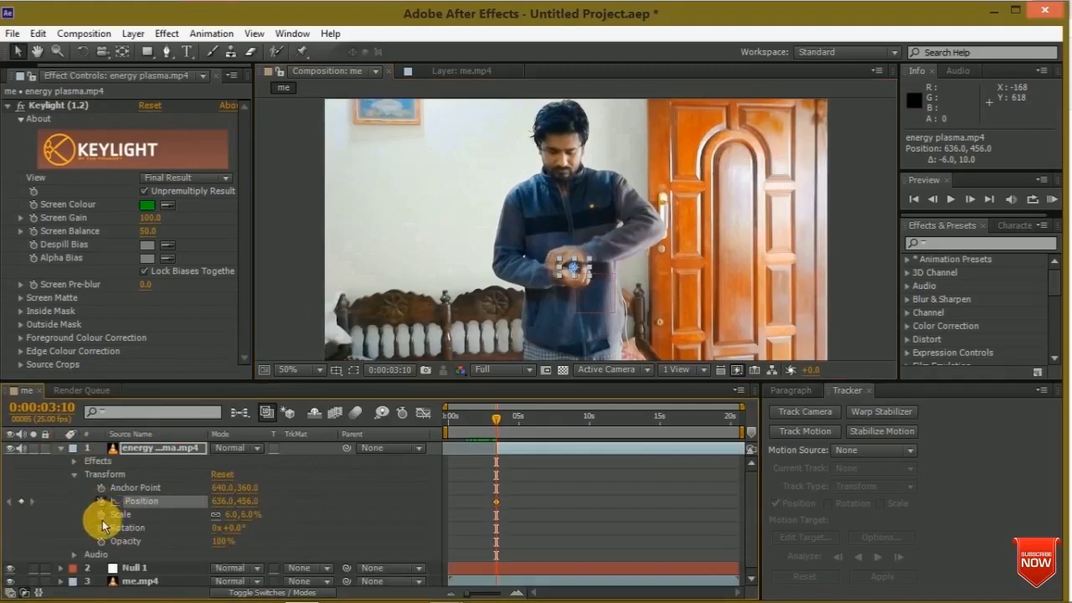
click(102, 515)
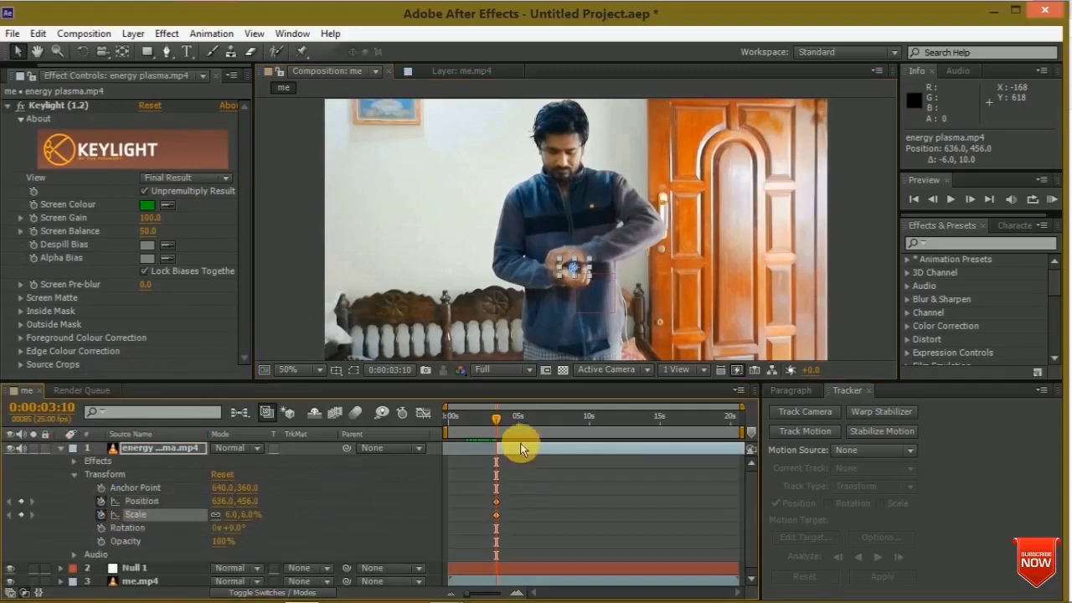
mouse_move(346, 448)
mouse_down()
mouse_move(167, 567)
mouse_move(138, 567)
mouse_up()
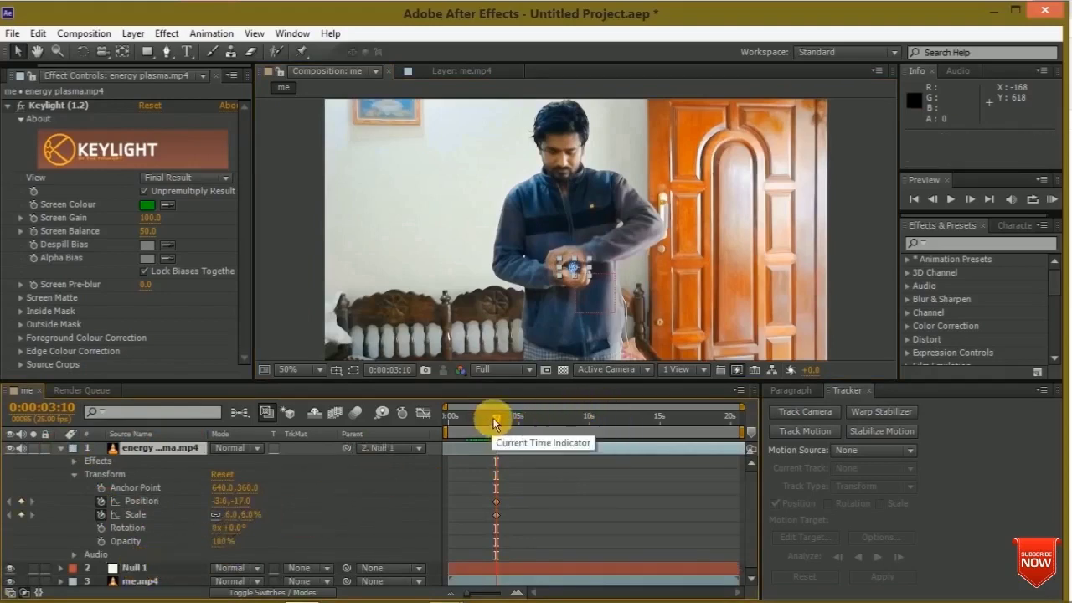
Keyframe the plasma ball growing and rising above the palm through 0:00:05:15, around 28%.
drag(495, 418, 510, 419)
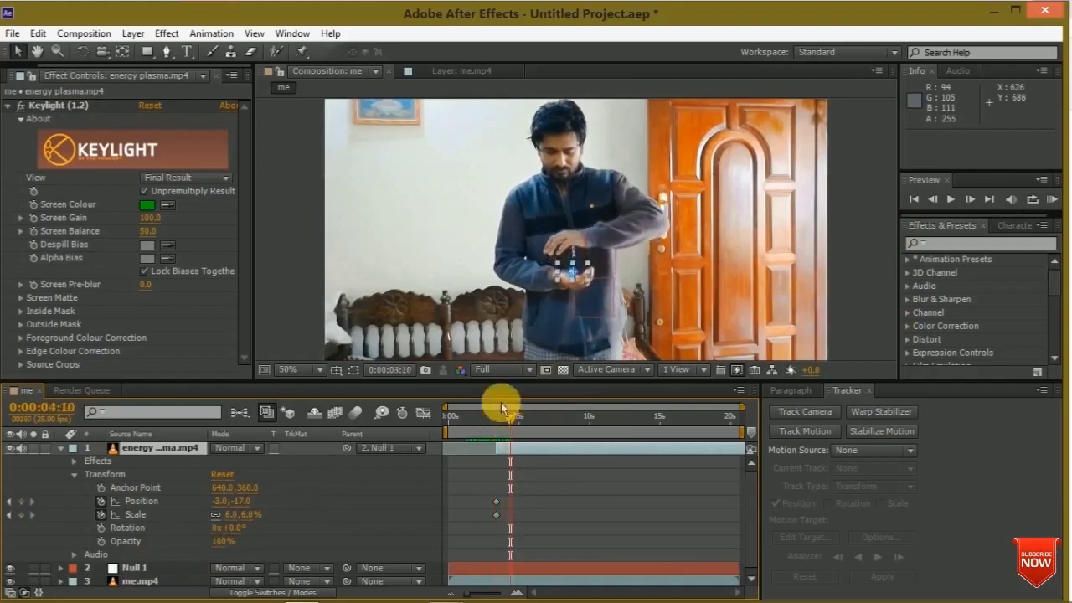
drag(251, 522, 254, 518)
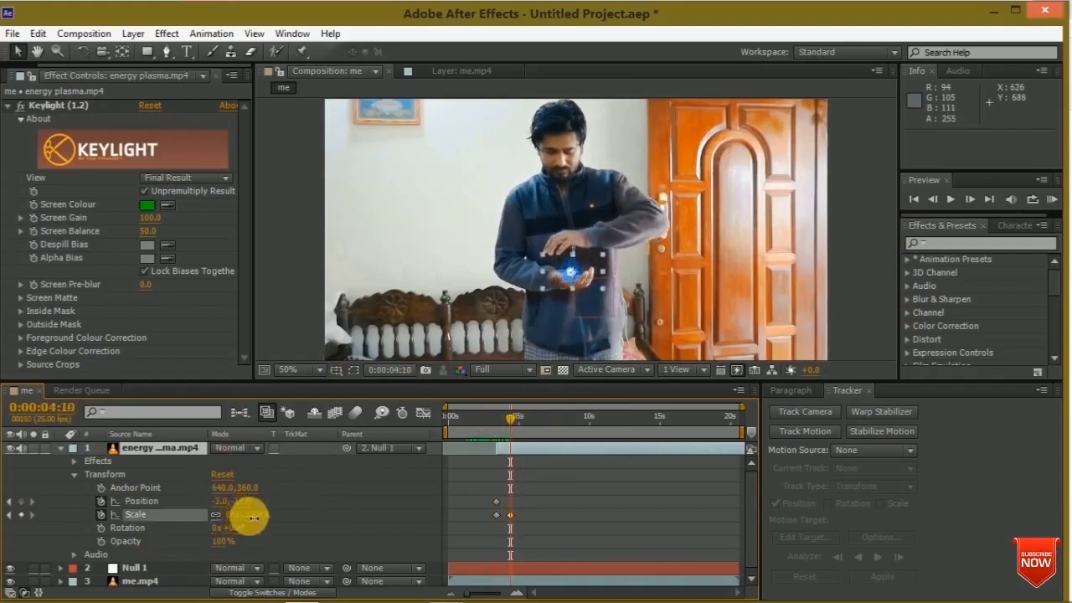
drag(590, 284, 586, 265)
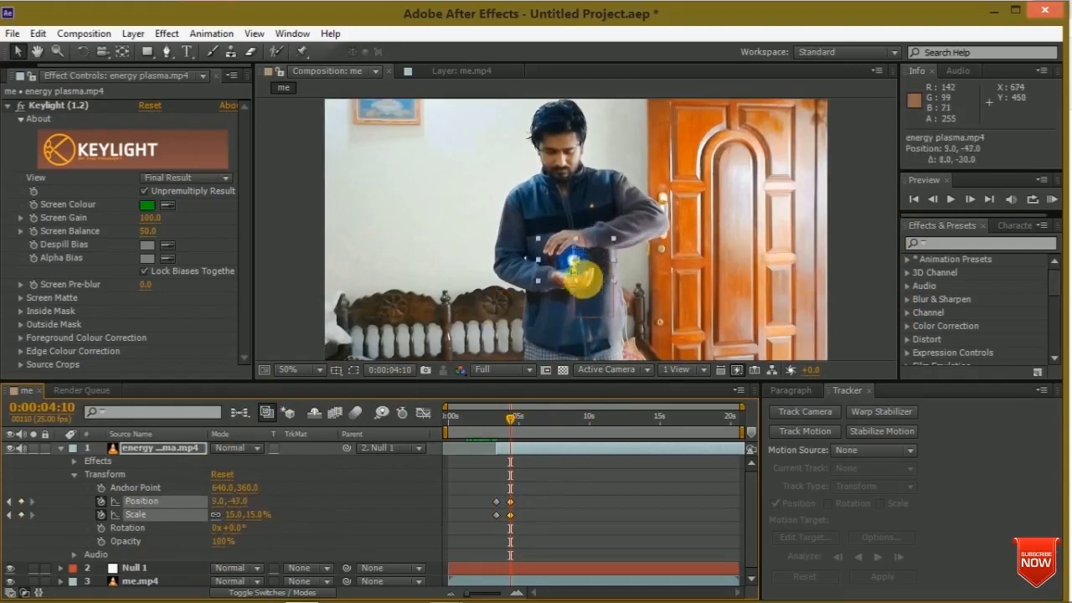
drag(509, 425, 527, 418)
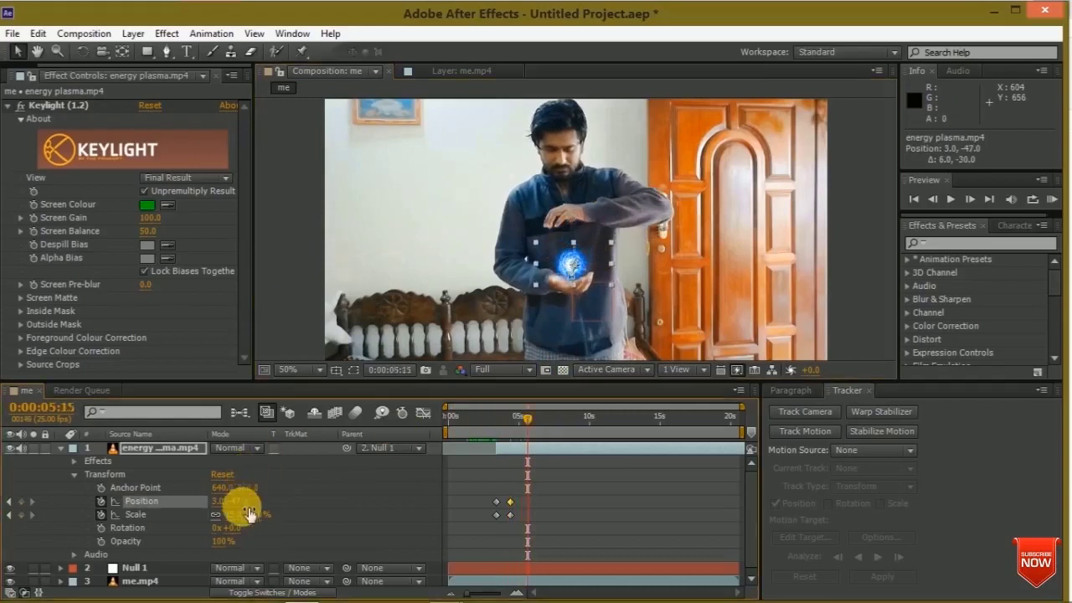
drag(256, 515, 260, 519)
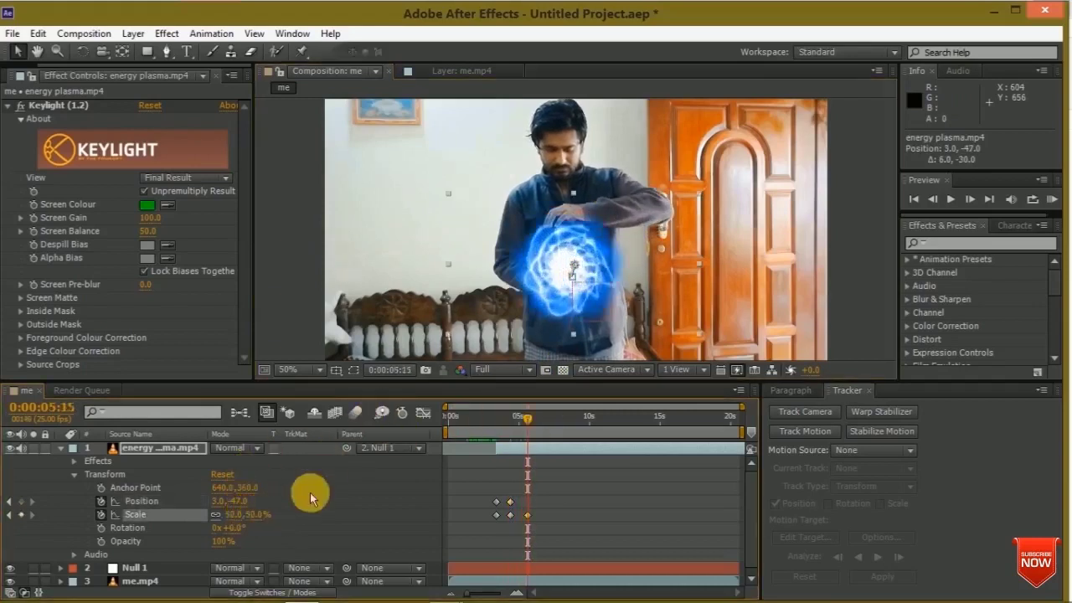
drag(245, 518, 240, 514)
drag(596, 289, 594, 266)
drag(256, 518, 258, 517)
Enlarge the ball to 31% at 0:00:06:02, then preview the animation in real time.
drag(526, 422, 533, 413)
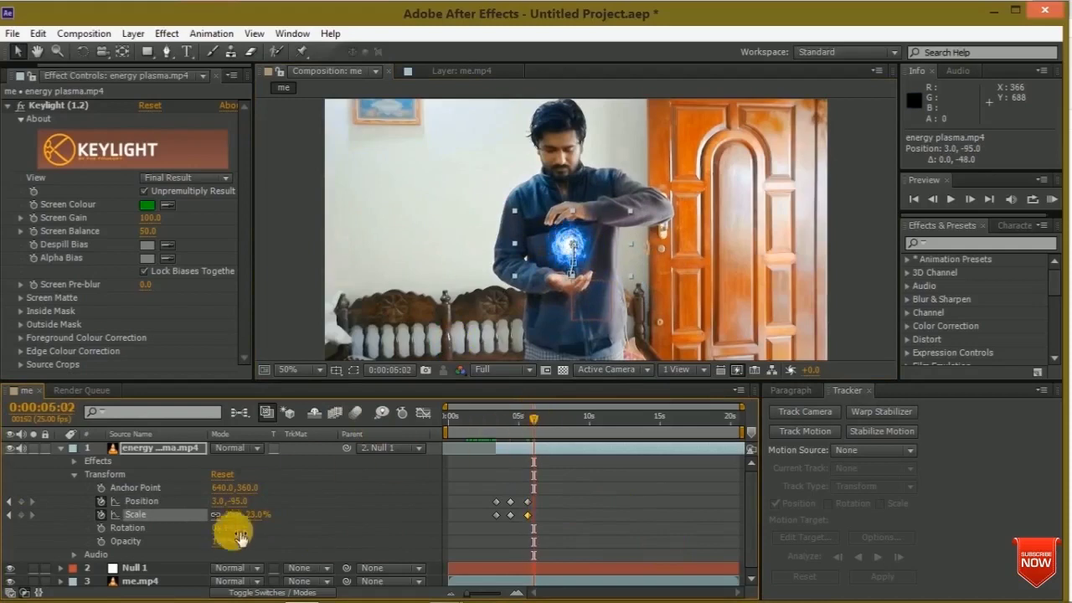
drag(256, 524, 257, 515)
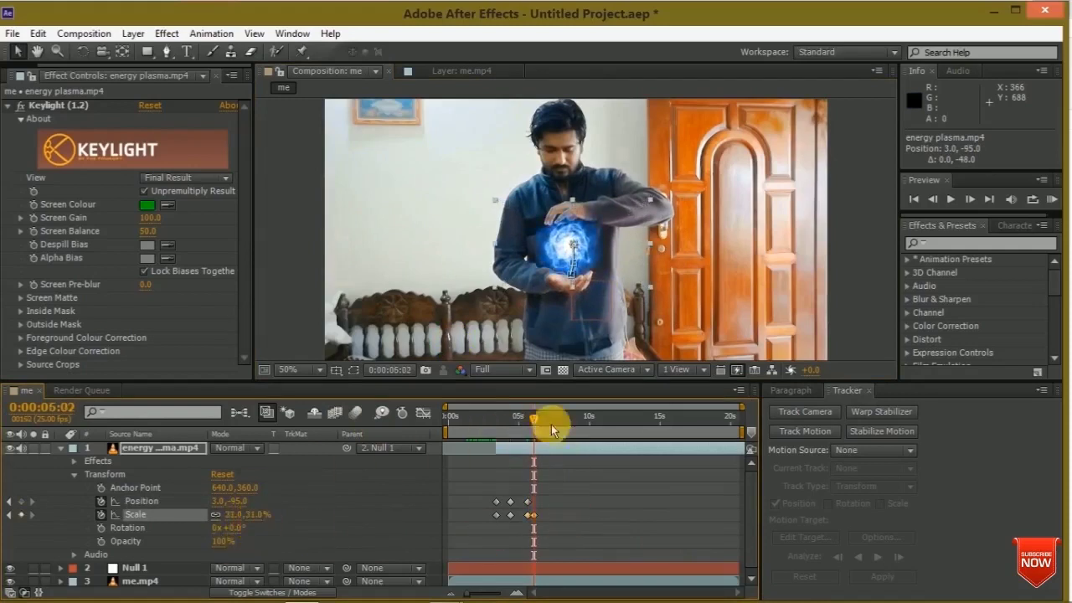
drag(540, 416, 546, 418)
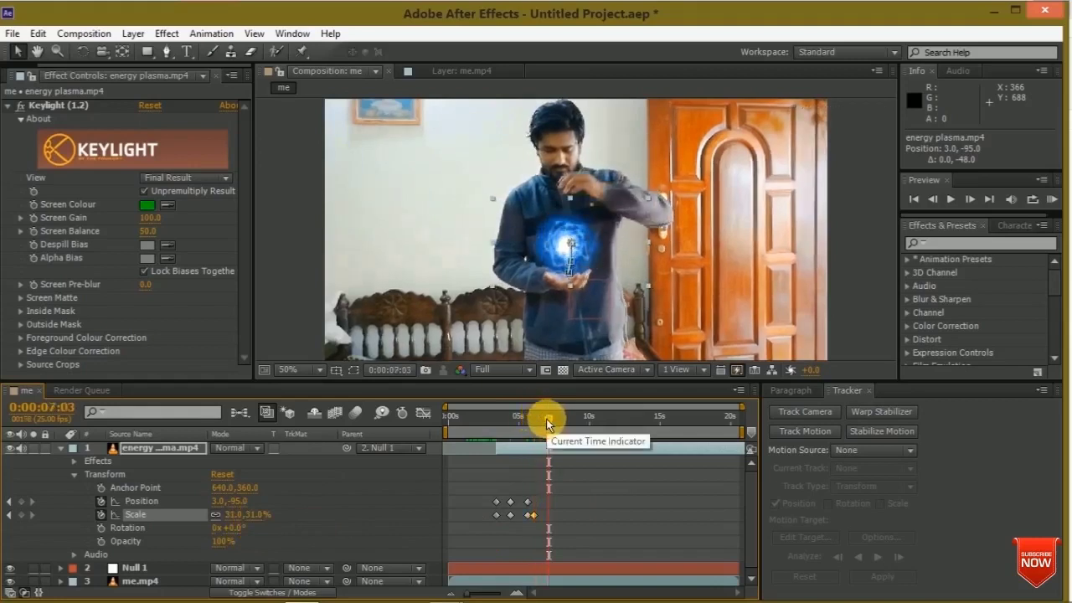
key(KP_0)
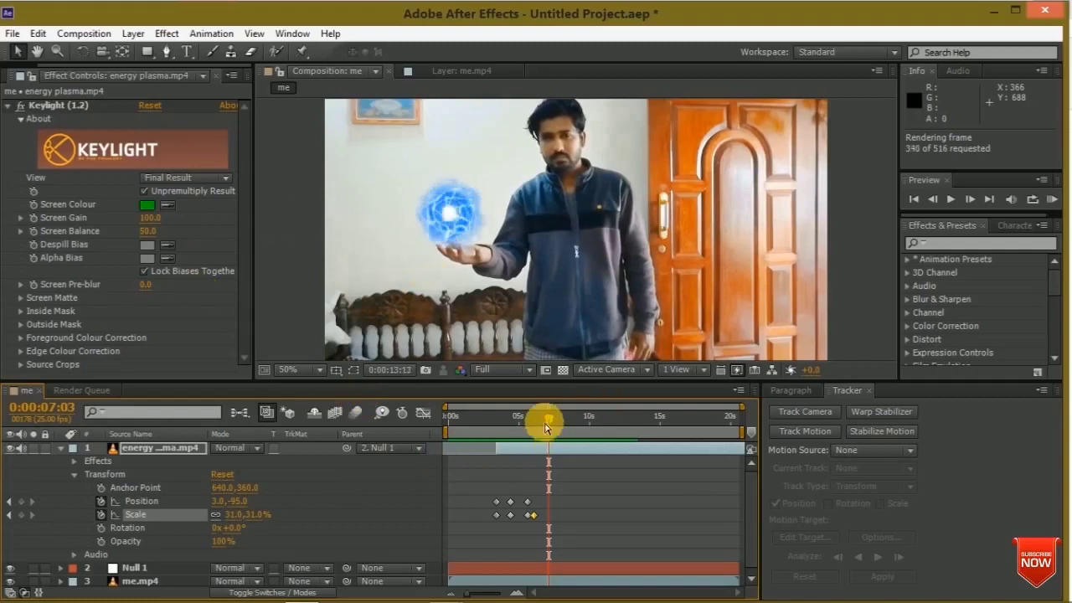
Add Position keyframes at 14:09 and 15:07 keeping the plasma ball on the moving hand.
drag(550, 427, 626, 453)
drag(488, 229, 498, 219)
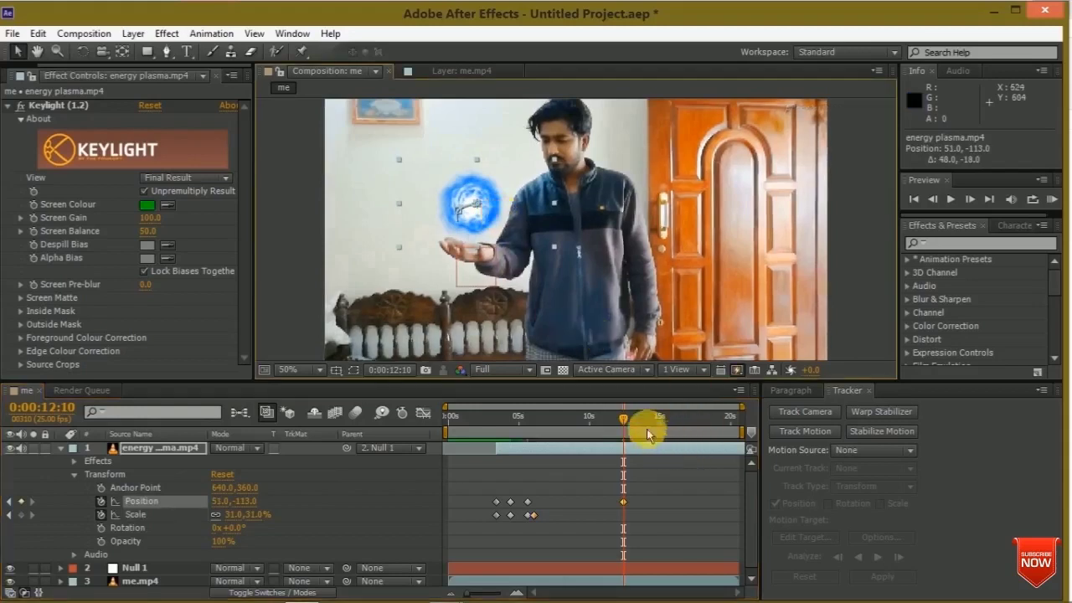
mouse_move(625, 416)
mouse_down()
mouse_move(668, 425)
mouse_move(638, 422)
mouse_move(654, 425)
mouse_up()
drag(564, 224, 552, 220)
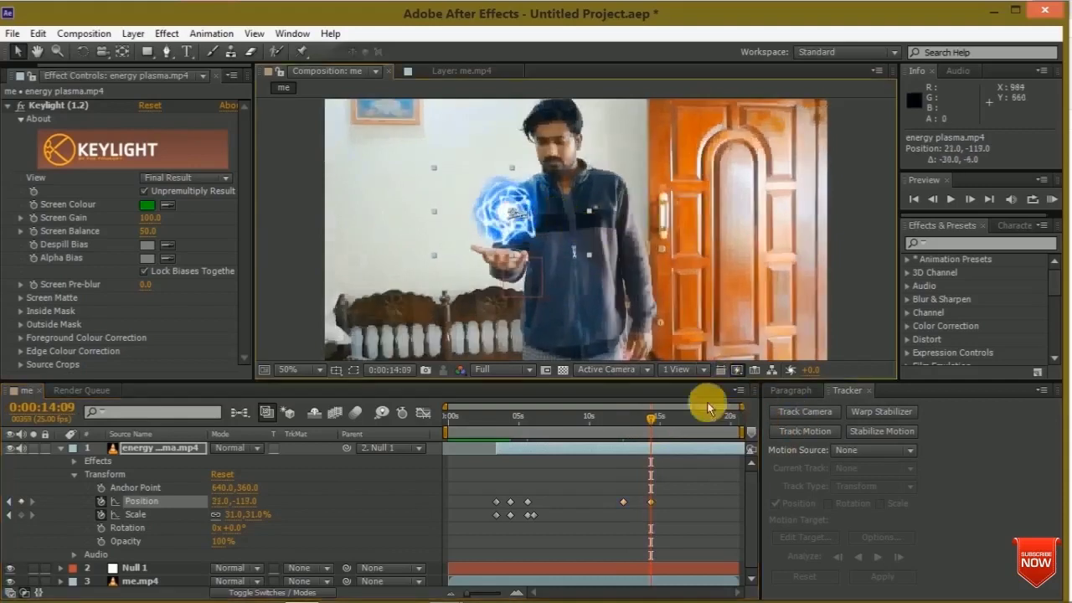
click(664, 418)
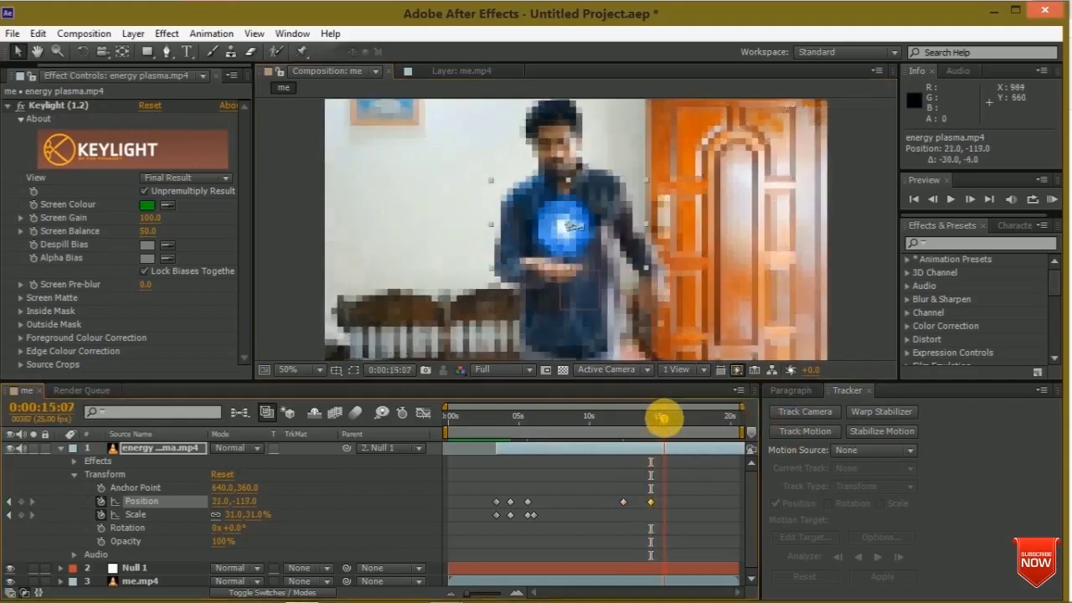
drag(584, 240, 580, 248)
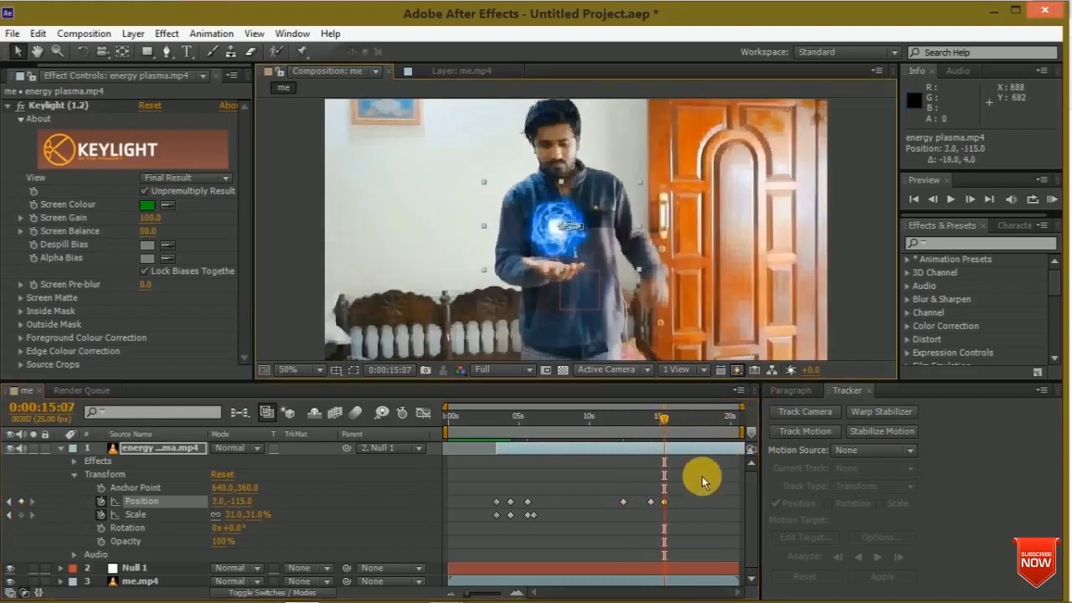
Scrub from 0:00:16:23 to around 0:00:19:09 to check the ball's tracking.
drag(662, 439, 700, 431)
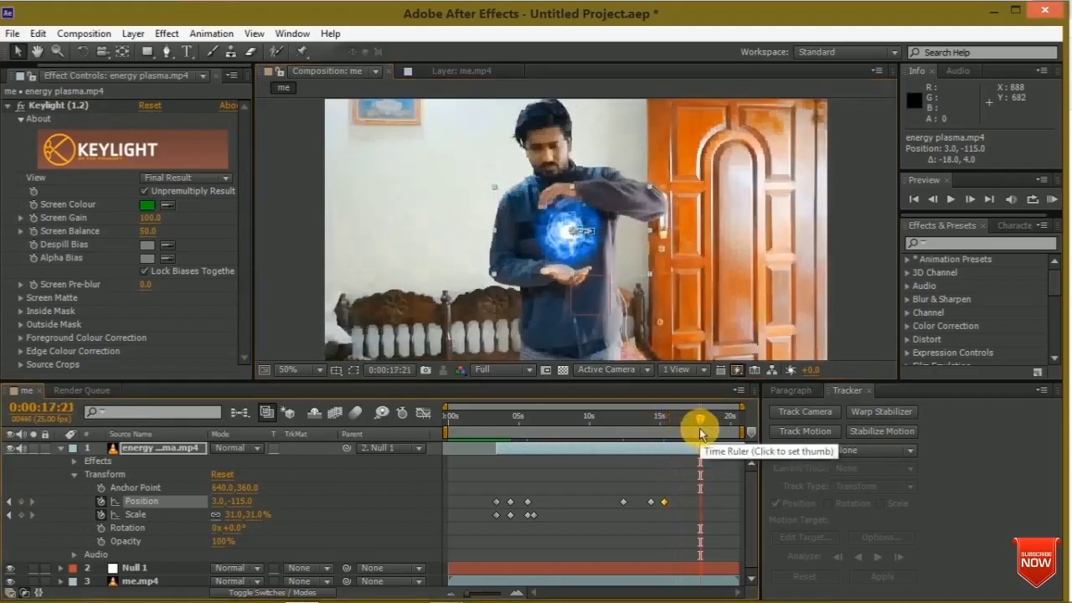
click(700, 432)
click(708, 428)
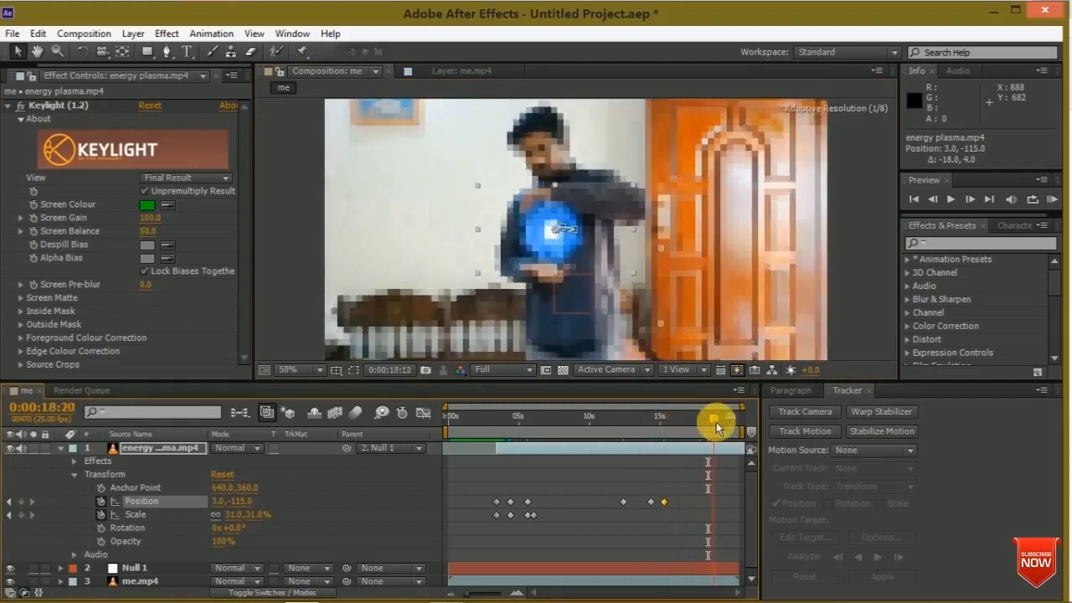
drag(710, 426, 725, 428)
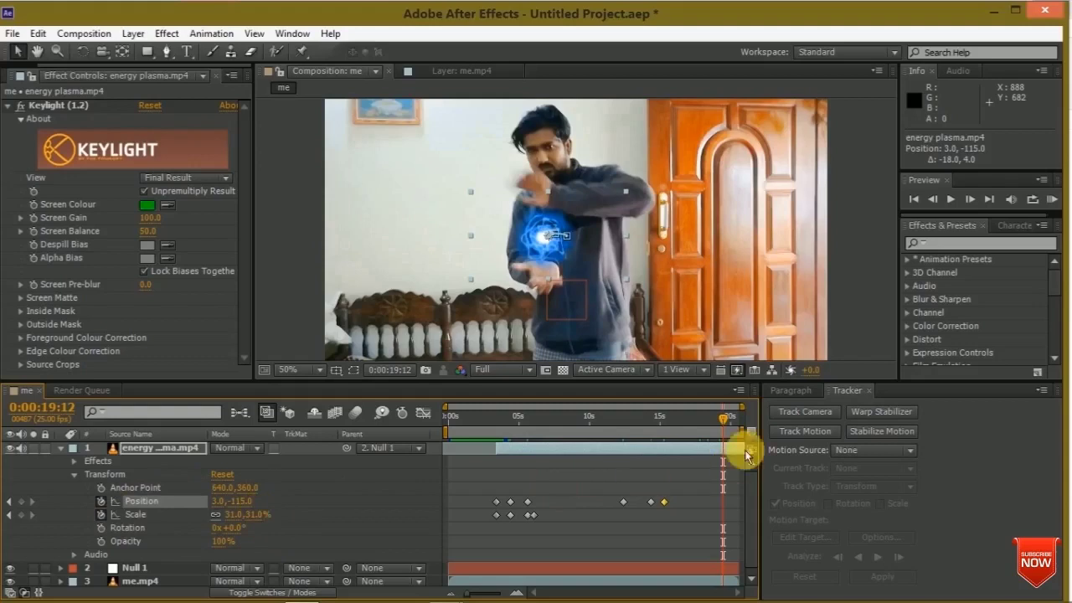
drag(726, 422, 734, 424)
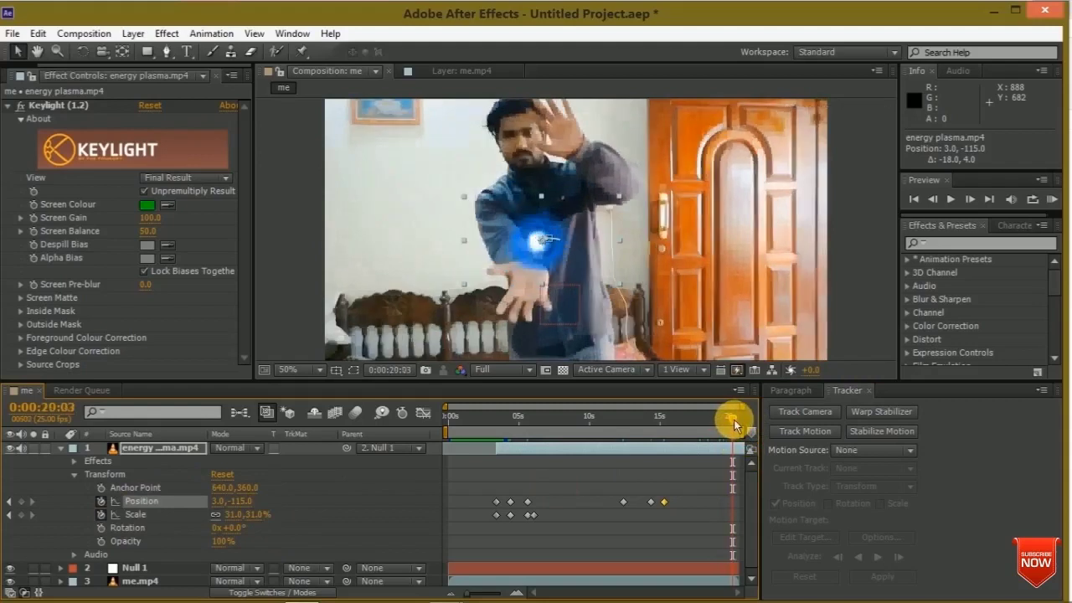
drag(733, 420, 721, 424)
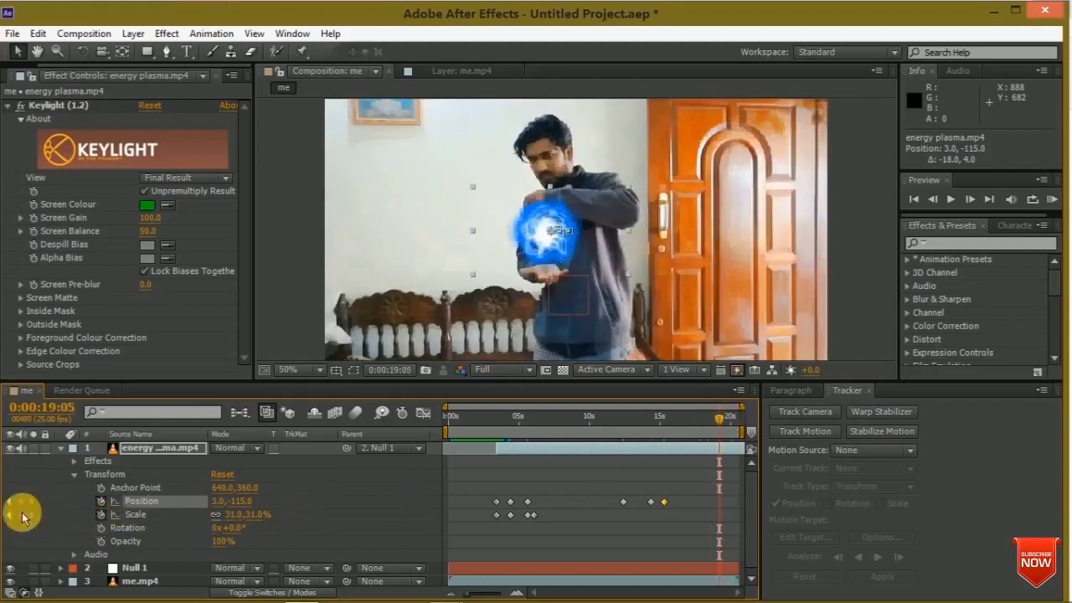
click(21, 515)
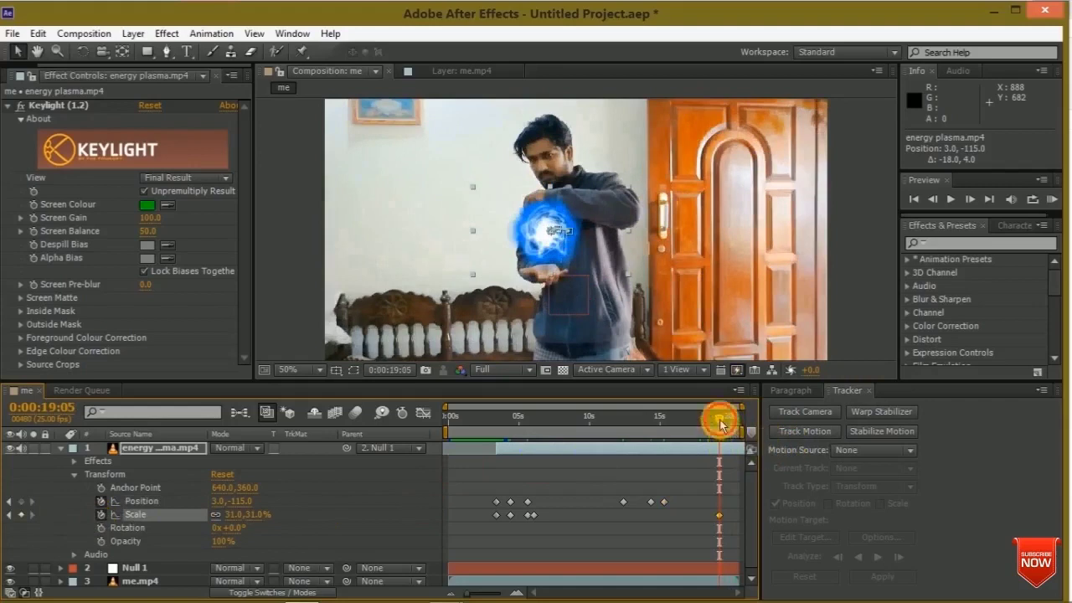
drag(721, 424, 728, 422)
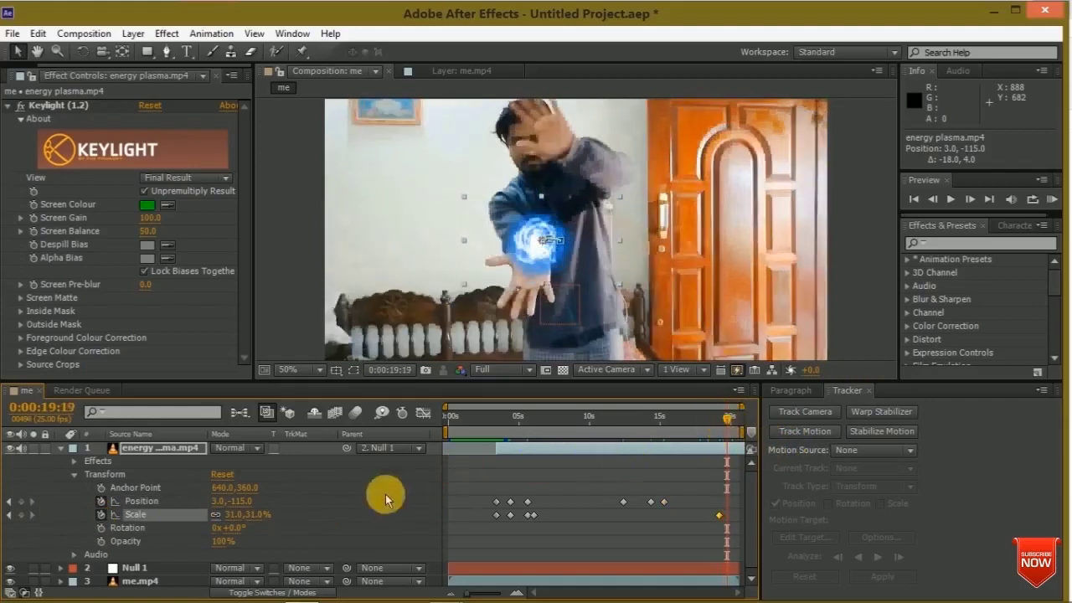
drag(260, 519, 587, 517)
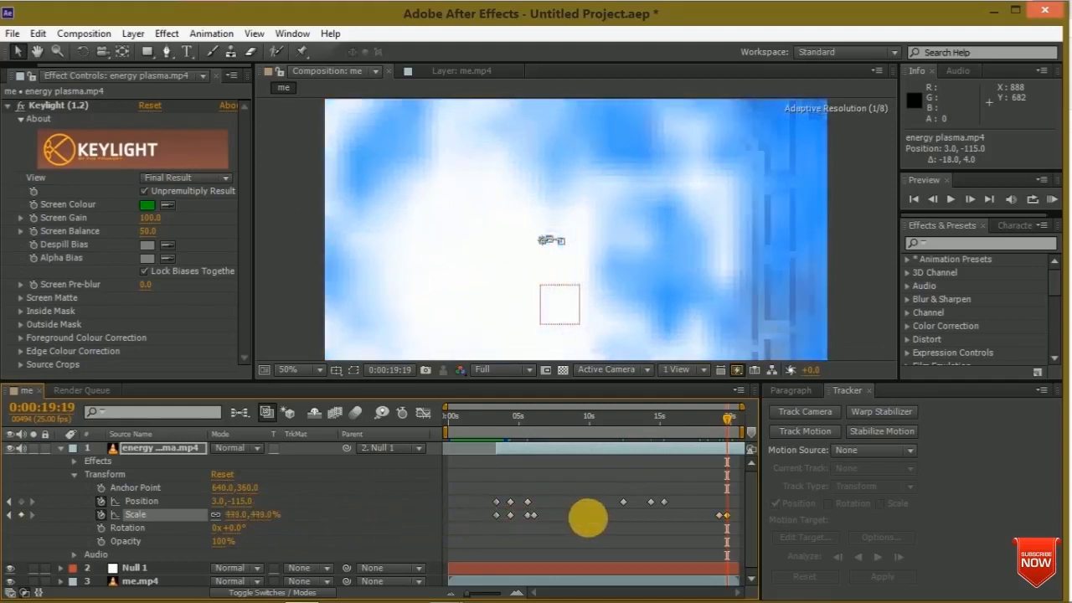
drag(658, 286, 702, 268)
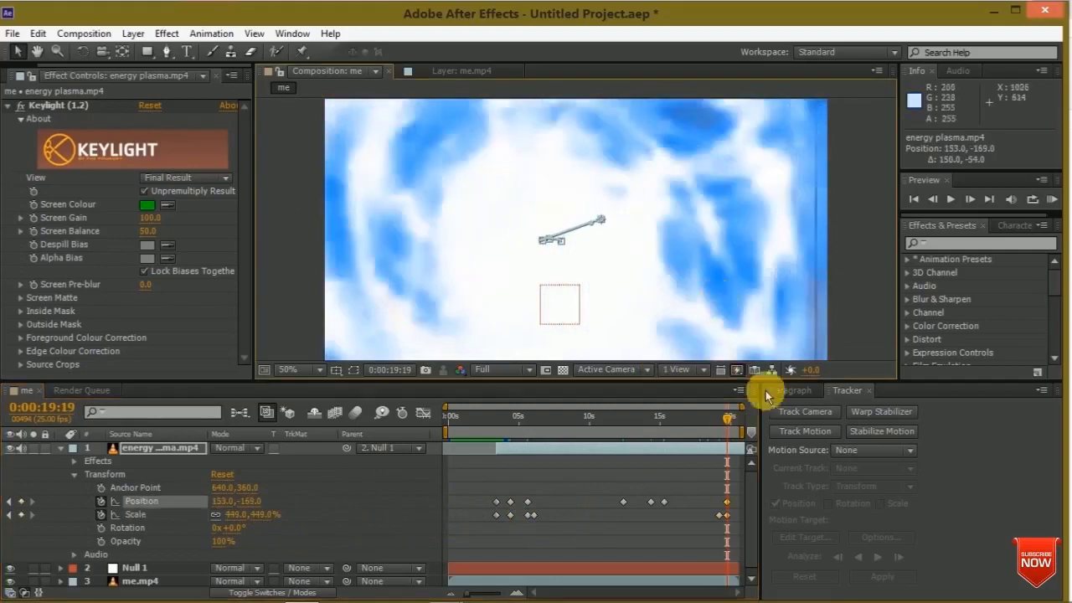
click(717, 443)
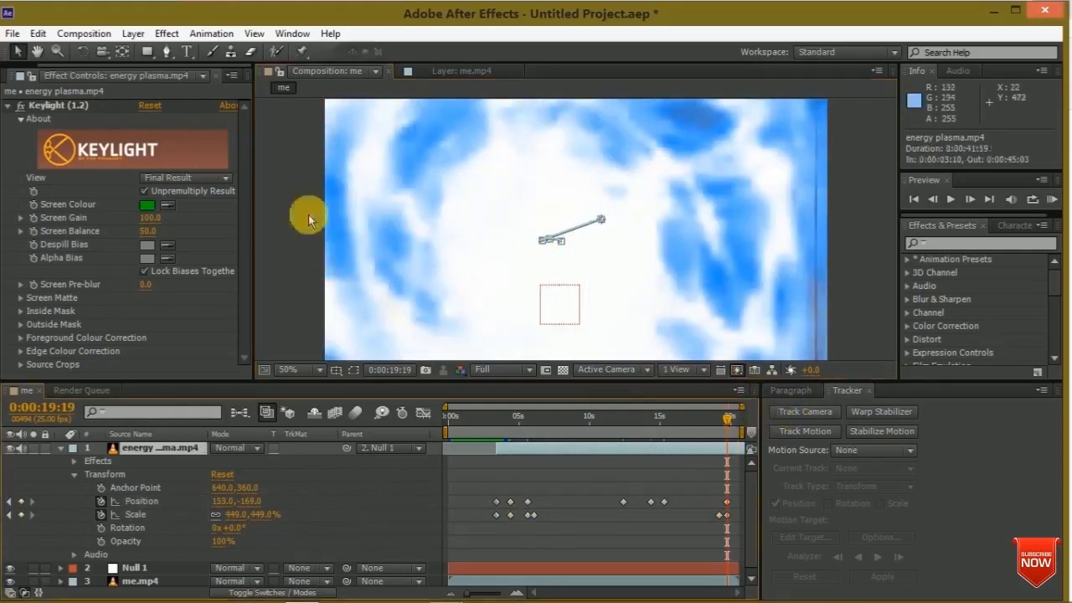
Close the Effect Controls panel to reveal the footage list and RAM-preview the composite.
click(233, 75)
click(281, 115)
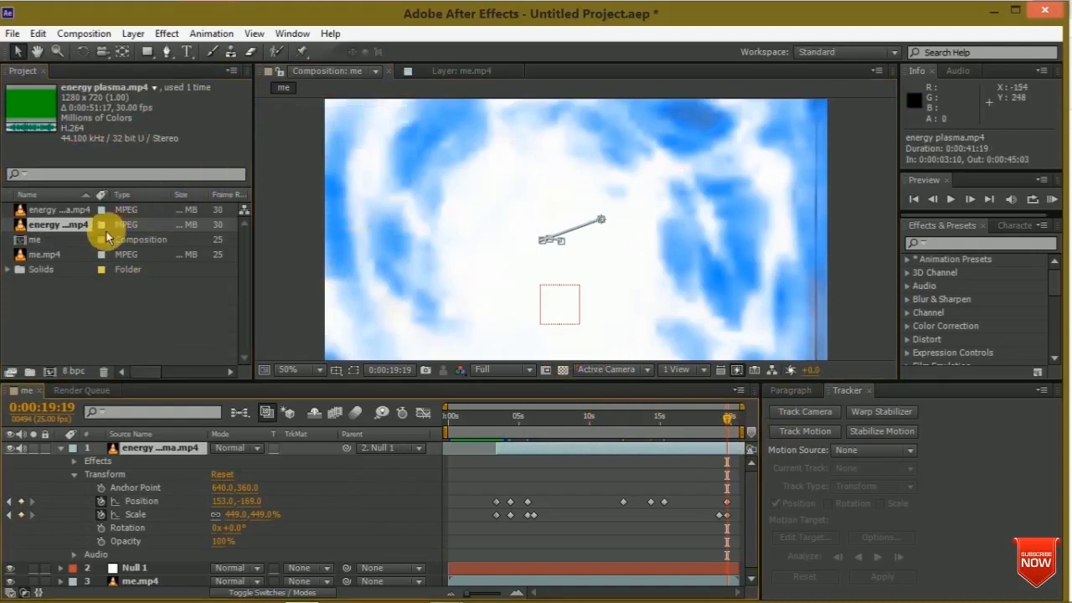
key(KP_0)
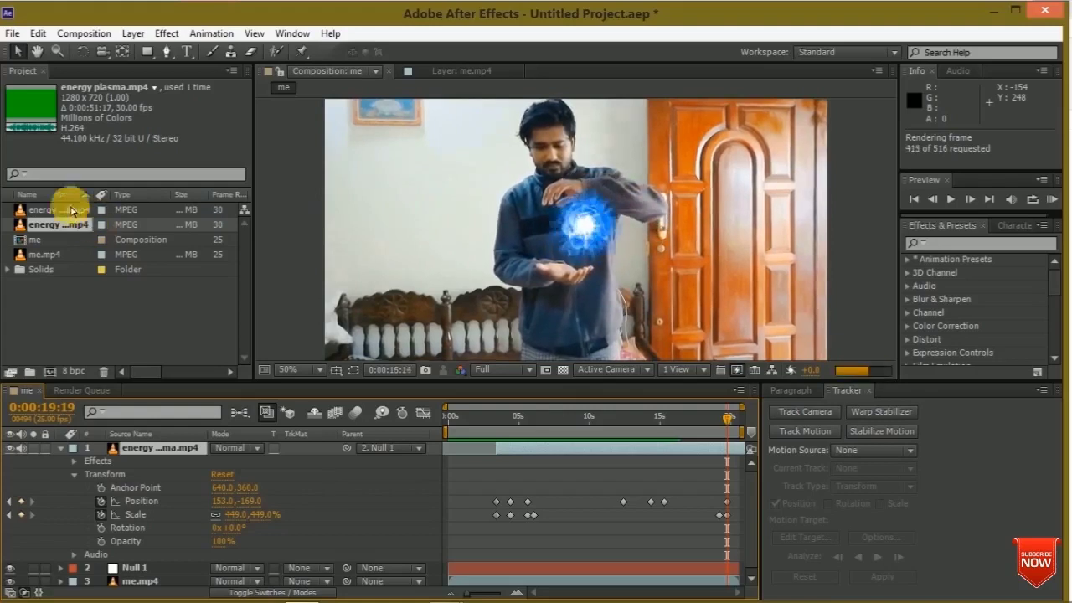
Stop the preview and set the plasma ball between the hands around 14 s and 0:00:16:10.
click(726, 419)
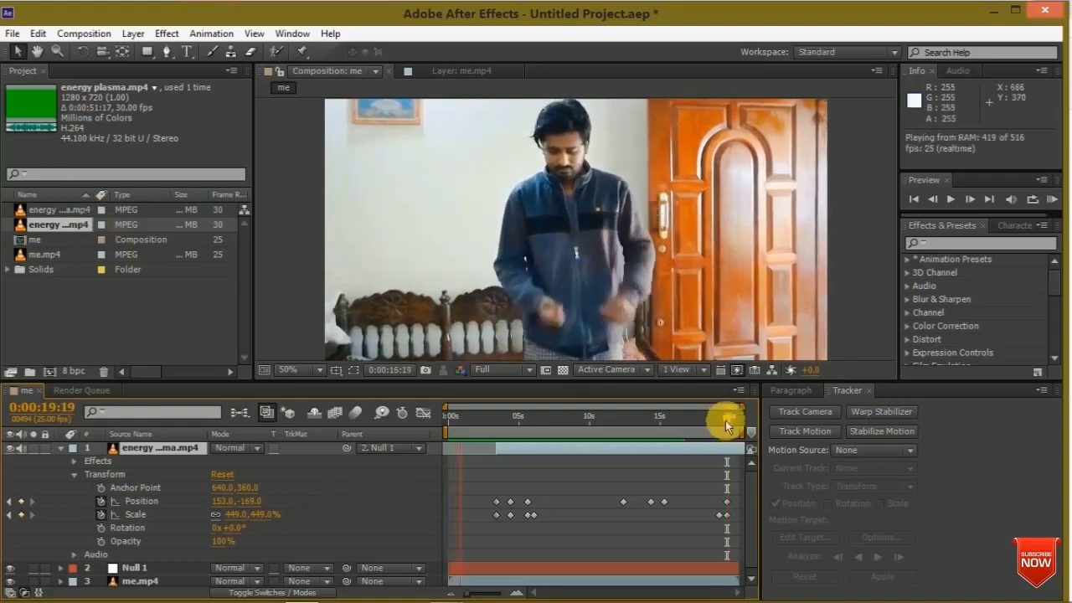
mouse_move(725, 422)
mouse_down()
mouse_move(653, 434)
mouse_move(675, 441)
mouse_up()
drag(568, 256, 556, 246)
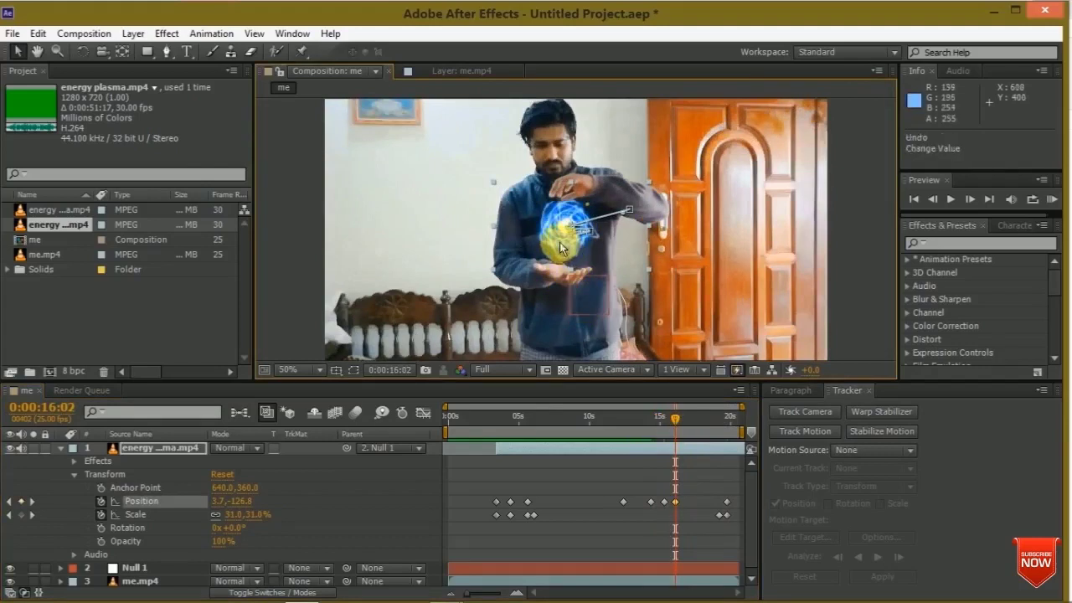
drag(549, 239, 552, 237)
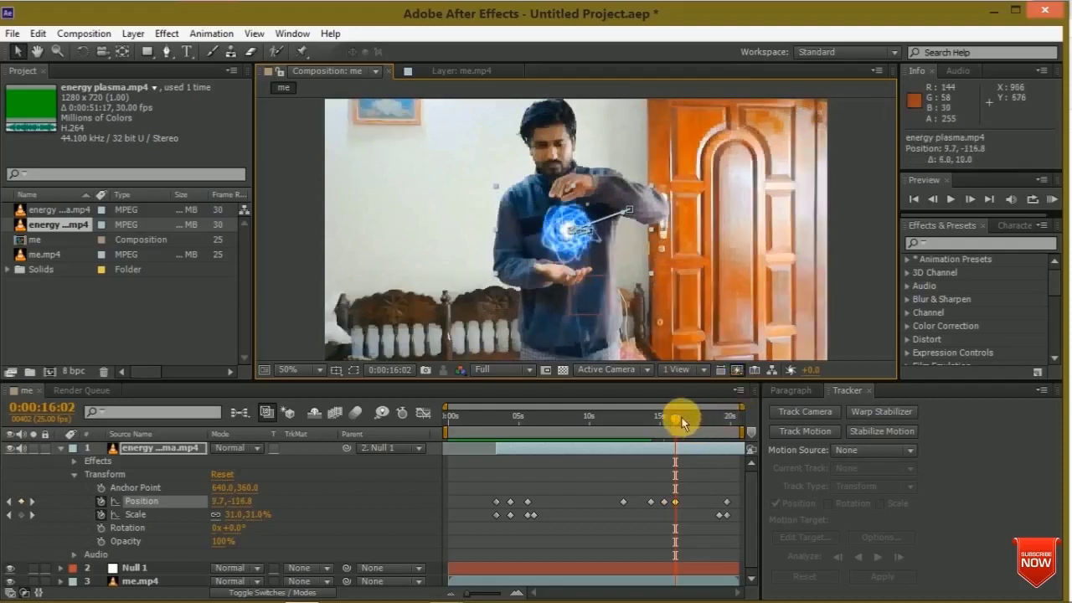
drag(683, 423, 680, 419)
drag(545, 244, 544, 244)
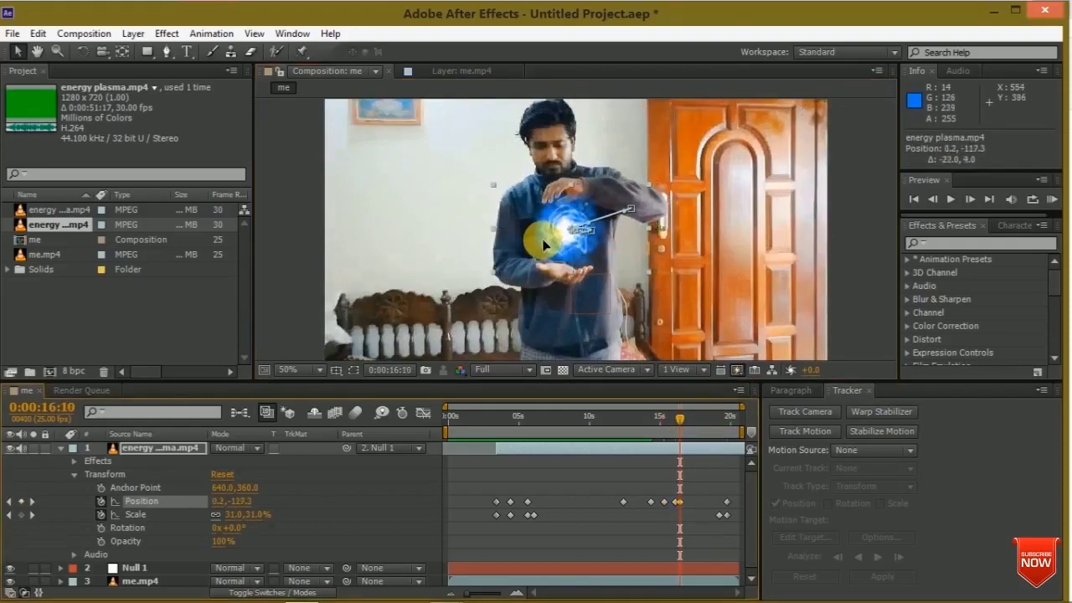
Keyframe the ball onto the hands at 16:24, 17:17, 17:23 and 18:05.
drag(685, 417, 688, 417)
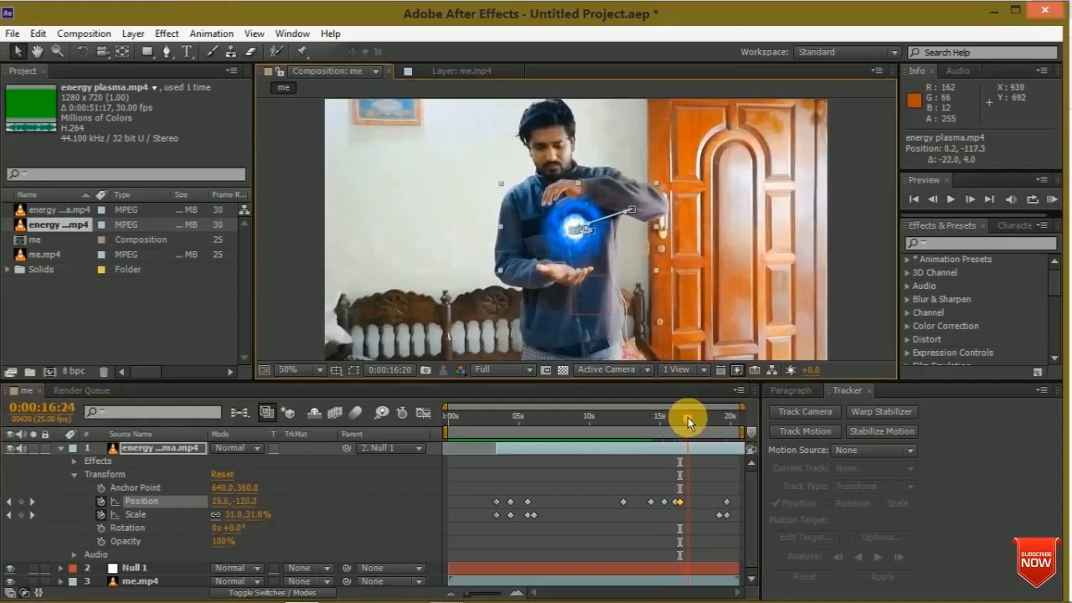
drag(585, 305, 554, 252)
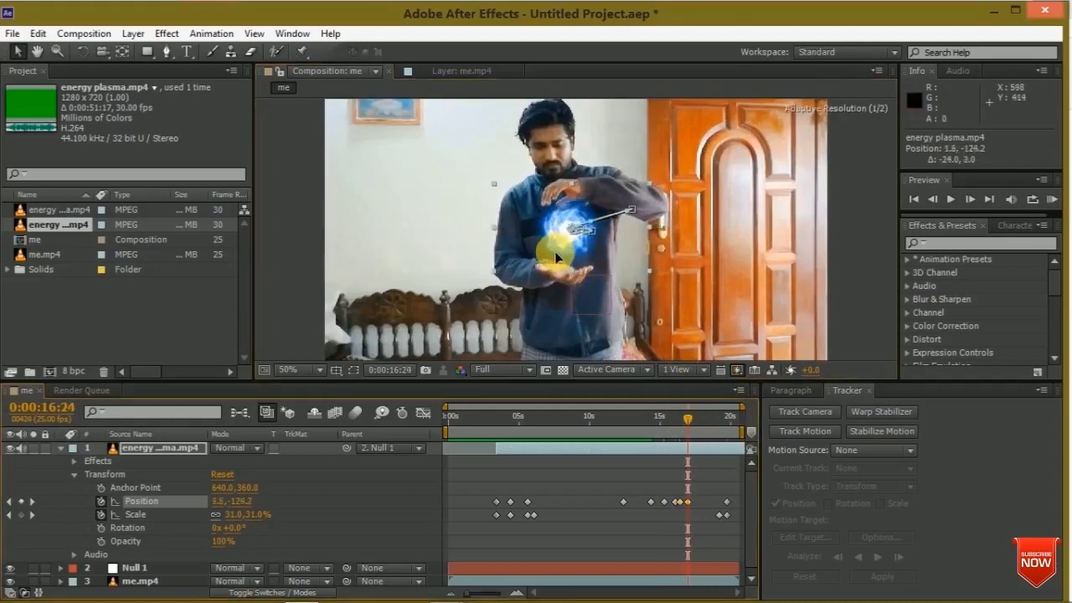
drag(693, 422, 698, 418)
drag(574, 252, 557, 258)
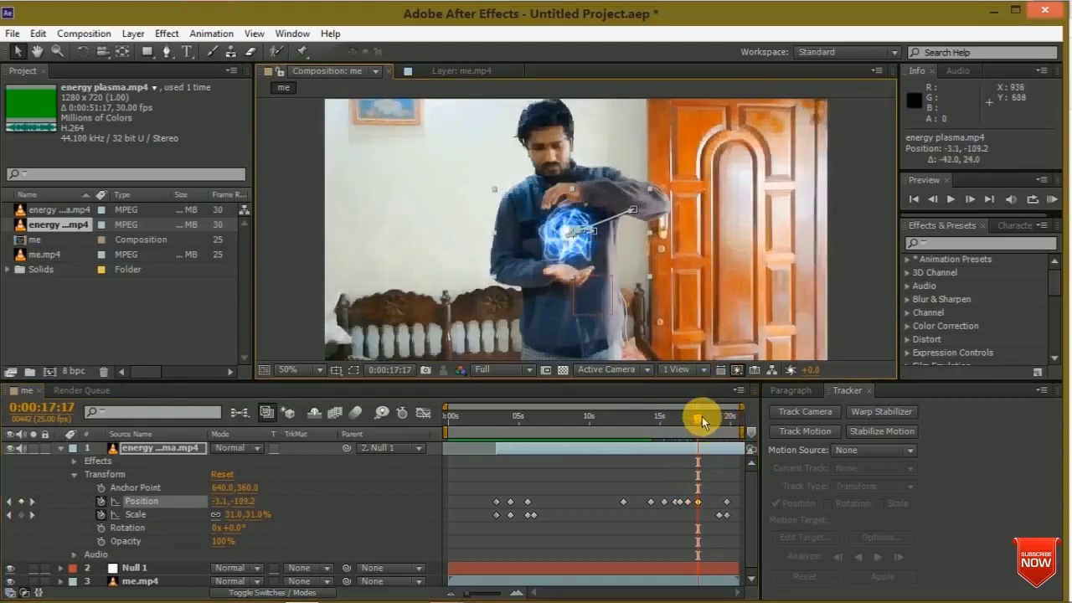
drag(702, 417, 706, 418)
mouse_move(555, 251)
mouse_down()
mouse_move(584, 260)
mouse_move(581, 250)
mouse_up()
drag(705, 426, 709, 424)
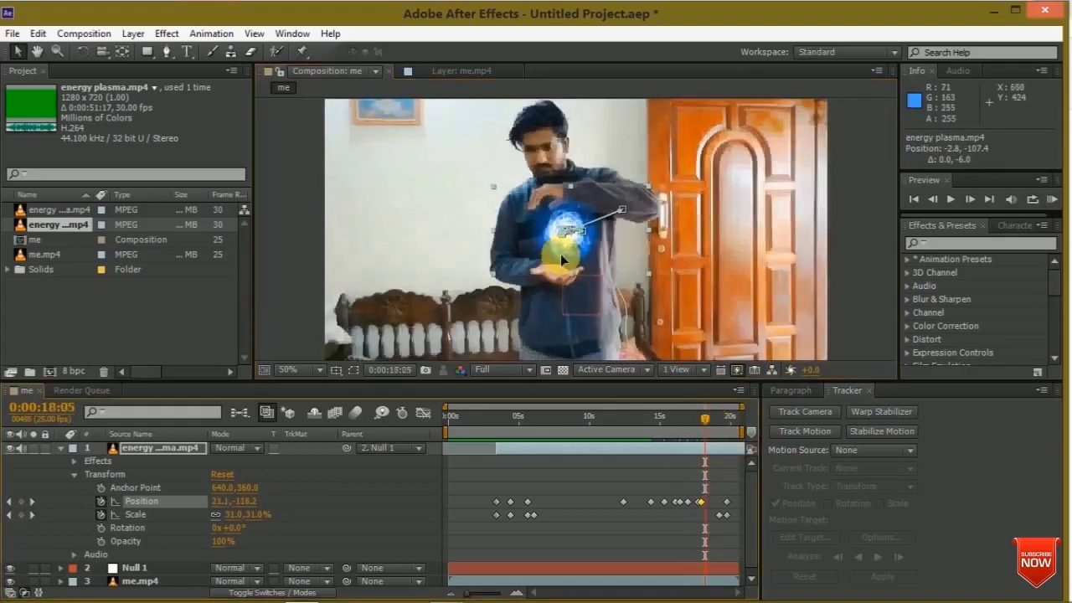
drag(561, 255, 553, 257)
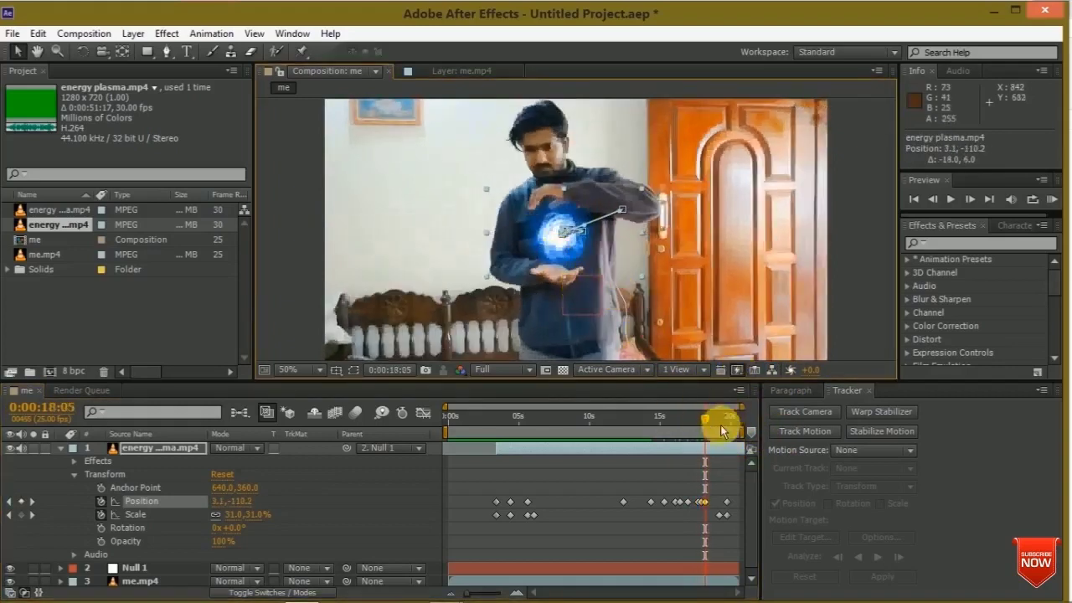
Keyframe the ball onto the hands at 18:12, 18:21, 19:02 and the enlarged ball at 19:06.
drag(709, 425, 712, 423)
mouse_move(557, 233)
mouse_down()
mouse_move(557, 258)
mouse_move(548, 252)
mouse_up()
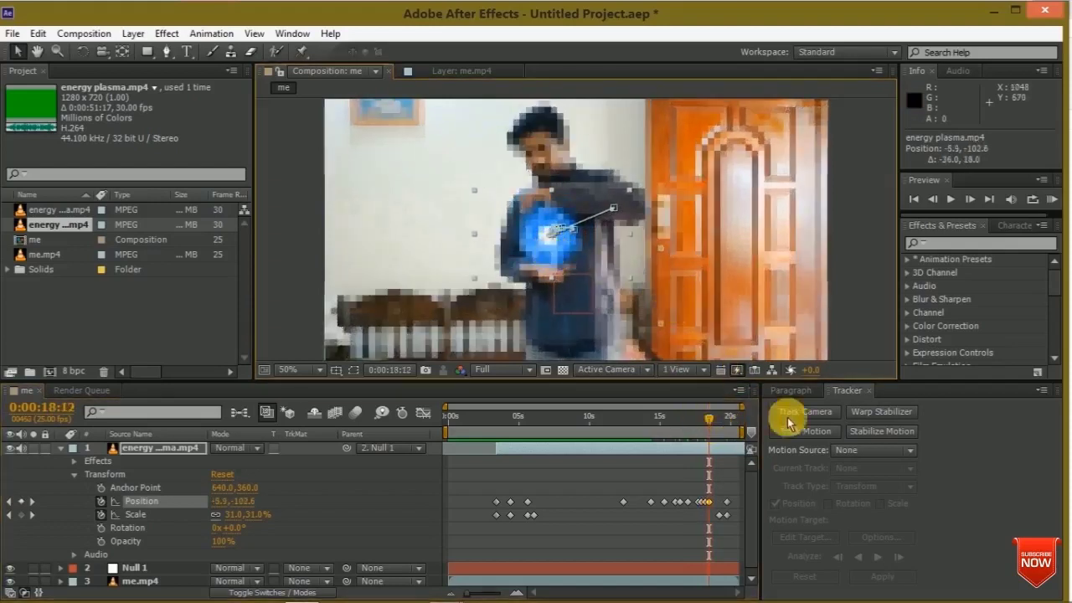
drag(711, 427, 714, 424)
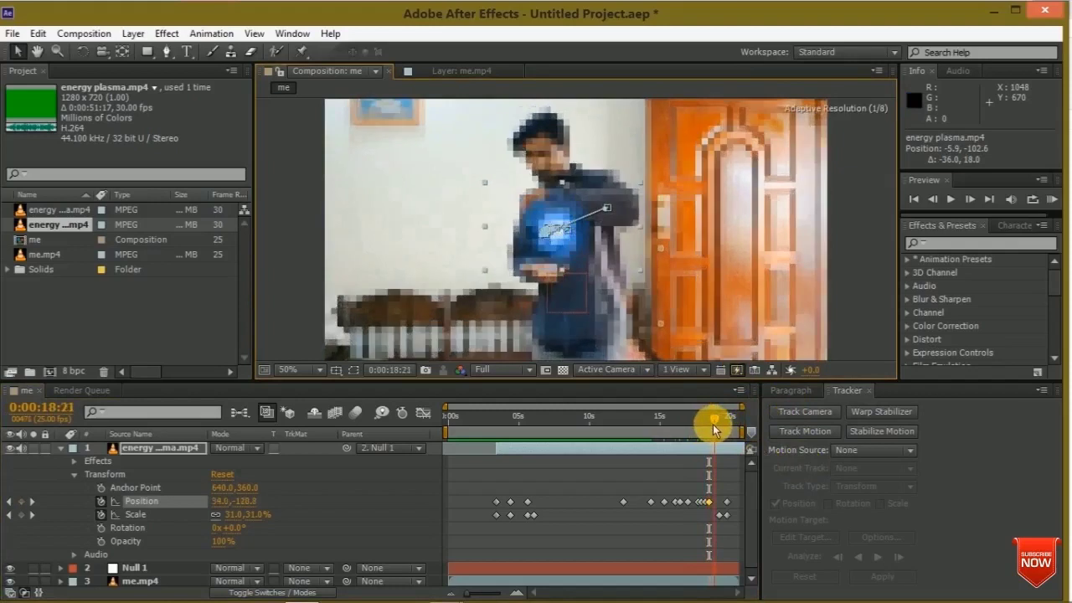
drag(555, 252, 548, 256)
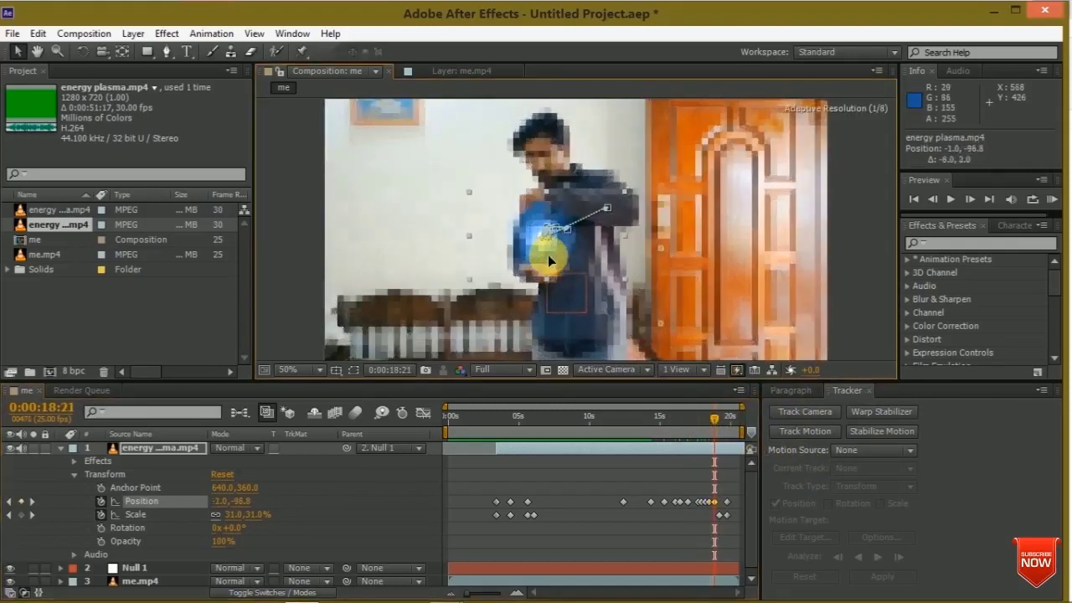
drag(714, 420, 718, 419)
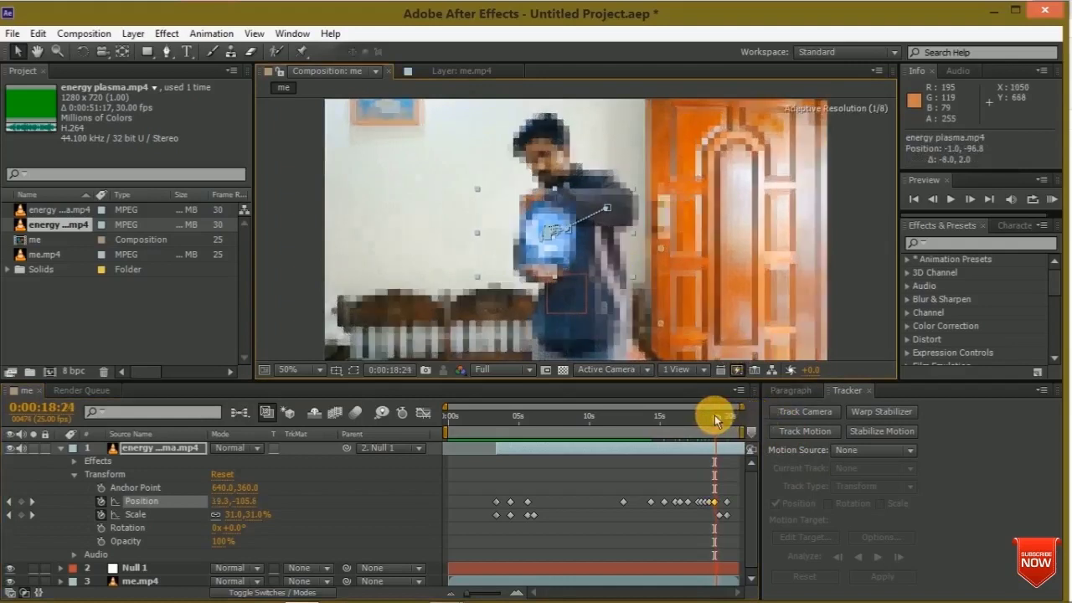
mouse_move(556, 228)
mouse_down()
mouse_move(556, 248)
mouse_move(541, 257)
mouse_up()
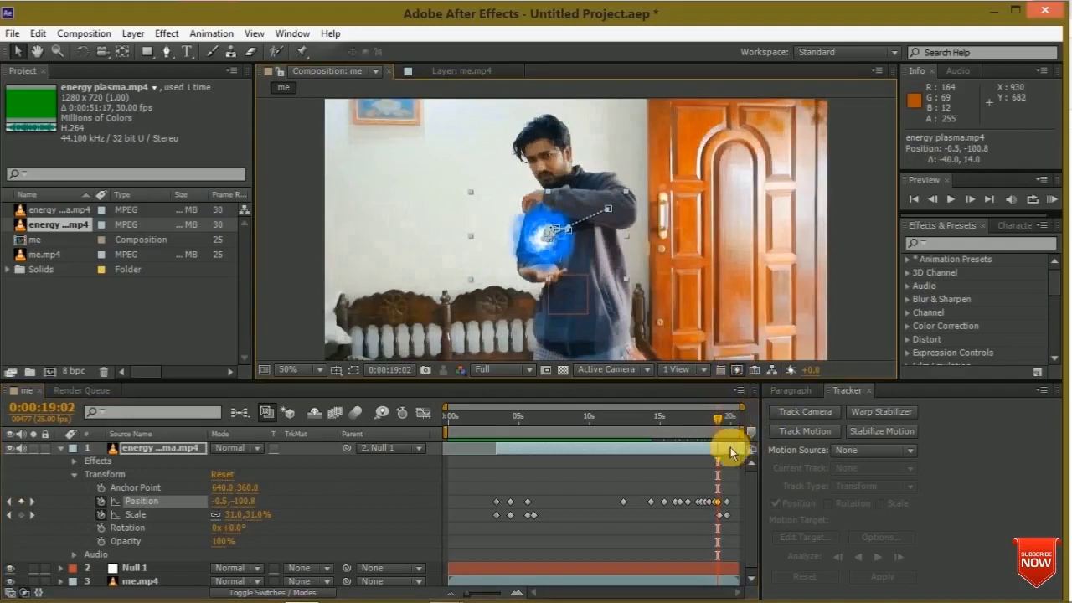
drag(719, 423, 721, 419)
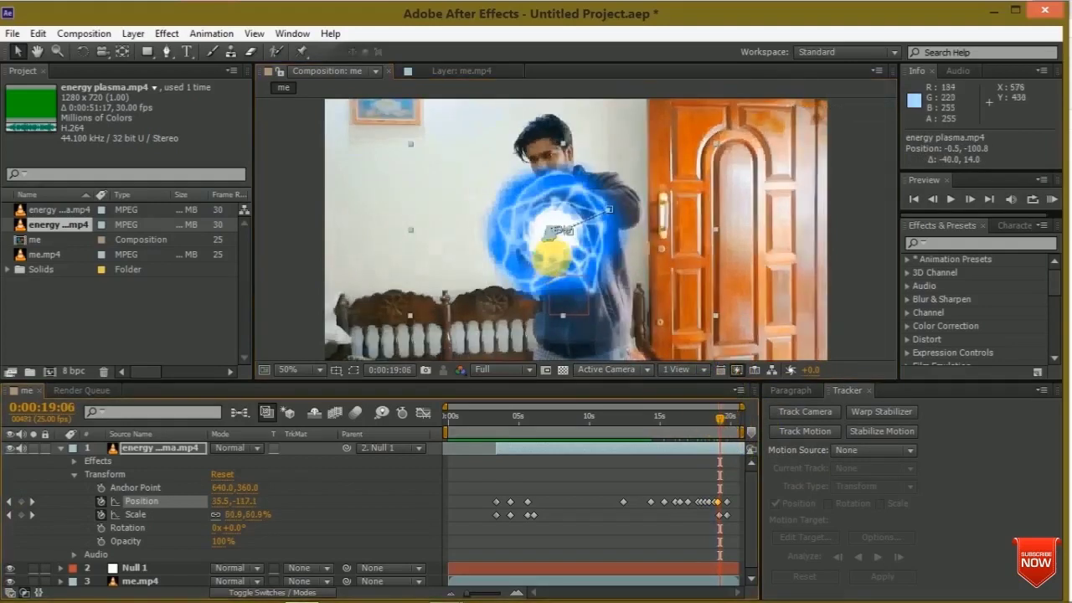
drag(554, 251, 546, 251)
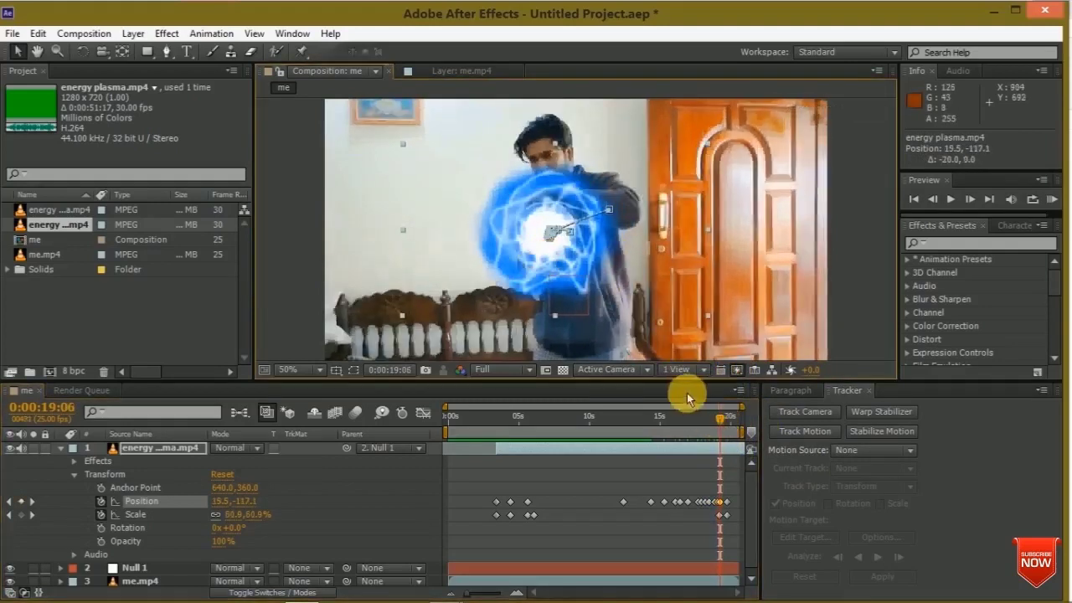
key(space)
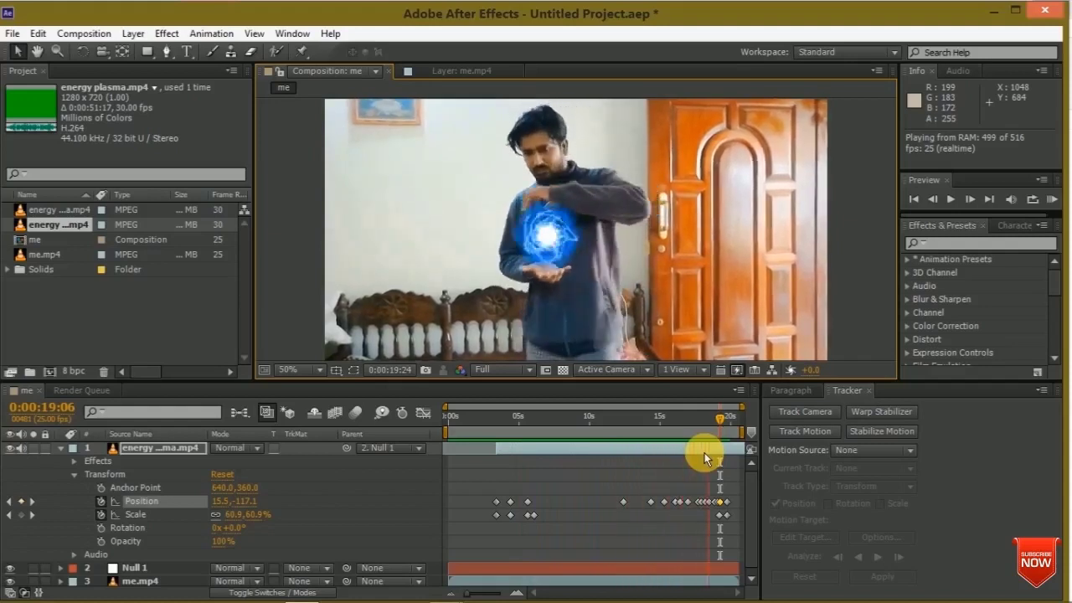
click(719, 419)
Select the Scale keyframe at 0:00:19:09 and realign the plasma ball with the hands there.
drag(719, 418, 714, 417)
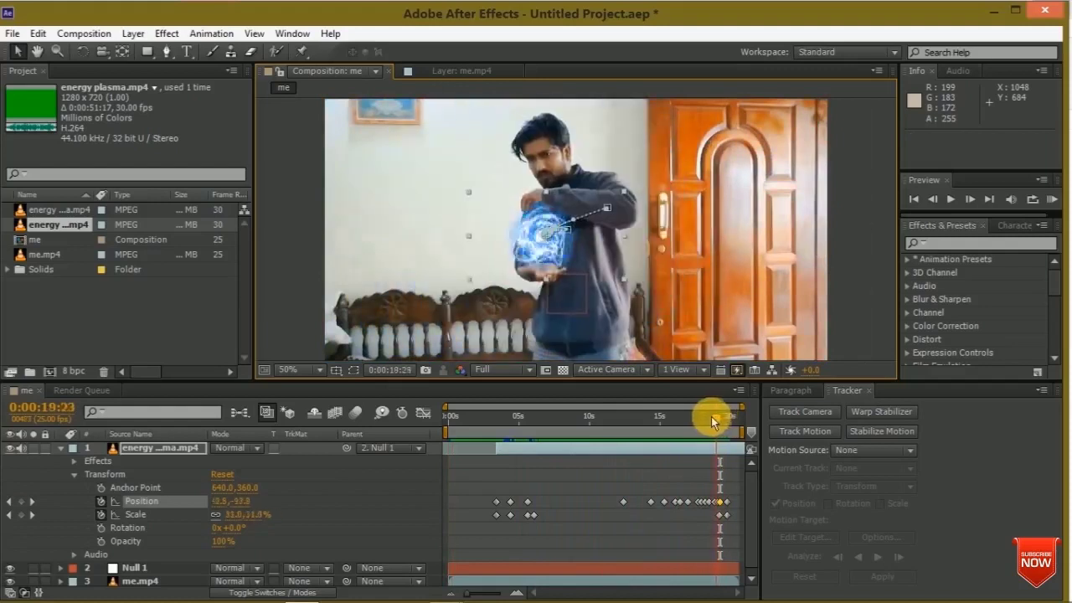
click(718, 517)
click(724, 514)
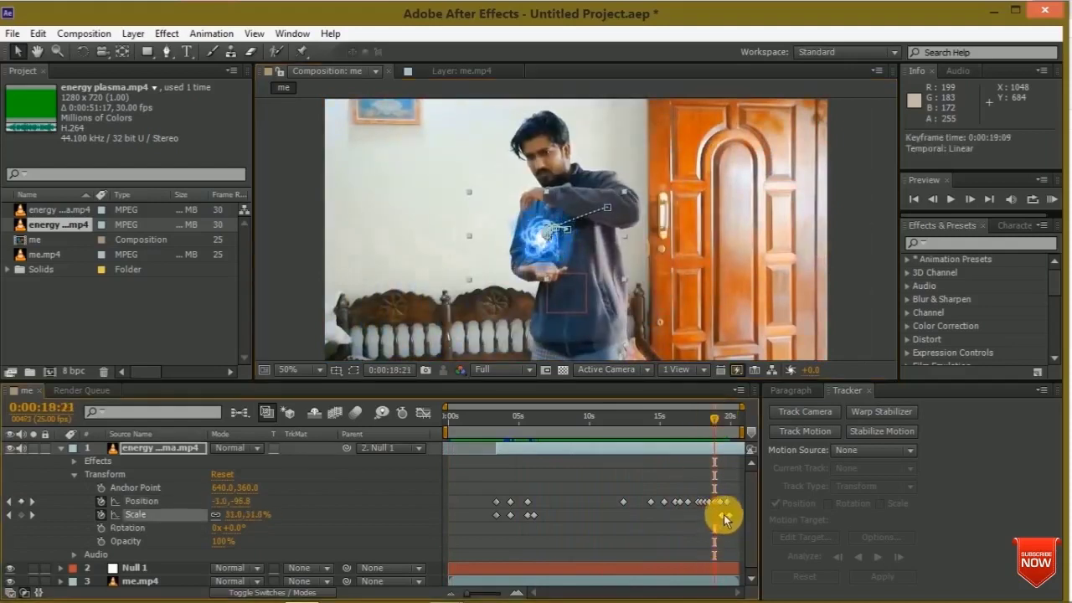
drag(723, 429, 717, 419)
drag(548, 232, 566, 249)
Step forward frame by frame, nudging the ball back onto the hands at each new frame.
click(969, 199)
click(969, 199)
click(970, 198)
click(969, 199)
mouse_move(556, 246)
mouse_down()
mouse_move(553, 236)
mouse_move(558, 256)
mouse_move(546, 259)
mouse_move(570, 246)
mouse_up()
click(969, 198)
click(969, 198)
click(969, 199)
click(969, 199)
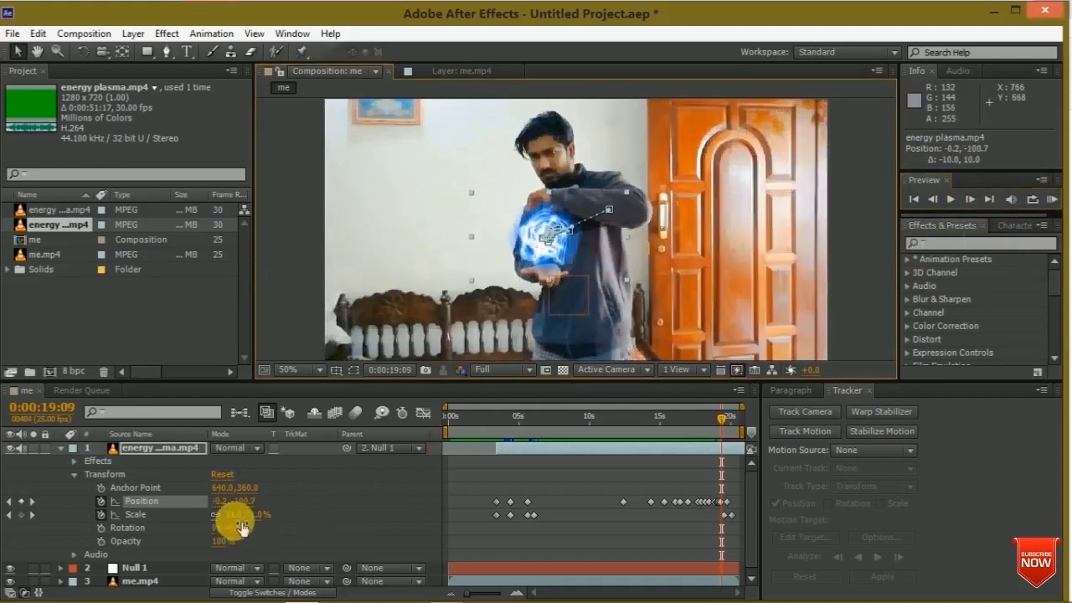
drag(489, 254, 486, 259)
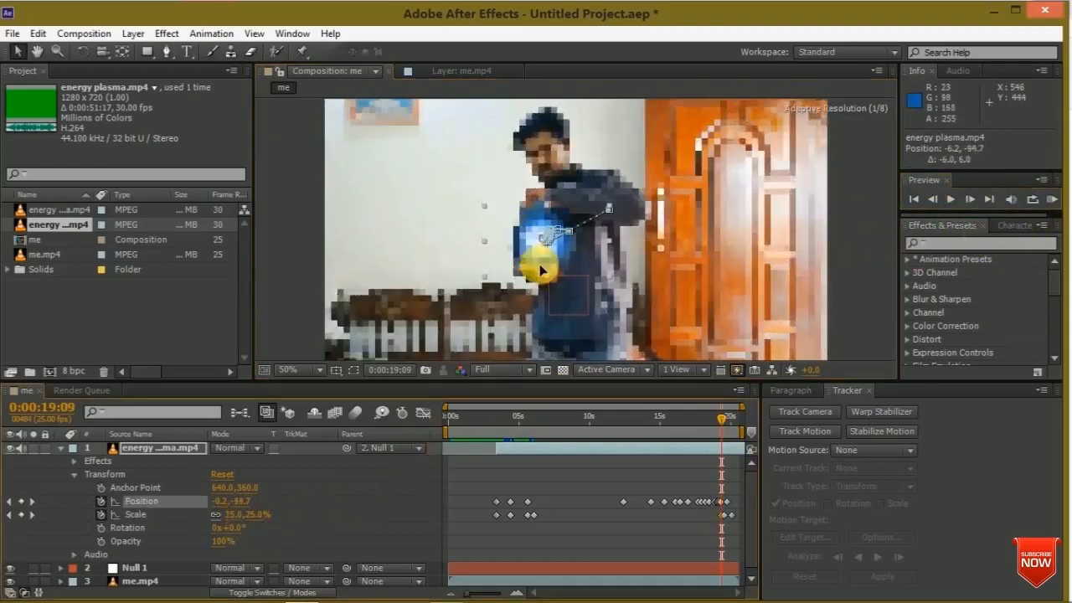
click(969, 200)
drag(552, 239, 542, 260)
Position the ball on the hands at 0:00:19:13, then step ahead until it fills the frame.
click(969, 199)
click(969, 199)
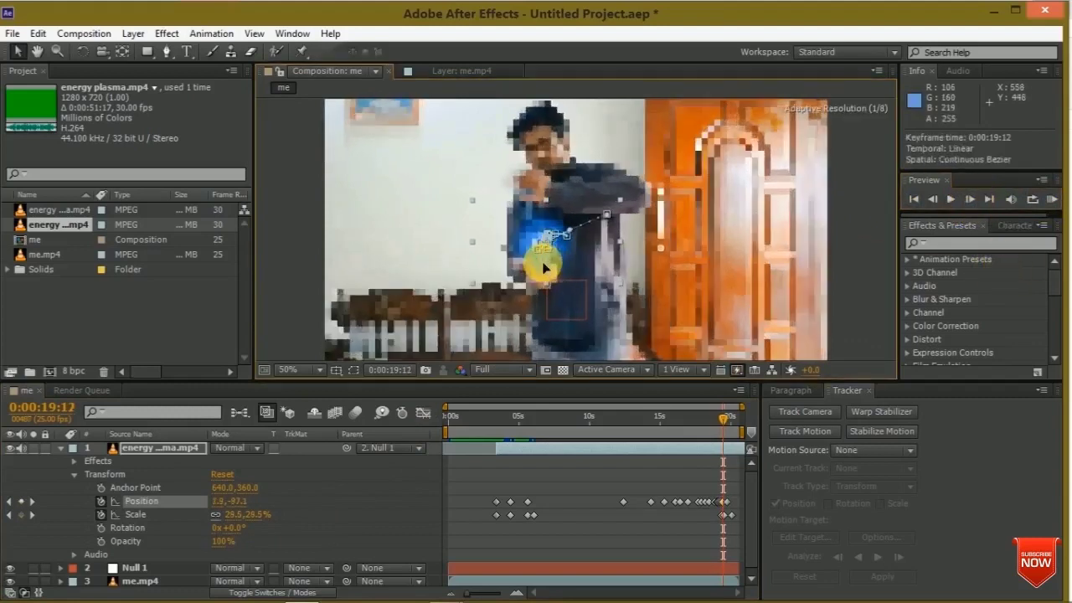
click(969, 200)
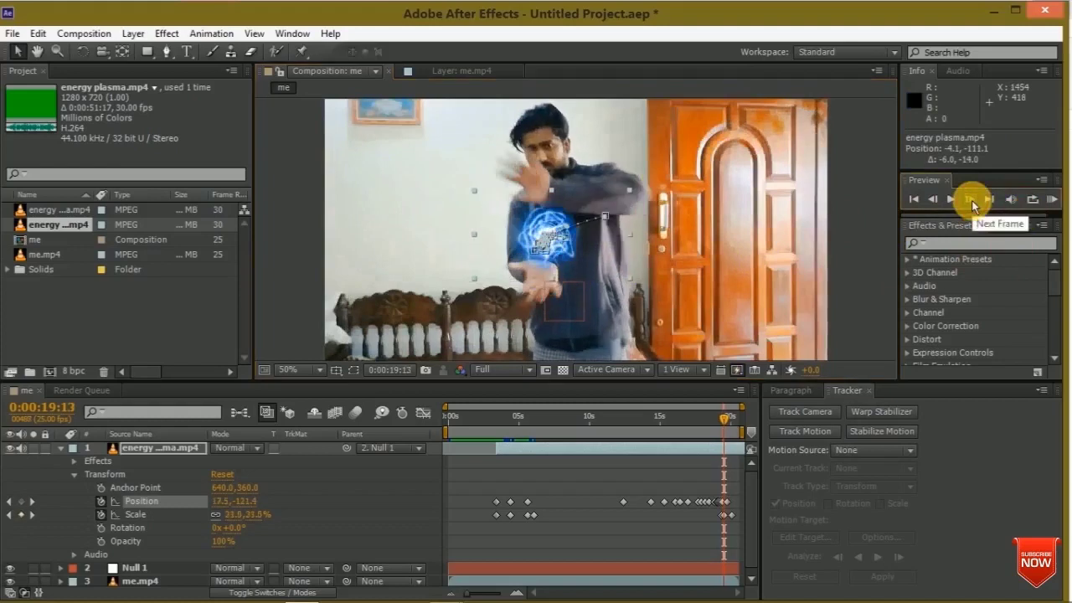
drag(555, 266, 545, 265)
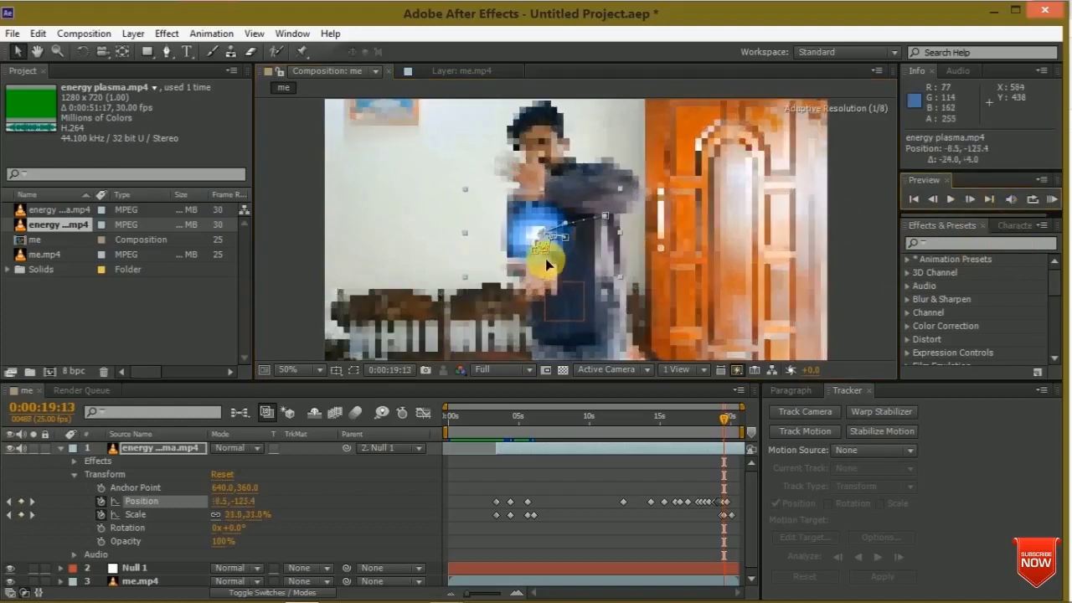
click(969, 200)
click(969, 199)
click(970, 200)
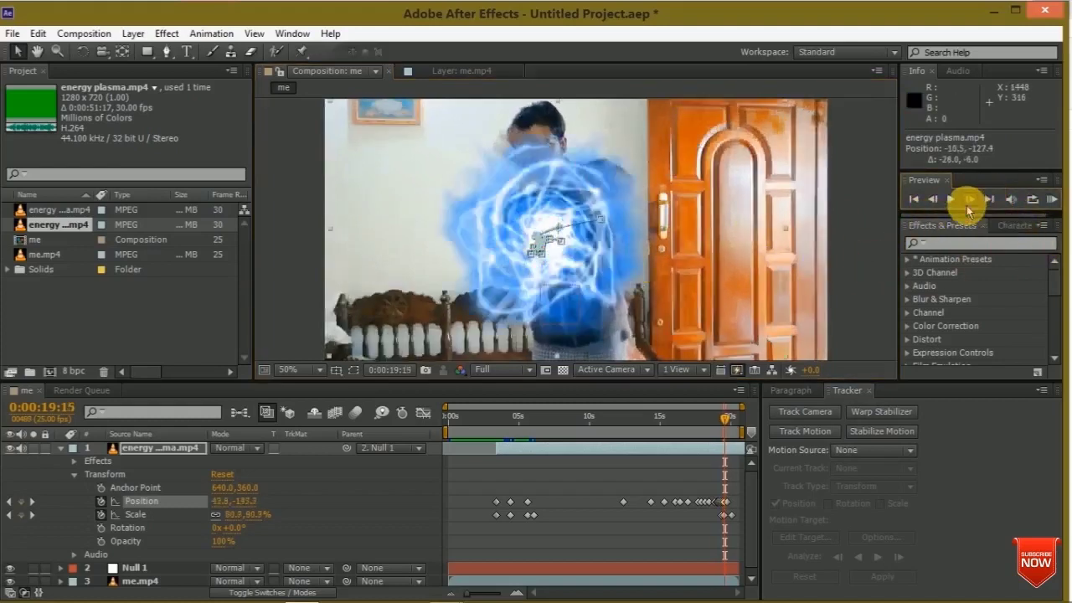
click(969, 199)
click(969, 199)
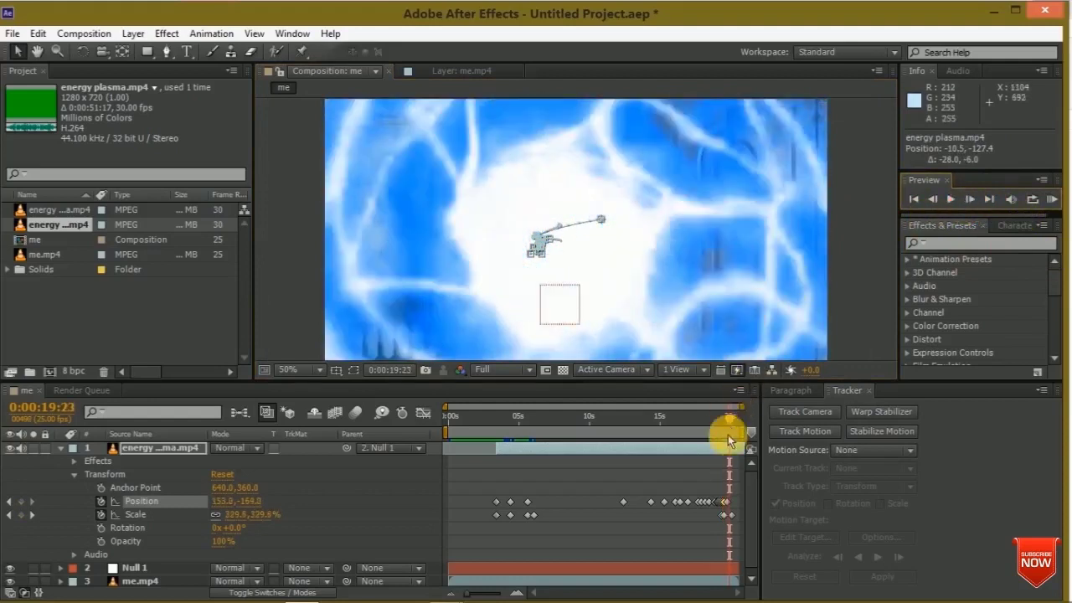
click(730, 451)
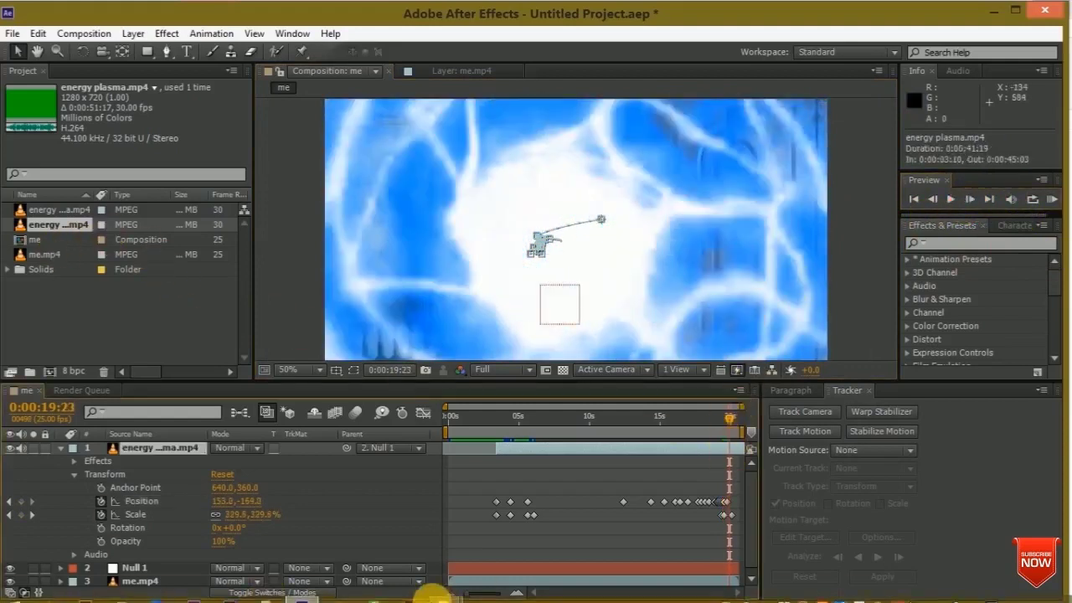
mouse_move(444, 593)
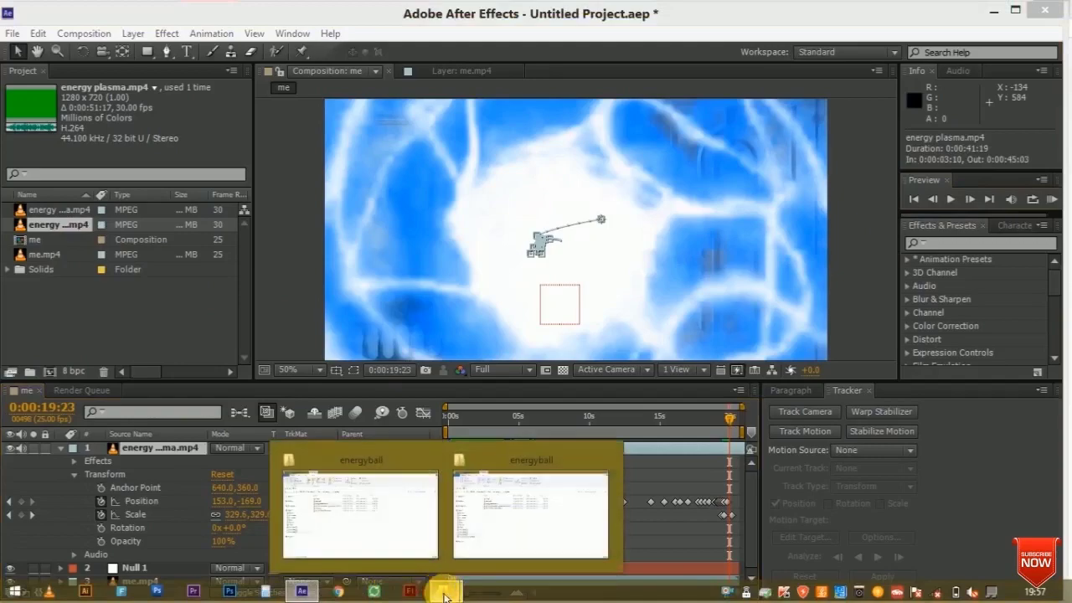
Drag the glass panel shatters clip from the energyball folder over to After Effects.
click(389, 494)
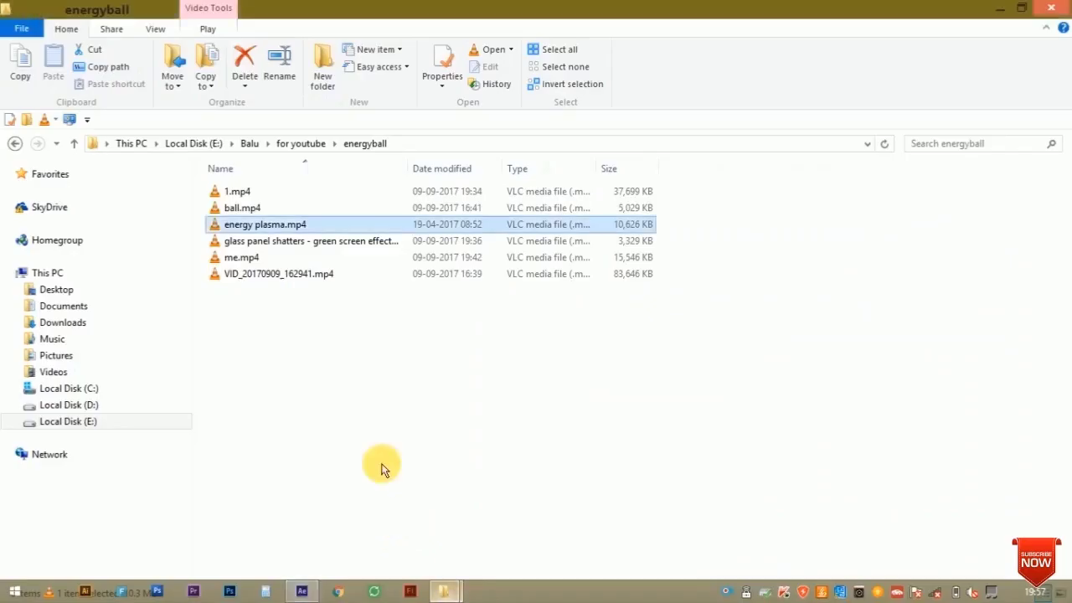
click(279, 250)
mouse_move(279, 250)
mouse_down()
mouse_move(299, 599)
mouse_move(117, 327)
mouse_up()
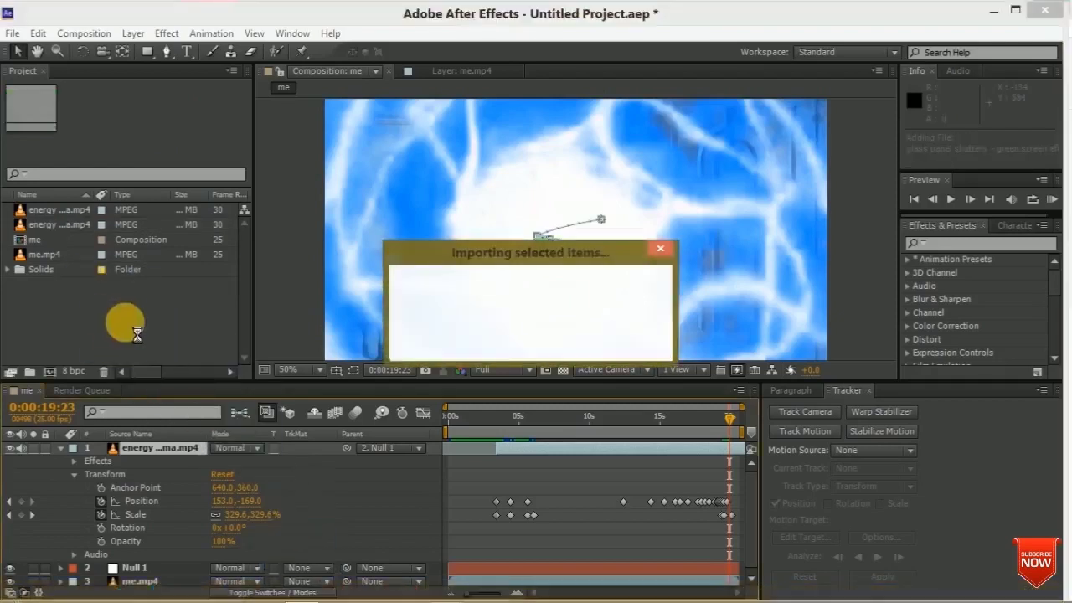
Add the glass clip above the plasma layer, start it earlier, scale to 167% and reposition.
mouse_move(53, 240)
mouse_down()
mouse_move(114, 450)
mouse_move(659, 448)
mouse_up()
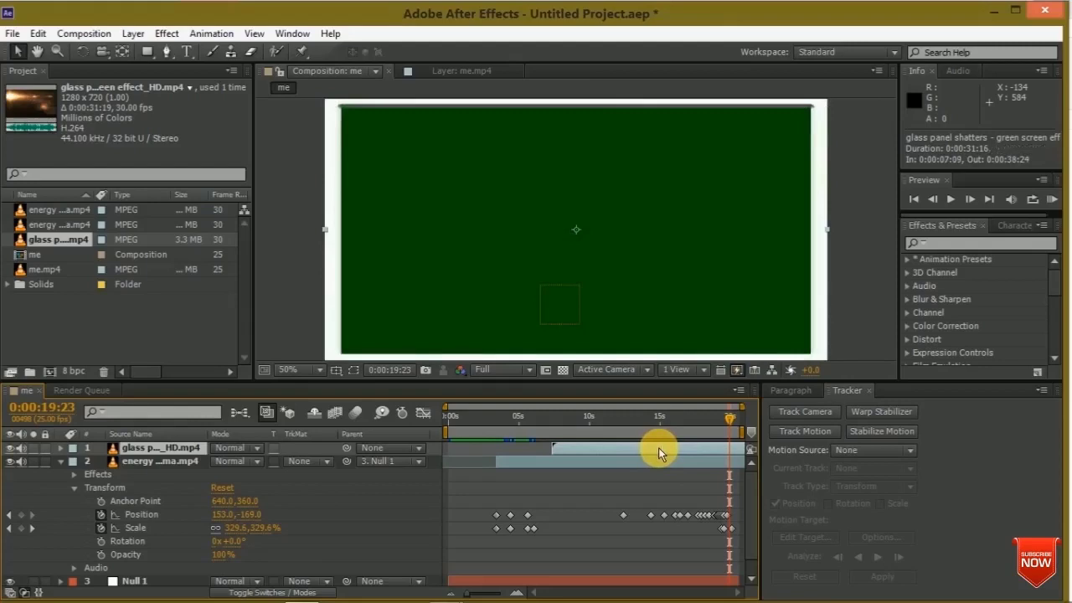
drag(656, 447, 656, 448)
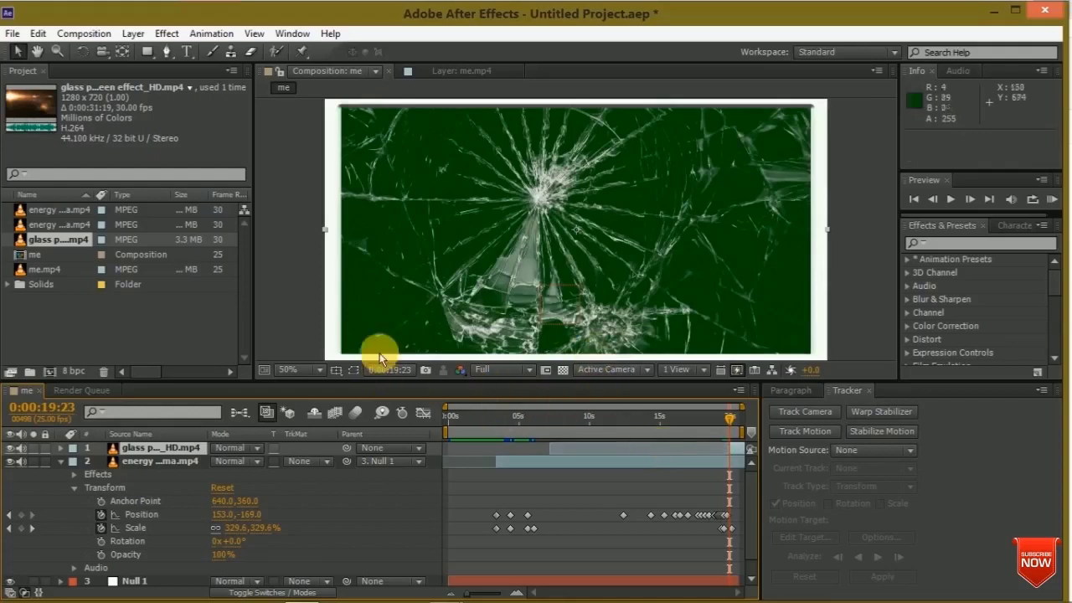
key(s)
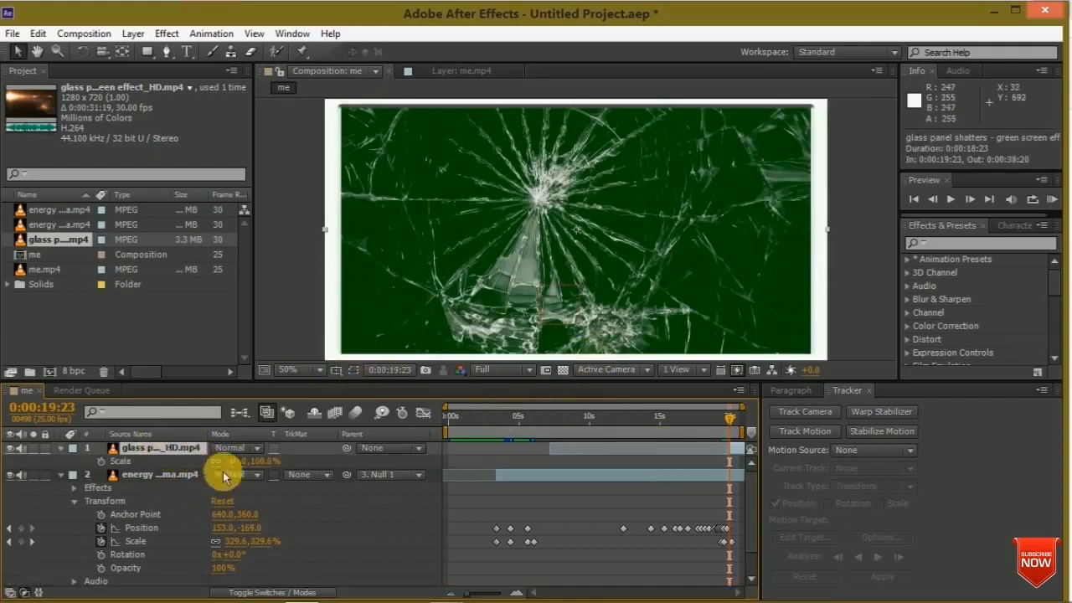
drag(263, 467, 277, 461)
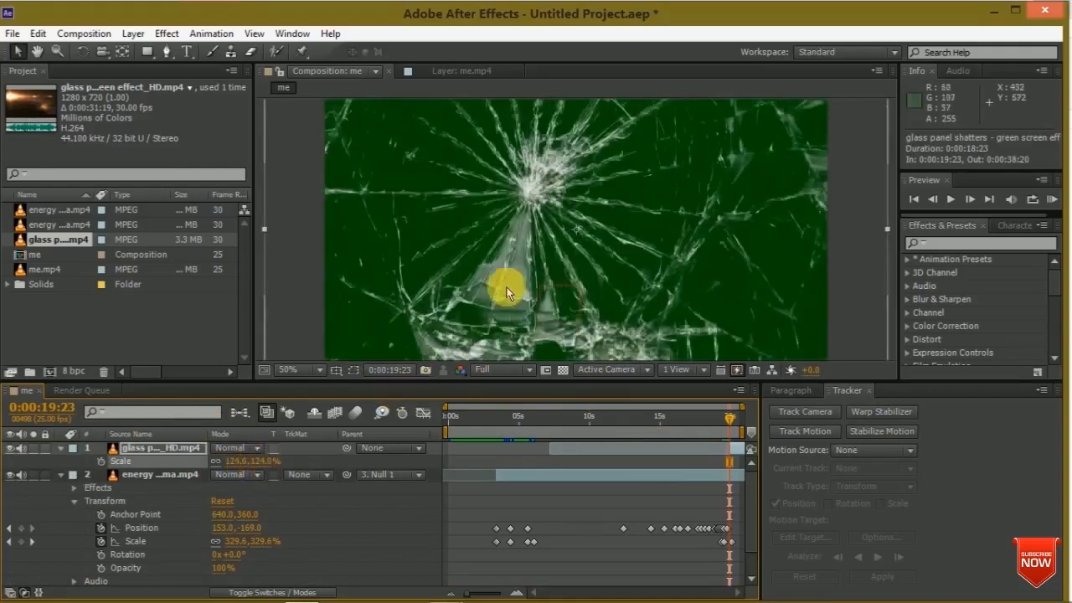
drag(514, 262, 540, 280)
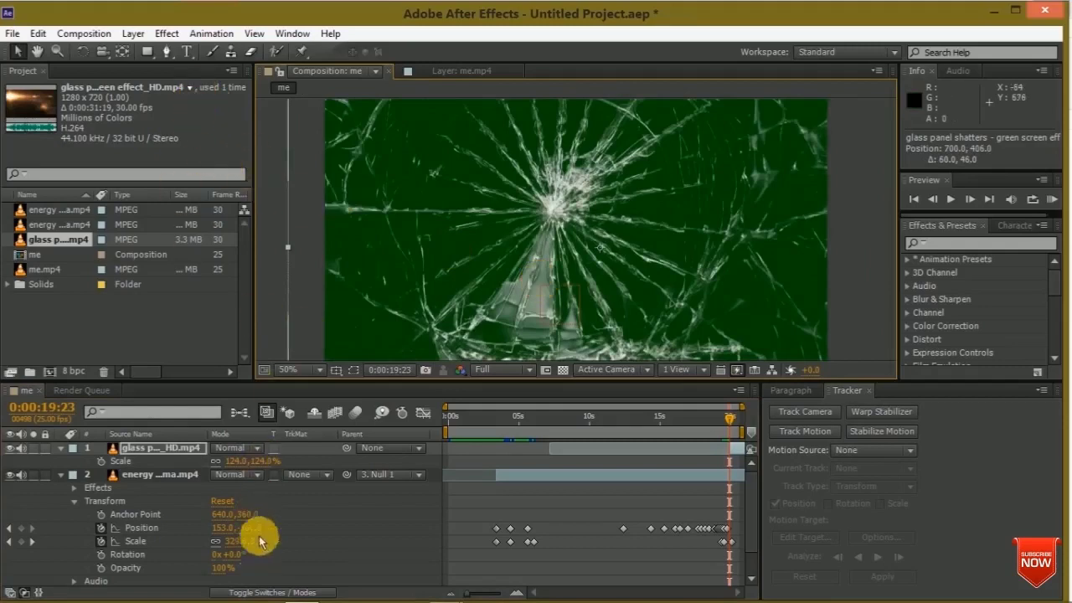
drag(261, 461, 275, 460)
mouse_move(479, 311)
mouse_down()
mouse_move(597, 318)
mouse_move(589, 335)
mouse_up()
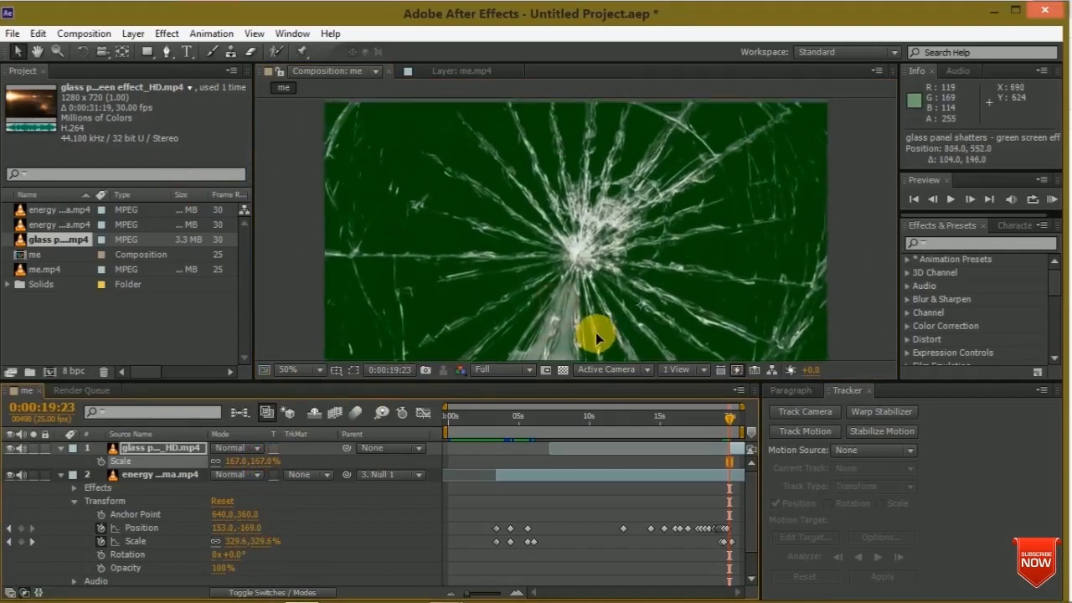
Try Inner/Outer Key on the glass layer, then undo it and close Effect Controls.
click(164, 37)
mouse_move(213, 264)
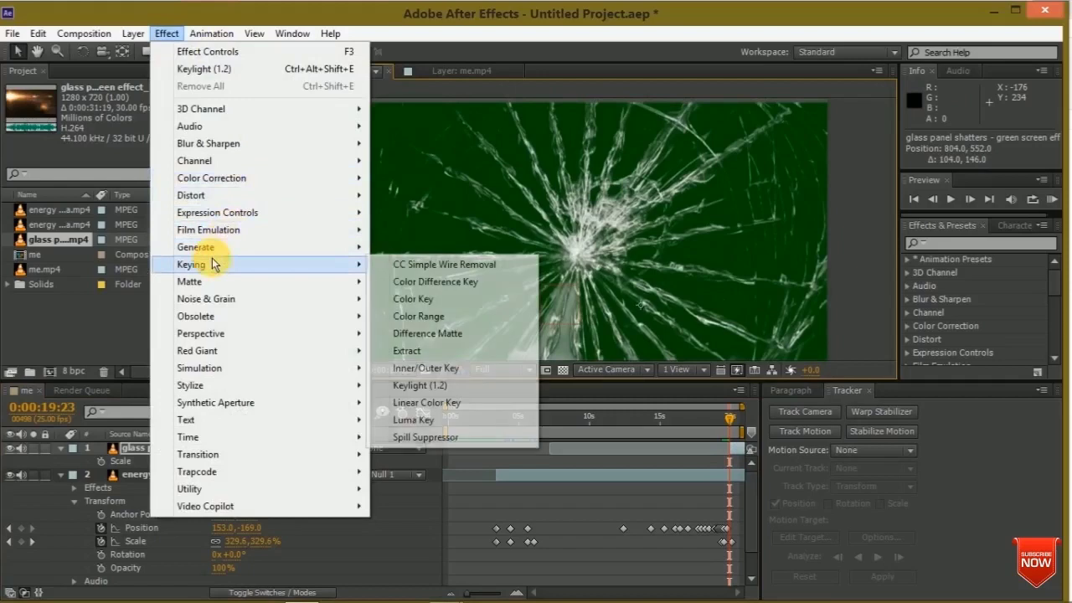
click(427, 368)
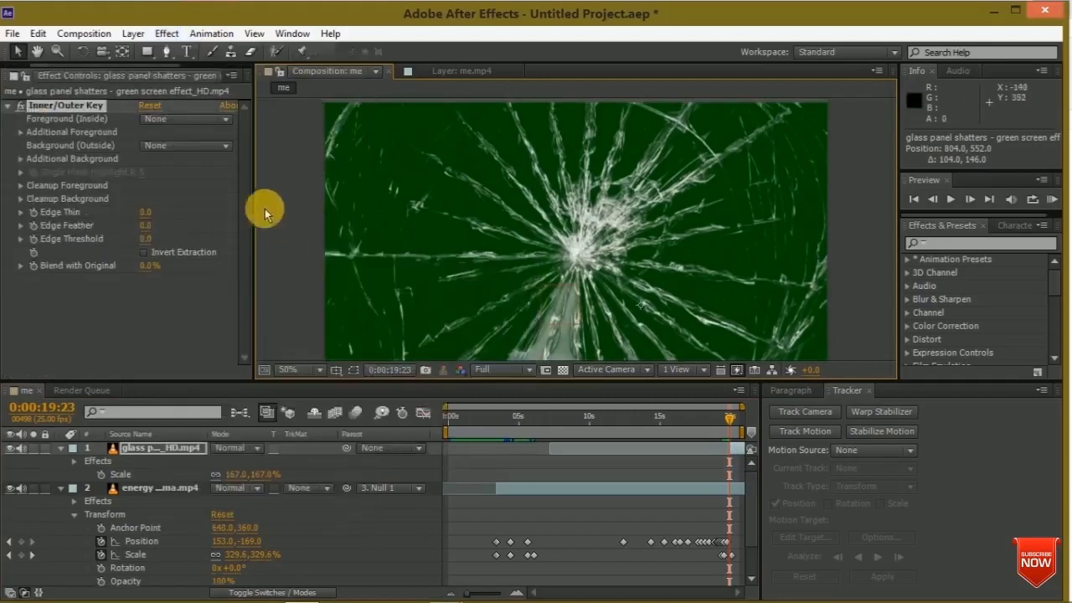
key(ctrl+z)
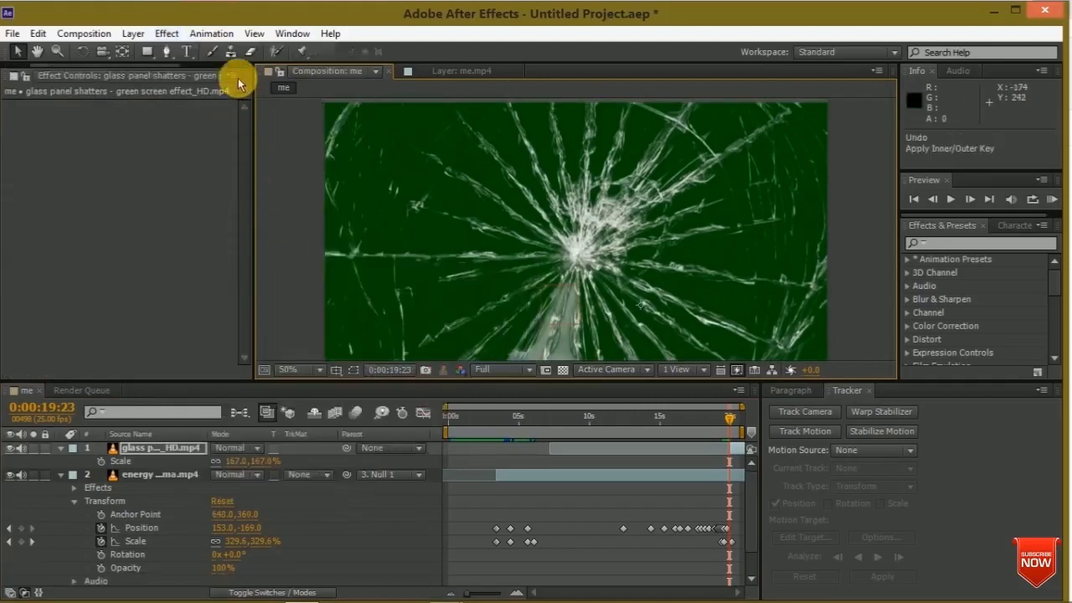
click(236, 76)
click(289, 113)
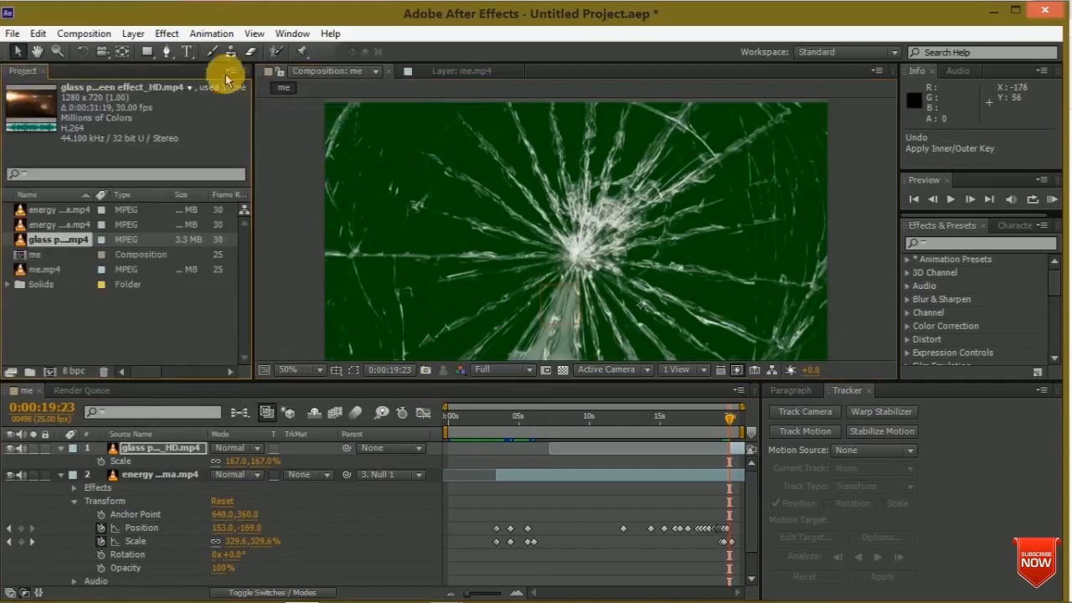
click(169, 33)
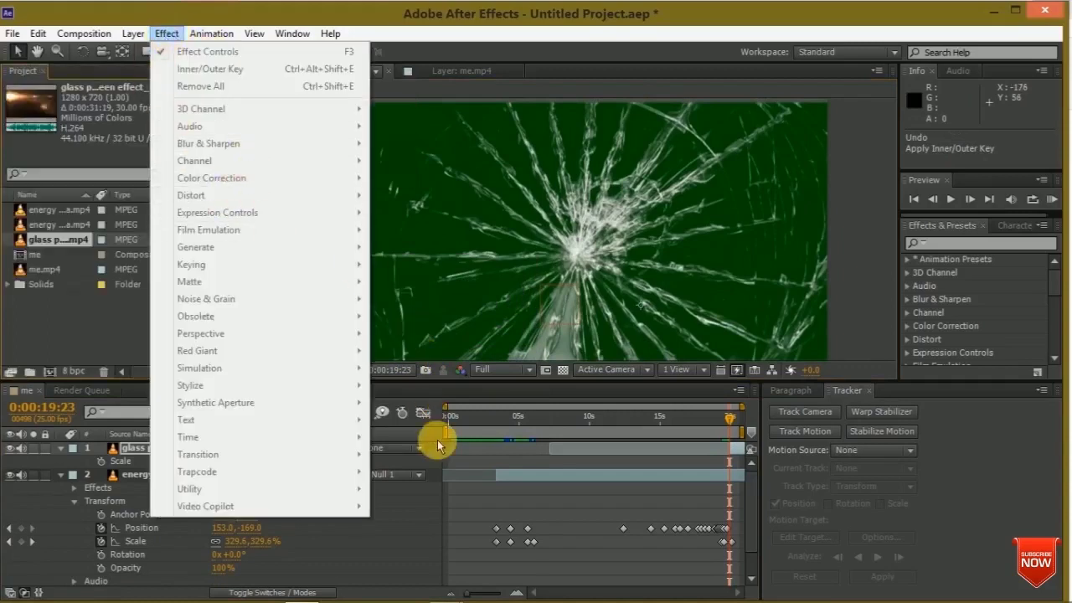
click(604, 450)
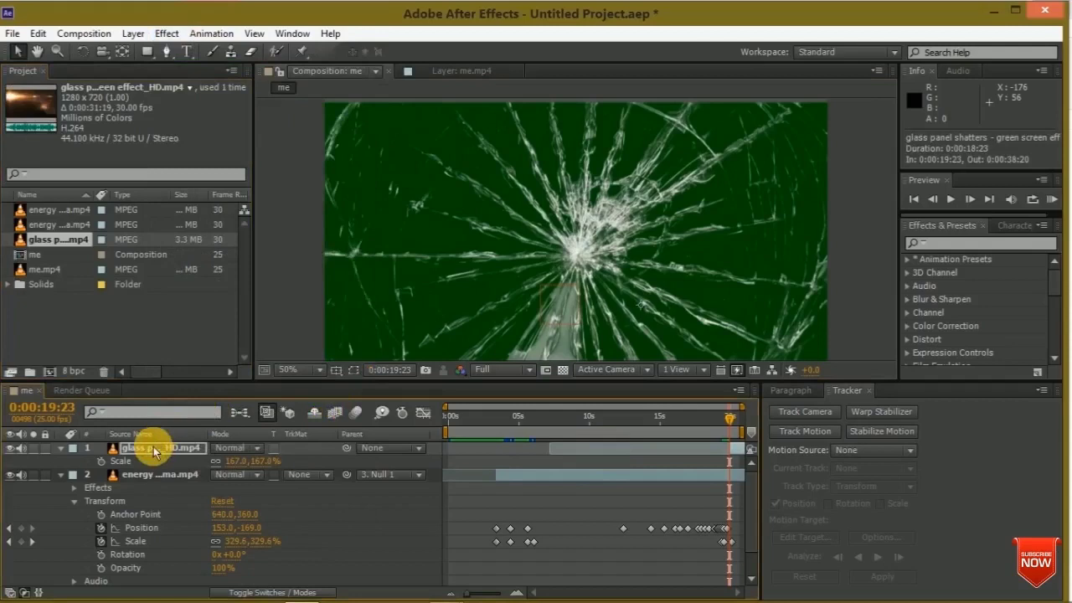
Apply Keylight (1.2) to the glass layer and sample the green background as Screen Colour.
click(166, 34)
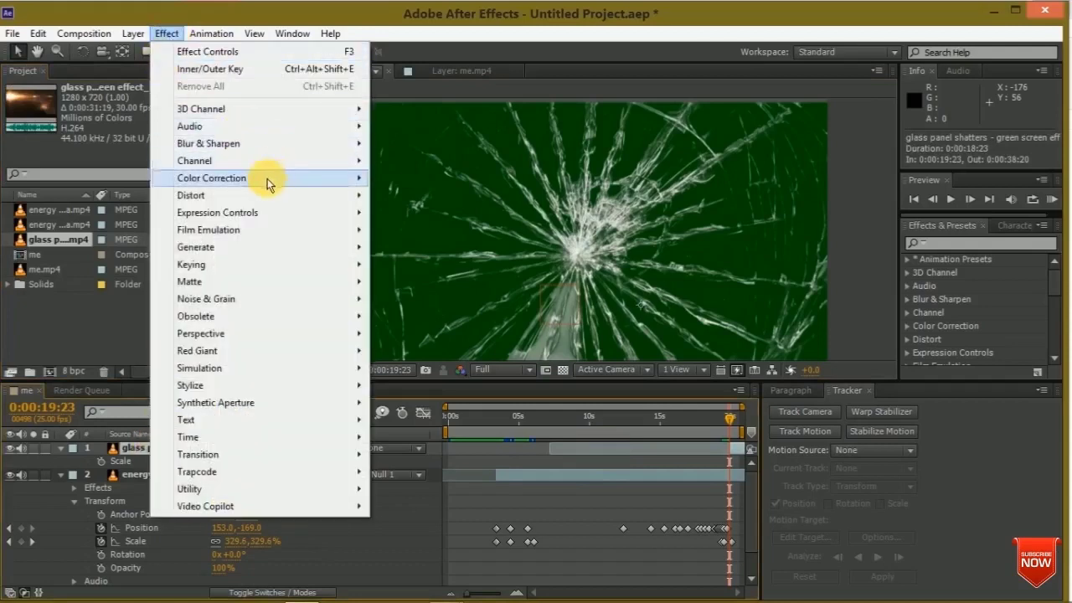
click(224, 266)
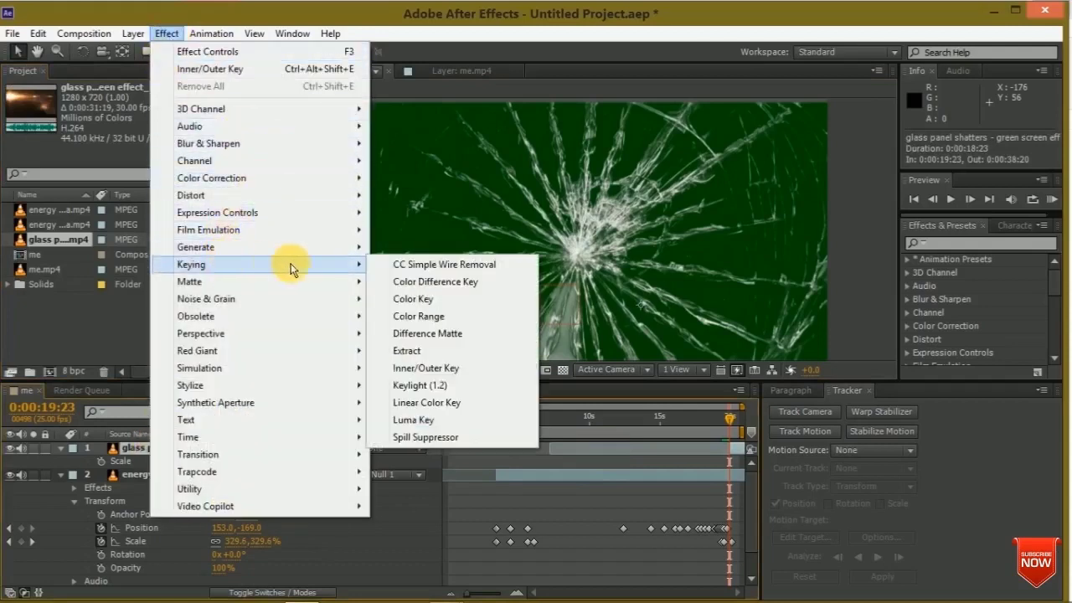
click(410, 387)
click(168, 205)
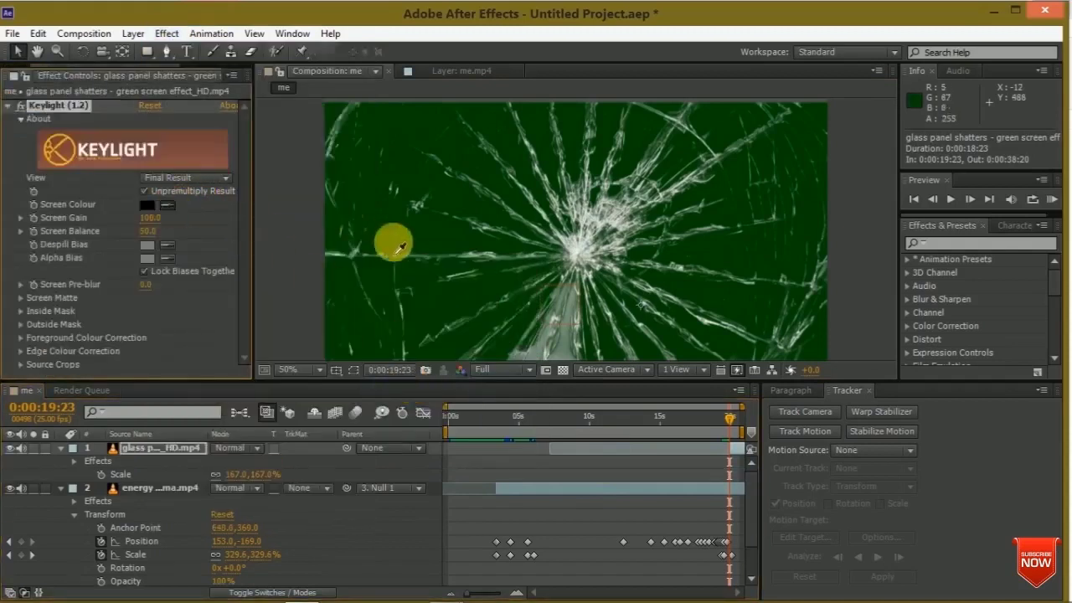
click(406, 164)
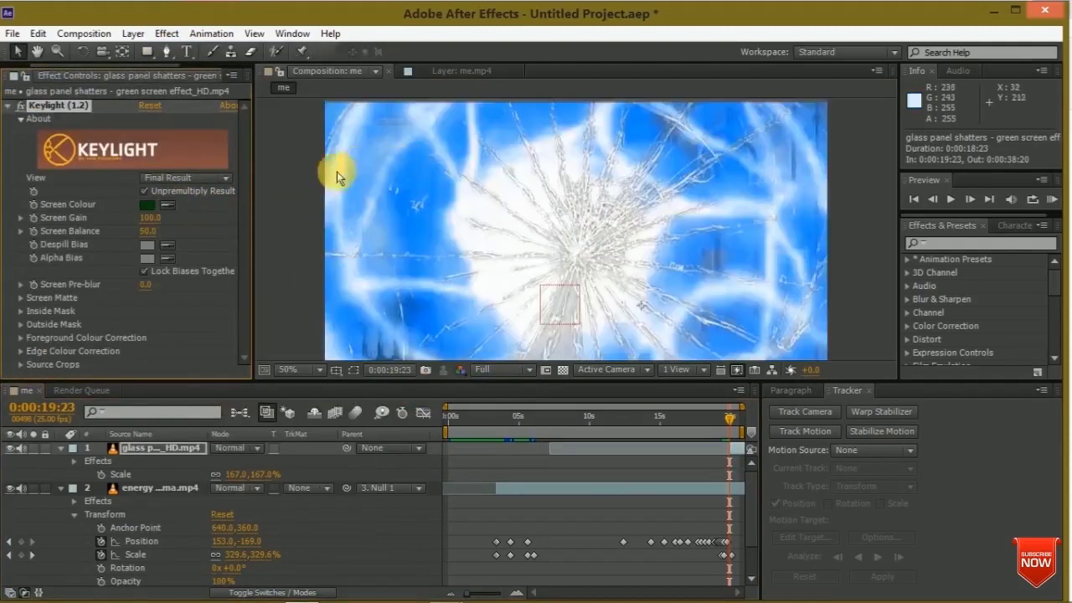
Close the Effect Controls panel, leaving the glass layer's name unchanged.
click(233, 74)
click(339, 115)
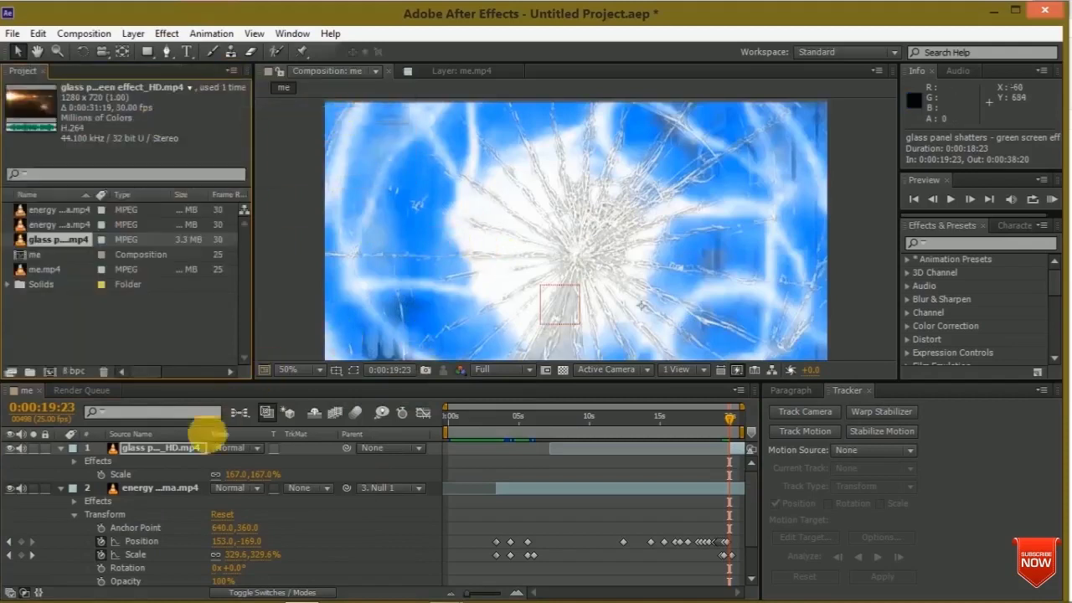
key(Return)
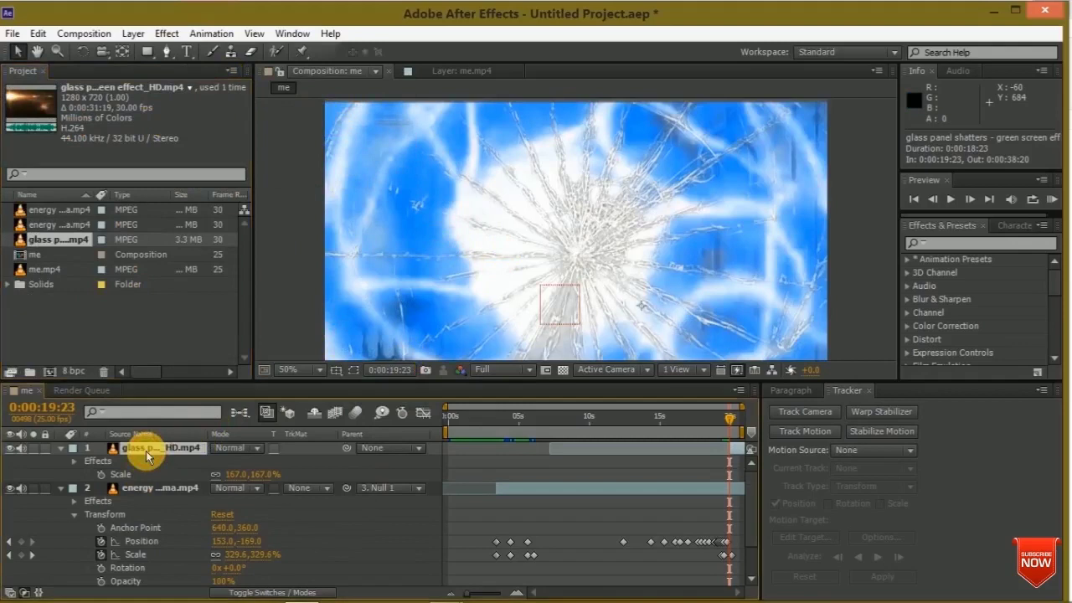
End the work area at 0:00:20:08 and start a RAM preview of the composition.
drag(731, 426, 736, 429)
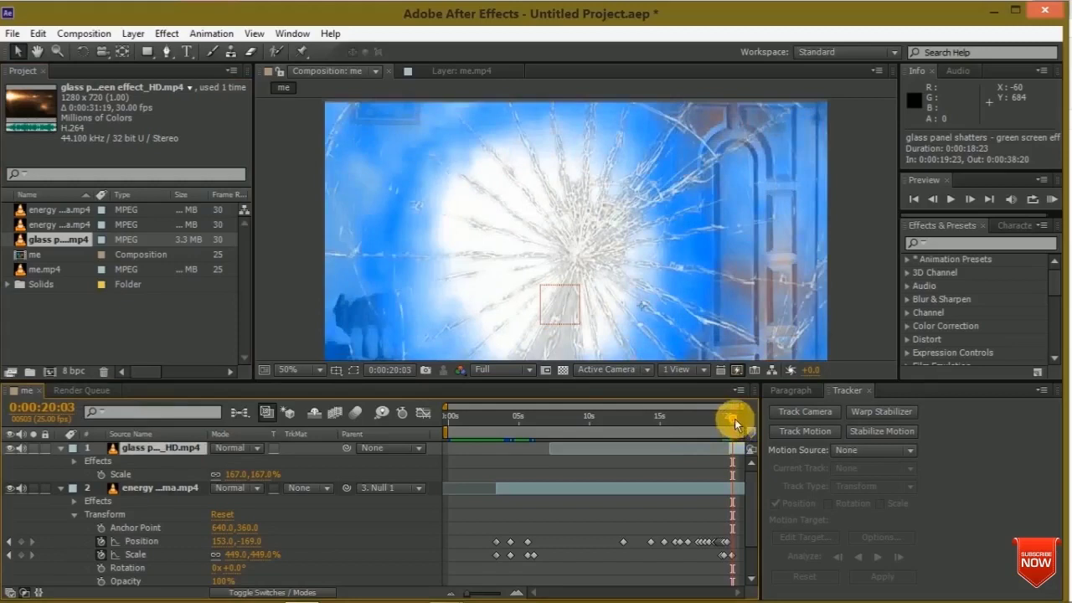
drag(735, 424, 738, 425)
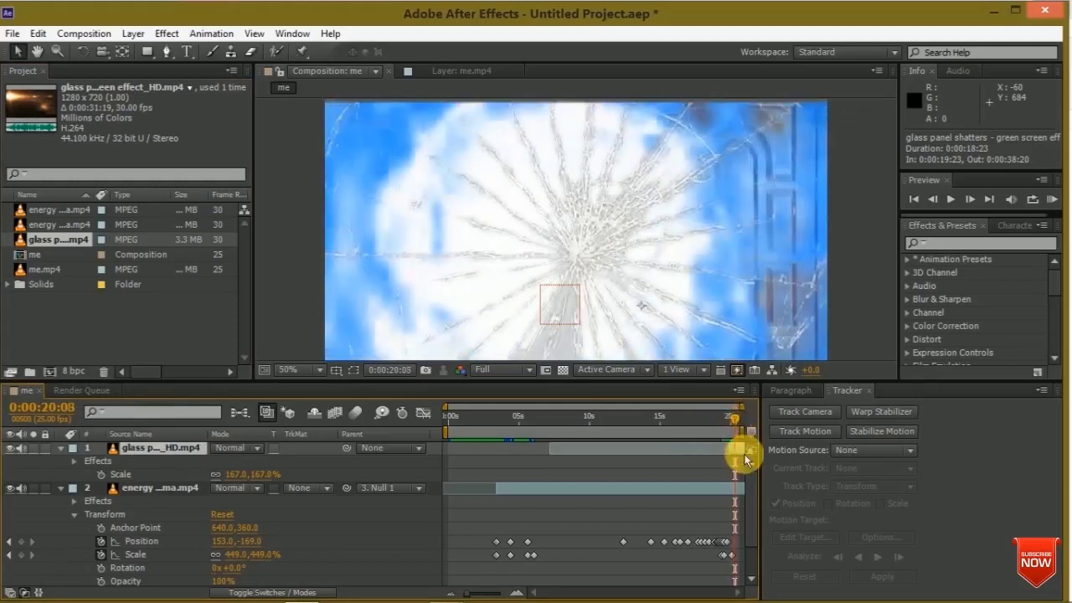
click(736, 430)
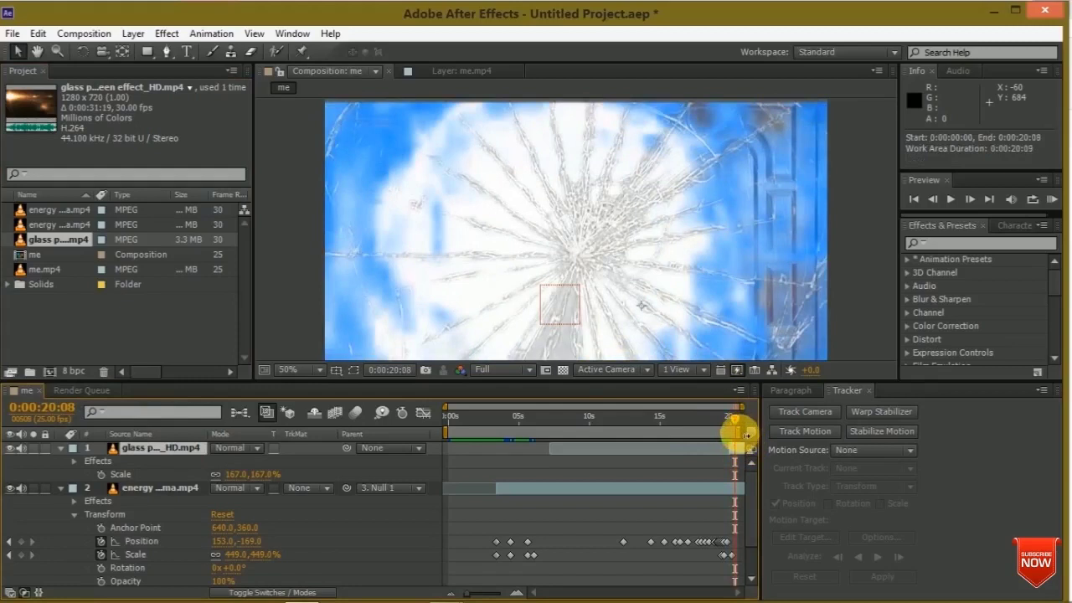
key(KP_0)
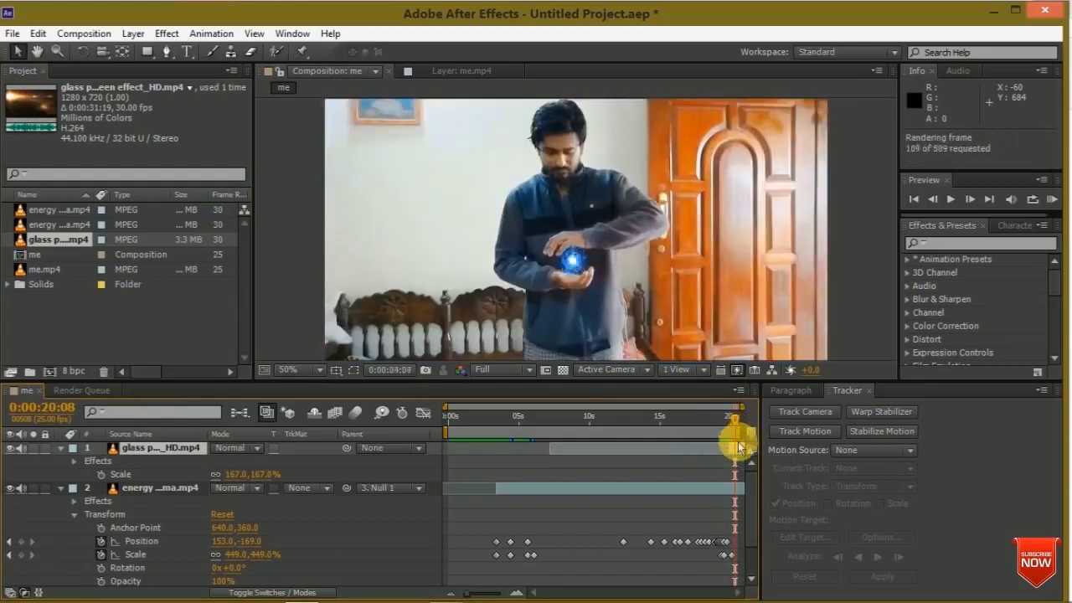